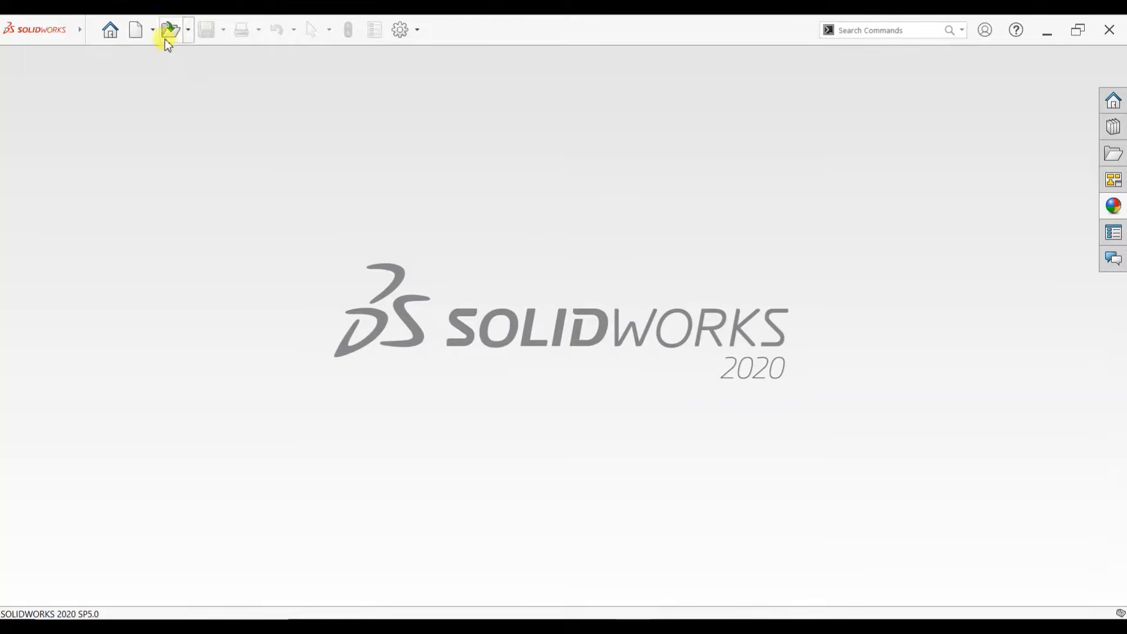
Create a new part and change its background scene to plain white.
click(135, 29)
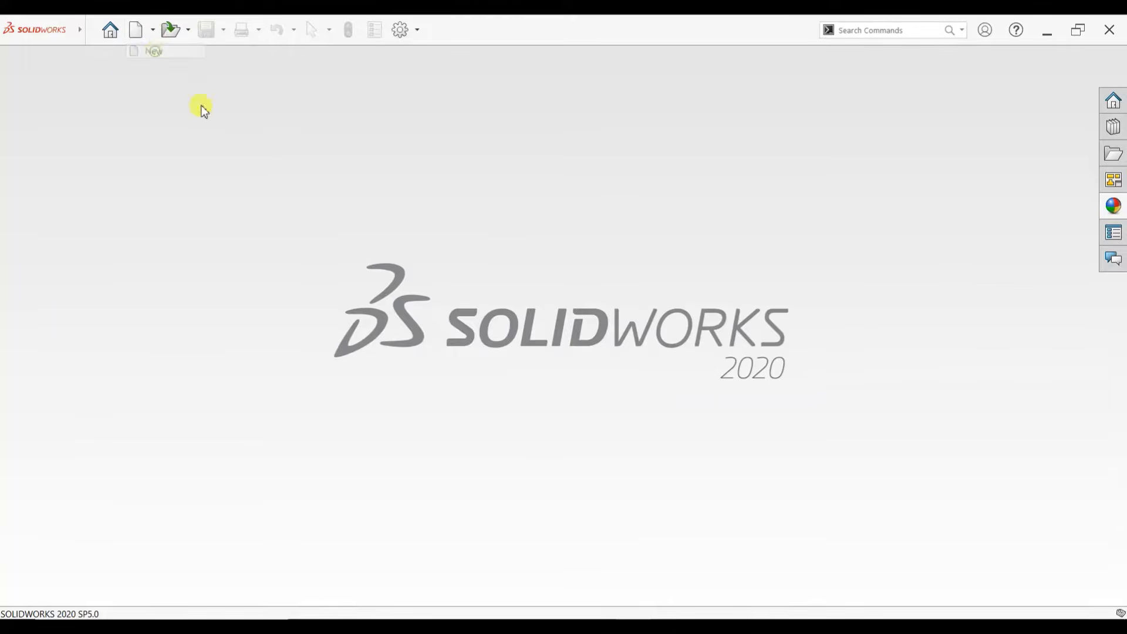
click(670, 379)
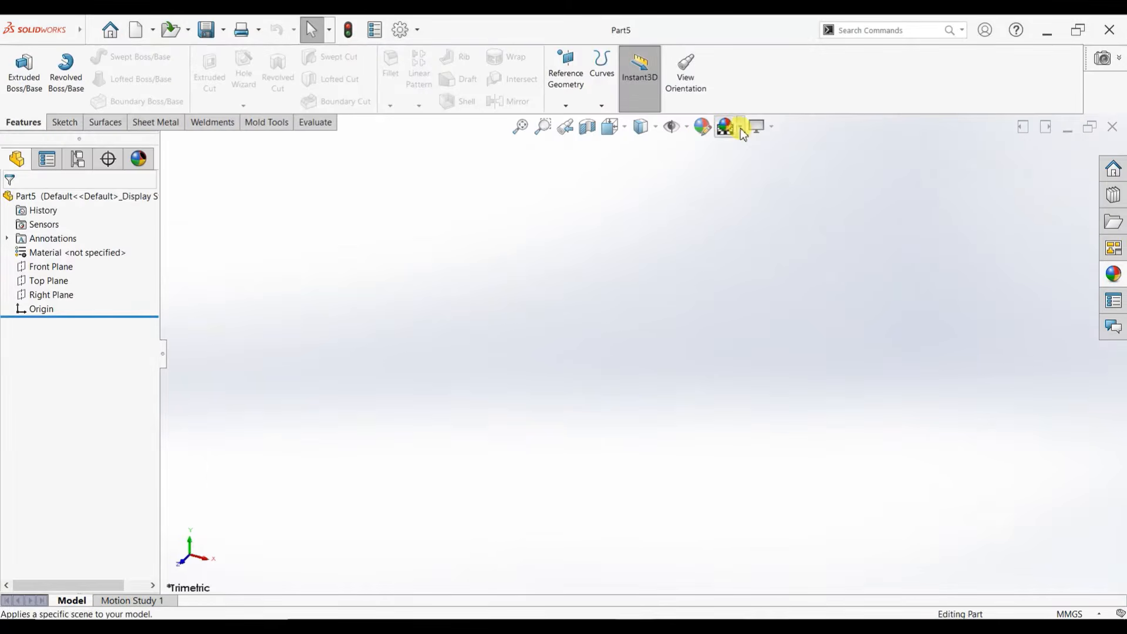
click(744, 134)
click(746, 162)
Start a sketch on the Front Plane and draw a horizontal centerline about 160 mm long leftward from the origin.
click(65, 122)
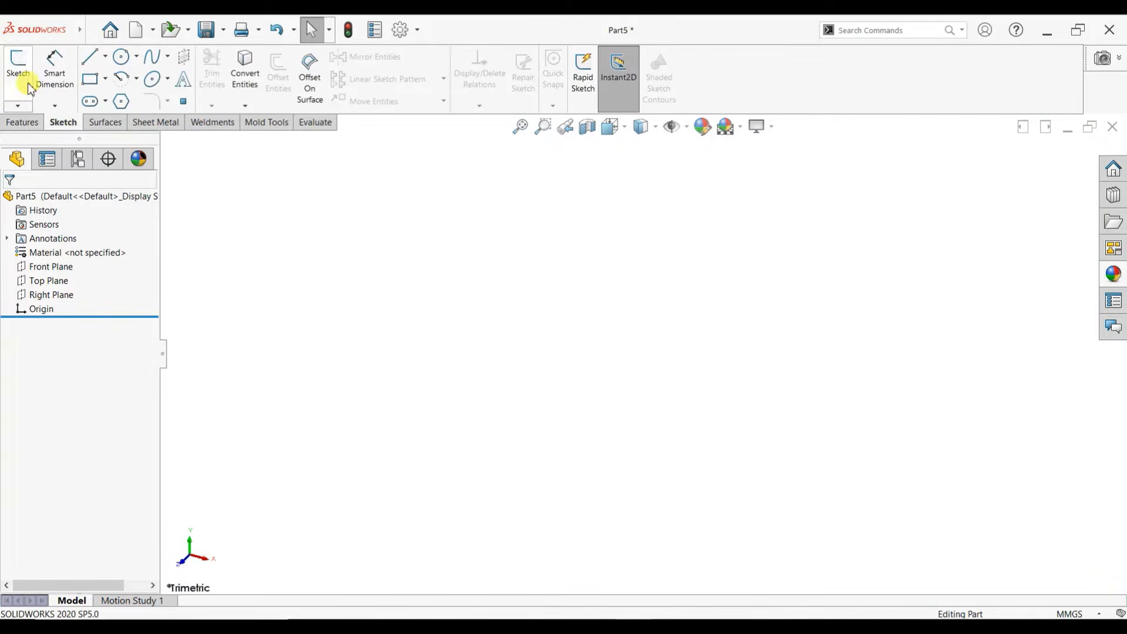
click(17, 67)
click(473, 222)
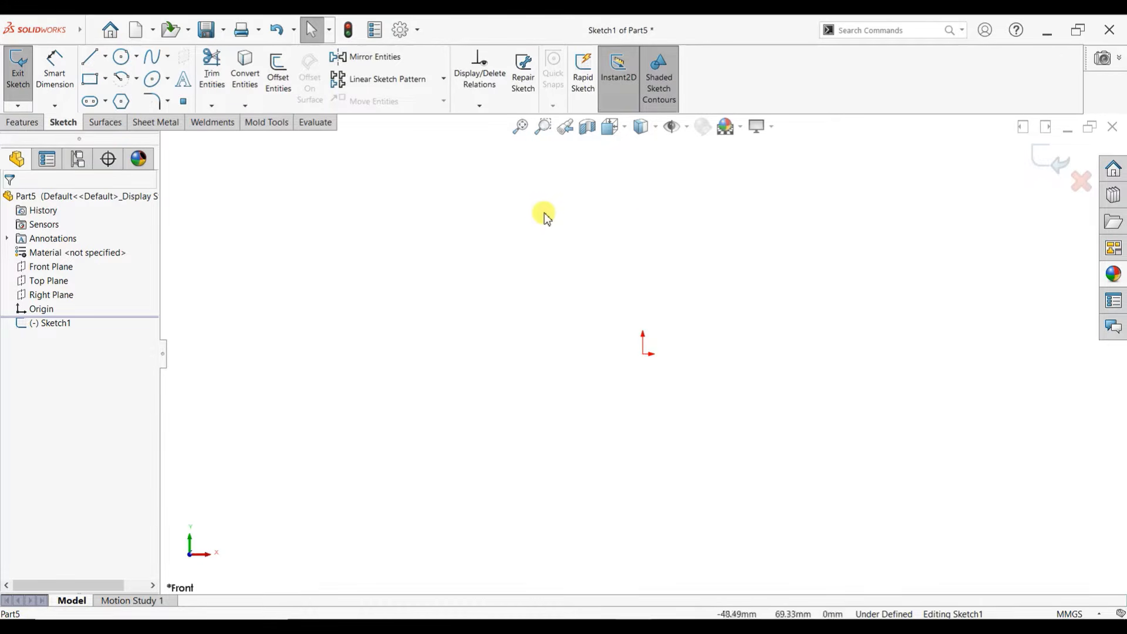
click(104, 57)
click(105, 88)
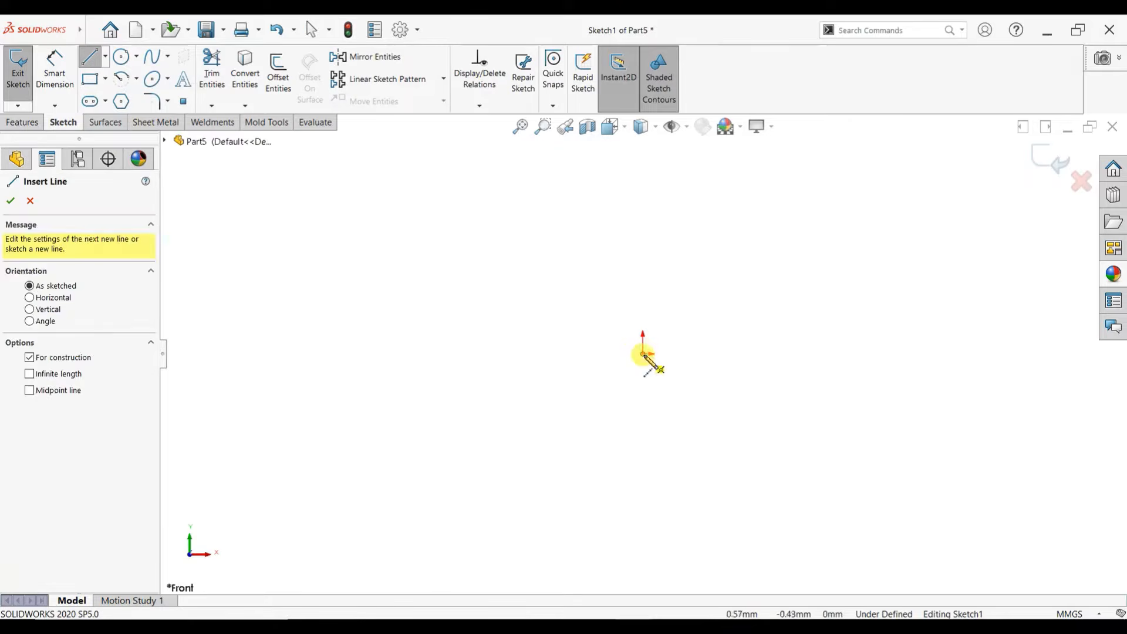
drag(644, 355, 312, 354)
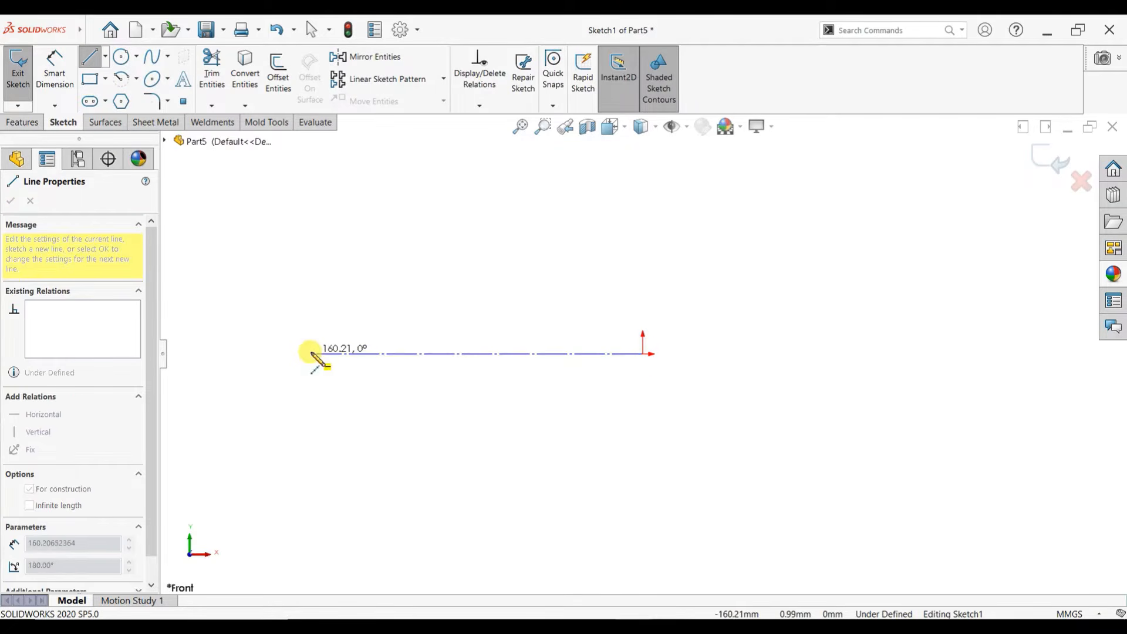
key(Escape)
Sketch a vertical construction line about 40 mm long upward from the origin.
click(104, 57)
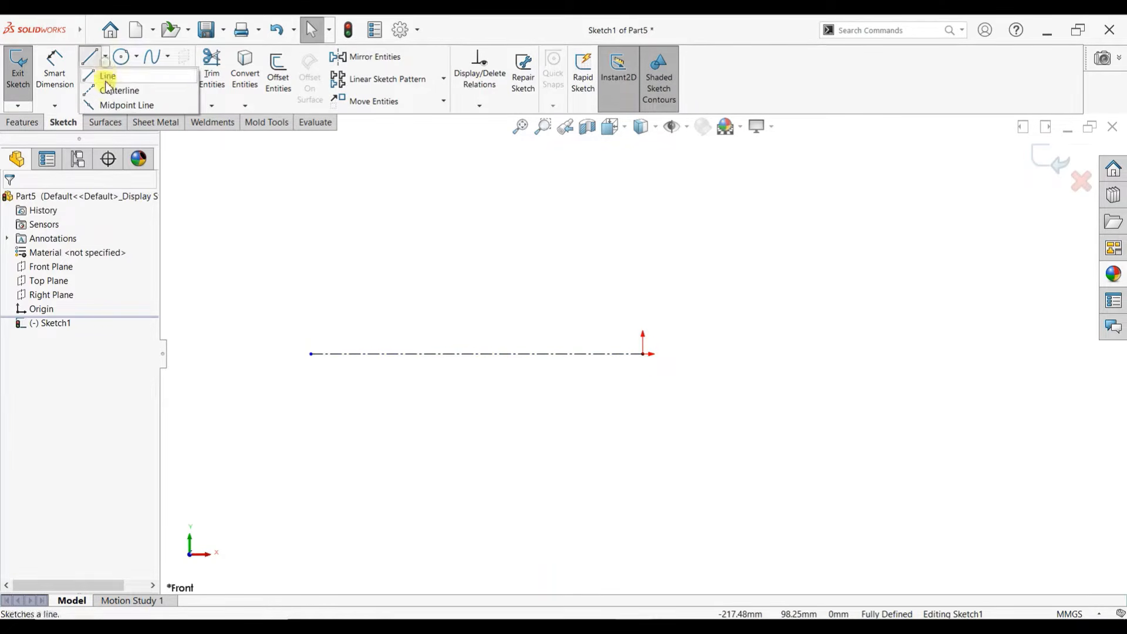
click(106, 81)
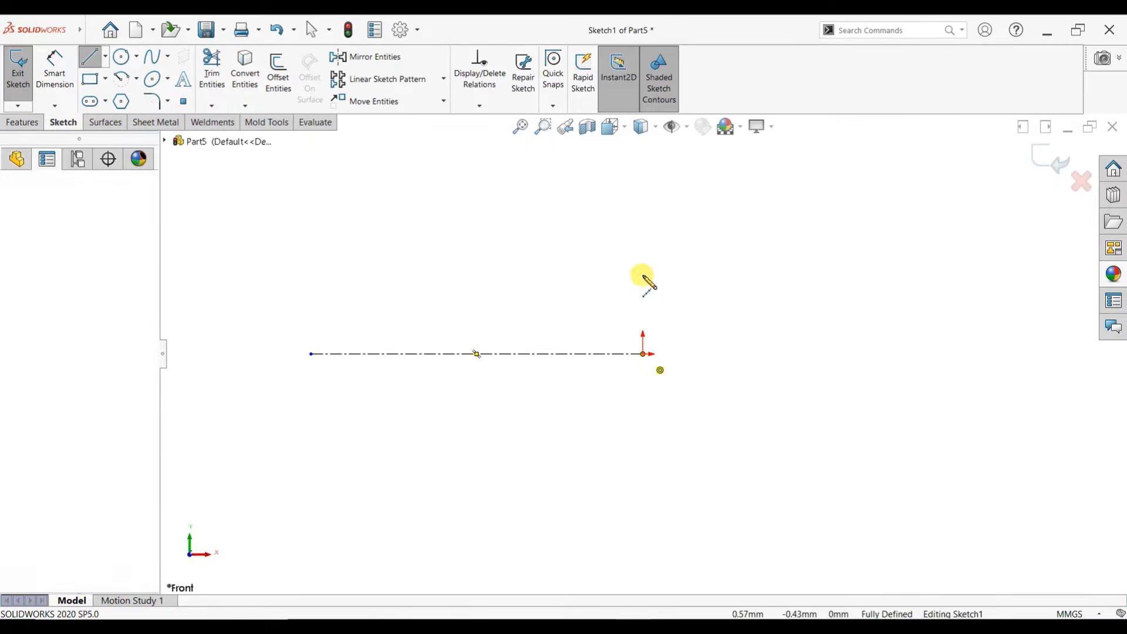
mouse_move(643, 354)
mouse_down()
mouse_move(645, 269)
mouse_move(659, 263)
mouse_move(643, 270)
mouse_up()
key(Escape)
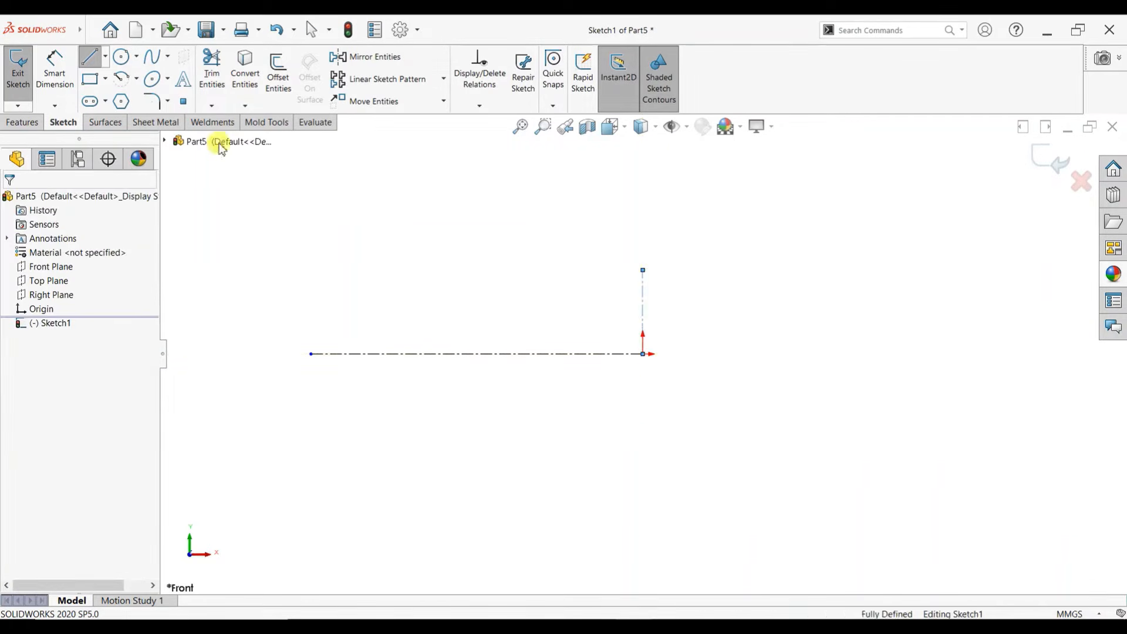
Draw a three-point arc, bulging upward, from the horizontal centerline's left end to the vertical line's upper end.
scroll(274, 216, down, 2)
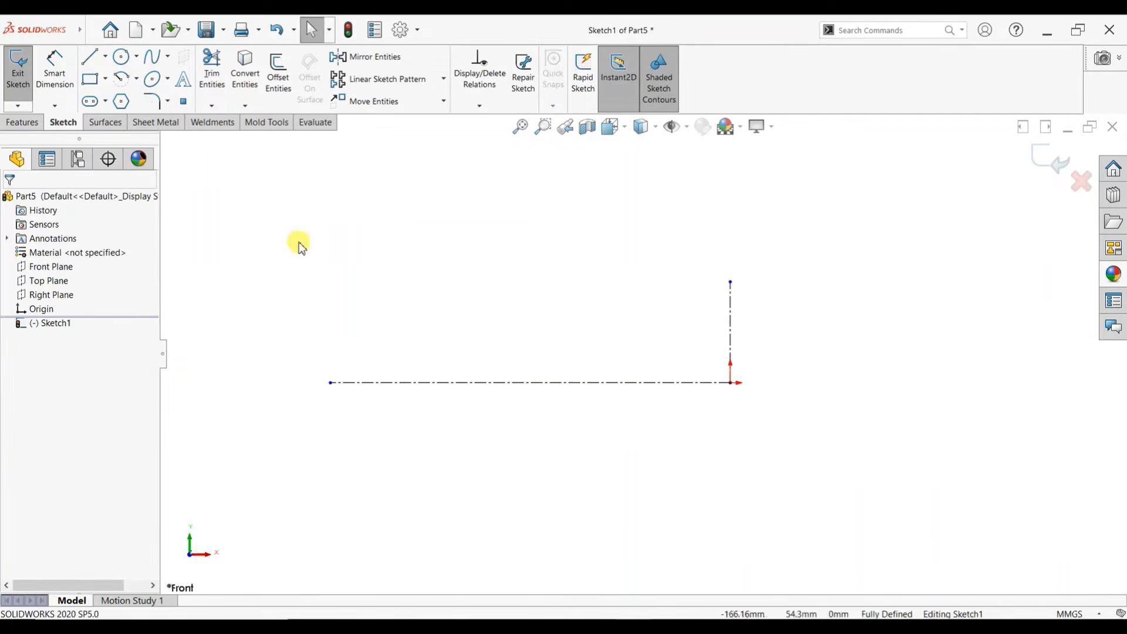
click(135, 79)
click(139, 127)
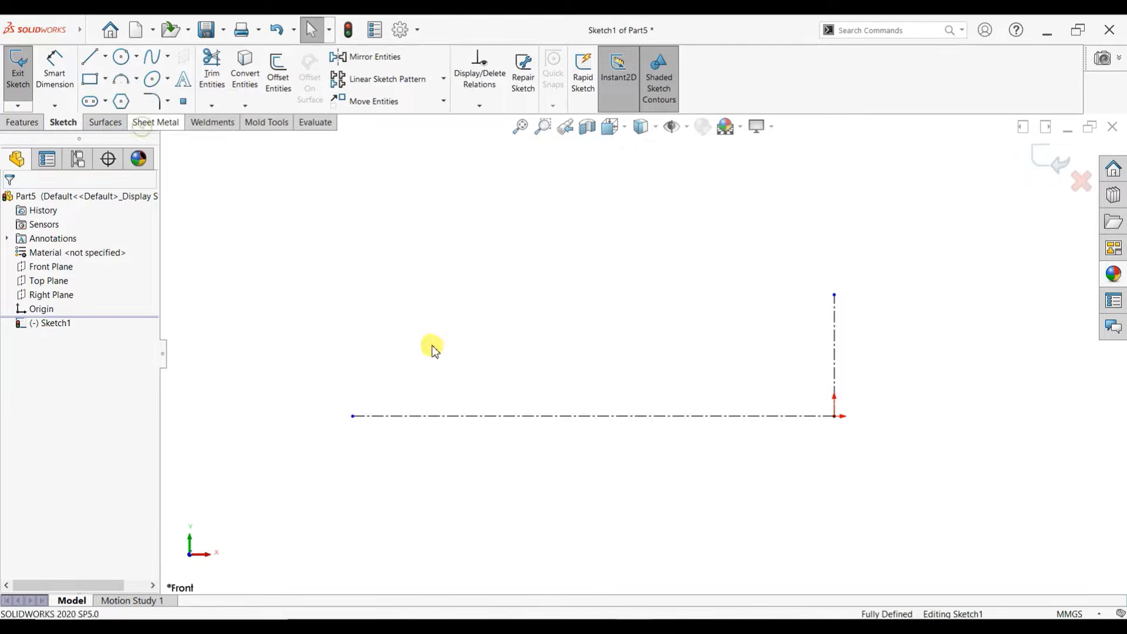
click(352, 416)
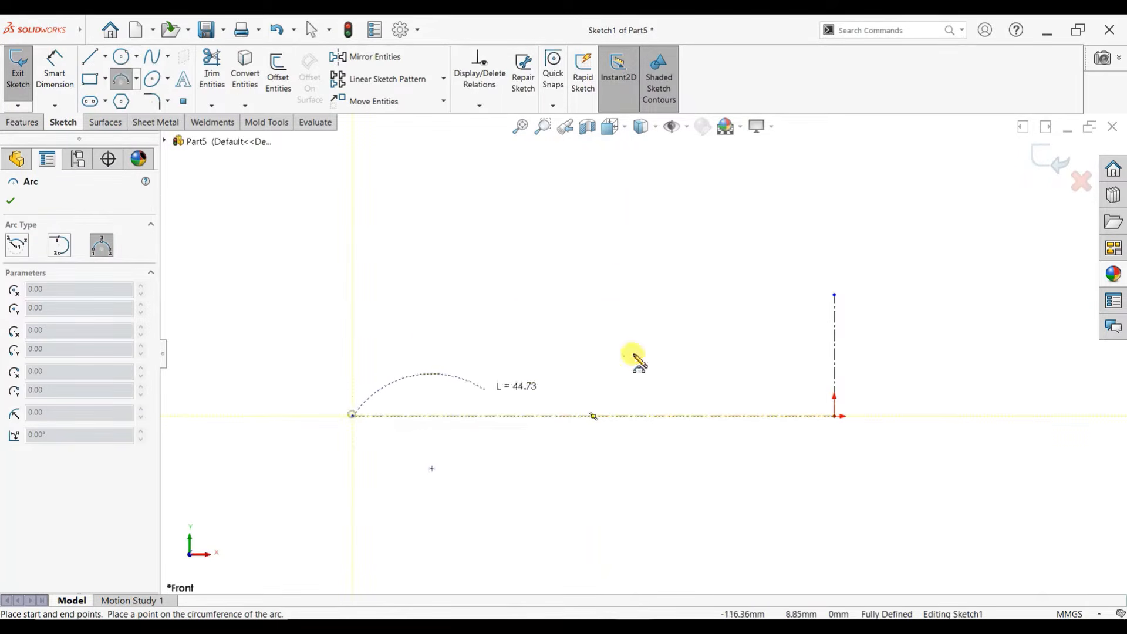
click(834, 295)
click(585, 314)
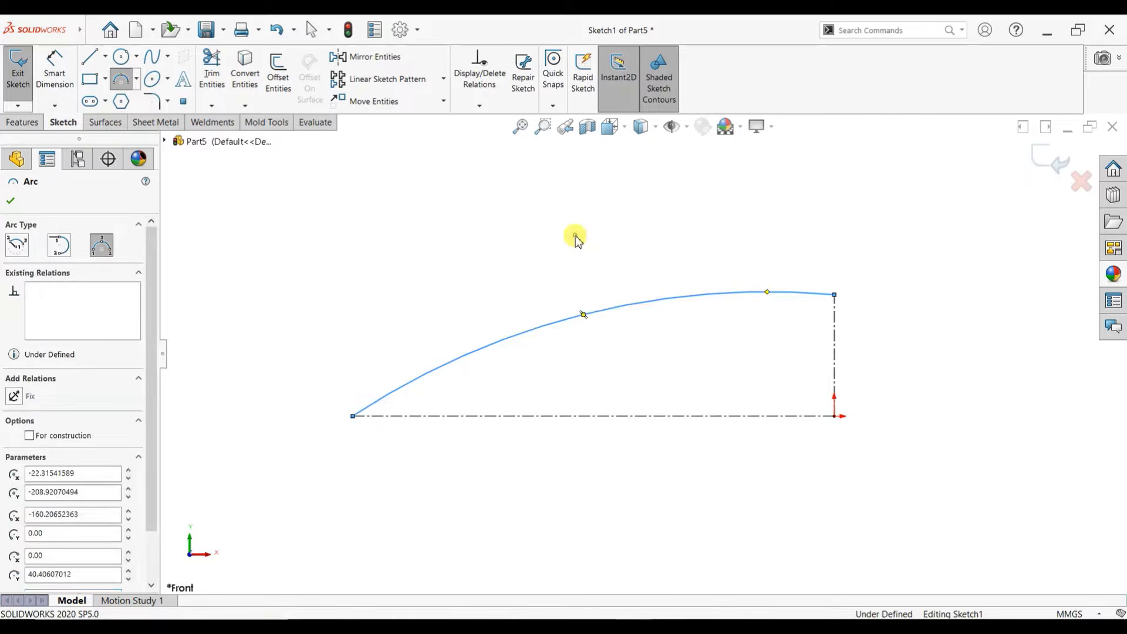
key(Escape)
Dimension the horizontal centerline to a length of 750 mm.
click(55, 69)
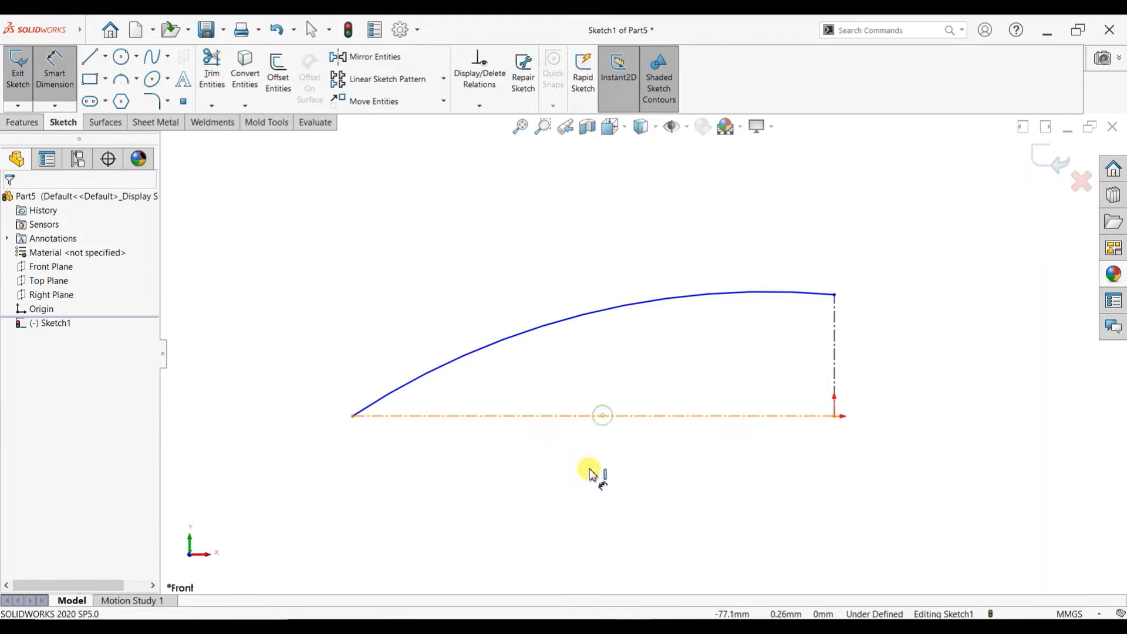
click(593, 416)
click(590, 473)
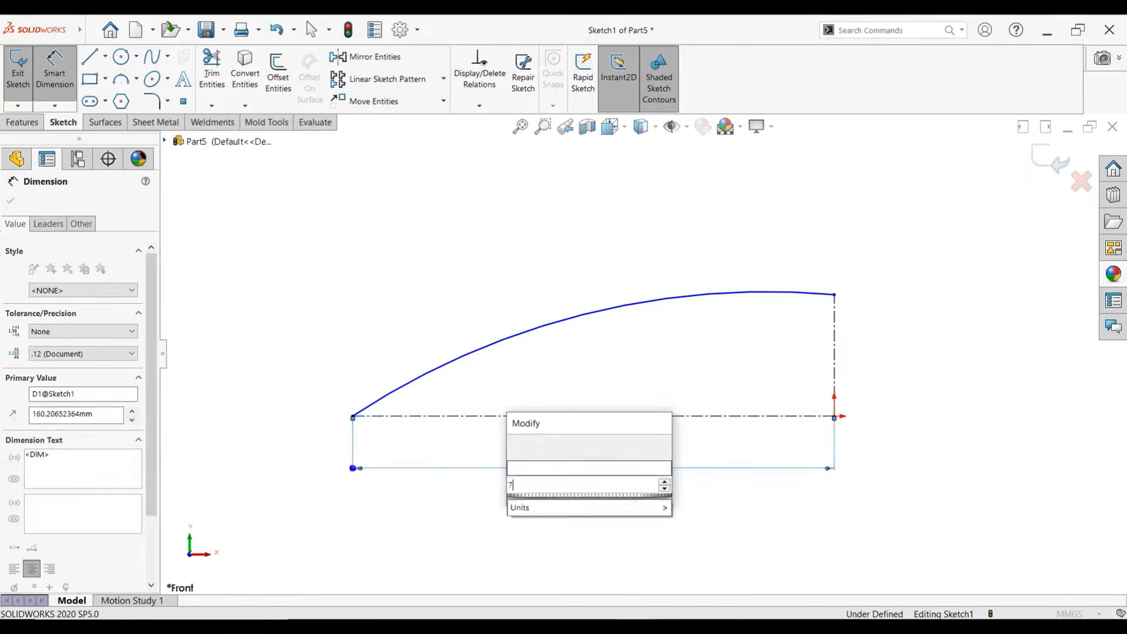
text(750)
key(Return)
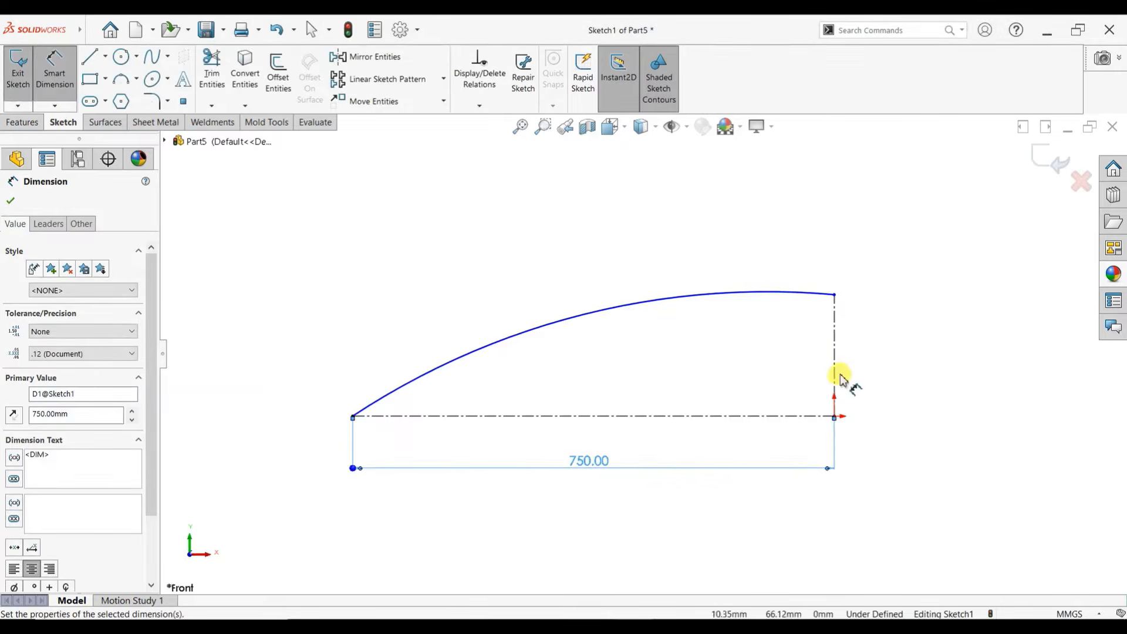
Dimension the vertical line at the origin to a length of 100 mm.
click(836, 376)
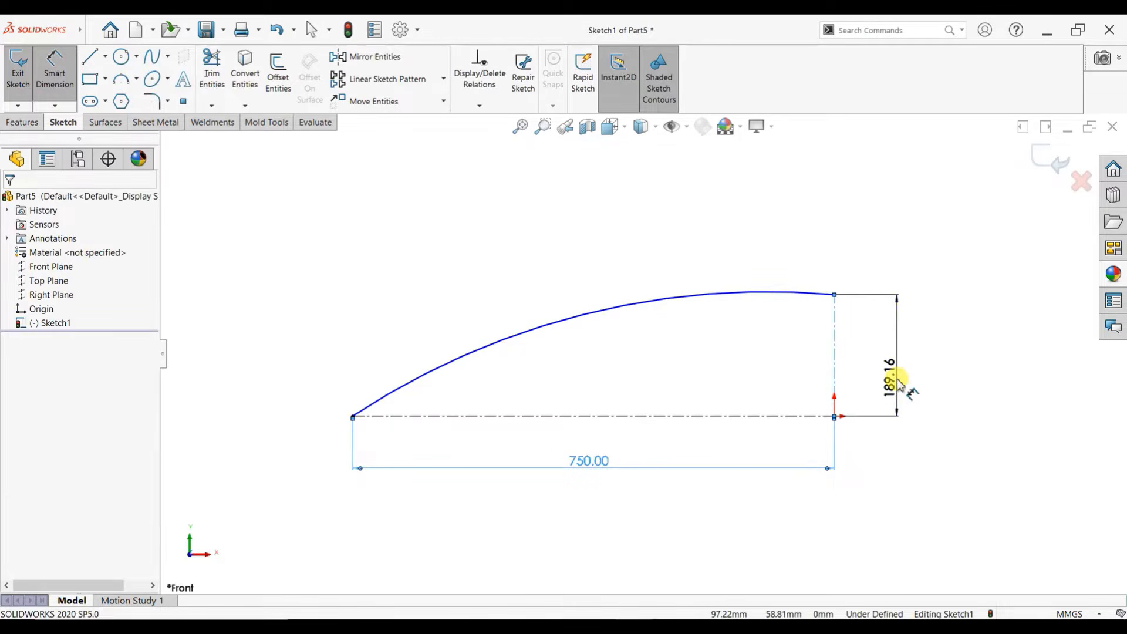
click(897, 379)
text(100)
key(Return)
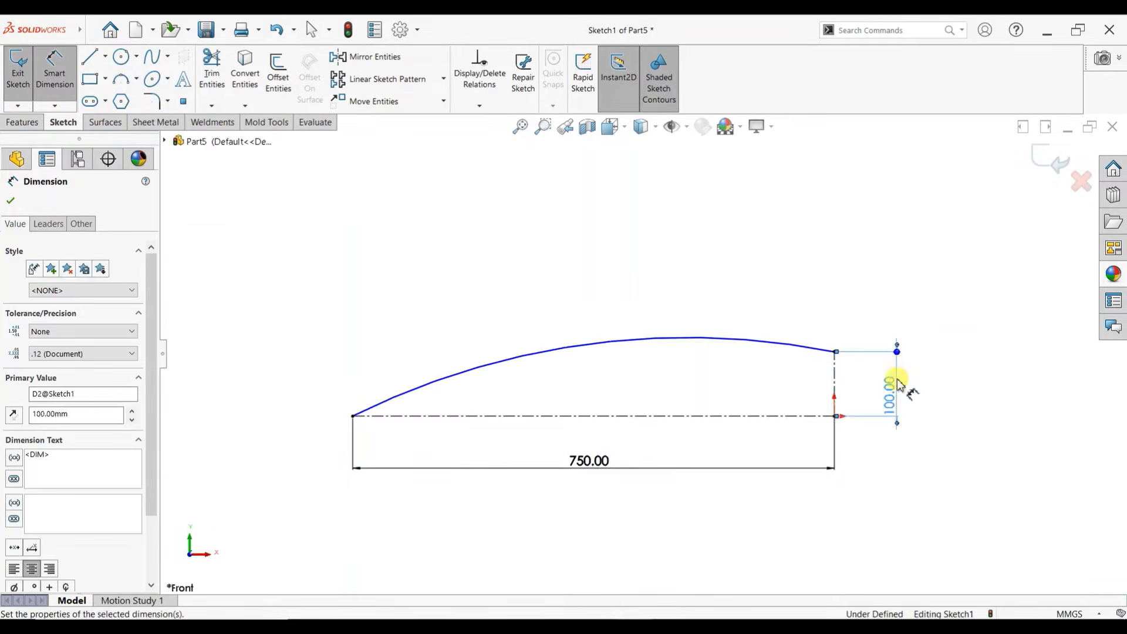
Dimension the arc's radius to 1000 mm and finish dimensioning.
click(628, 340)
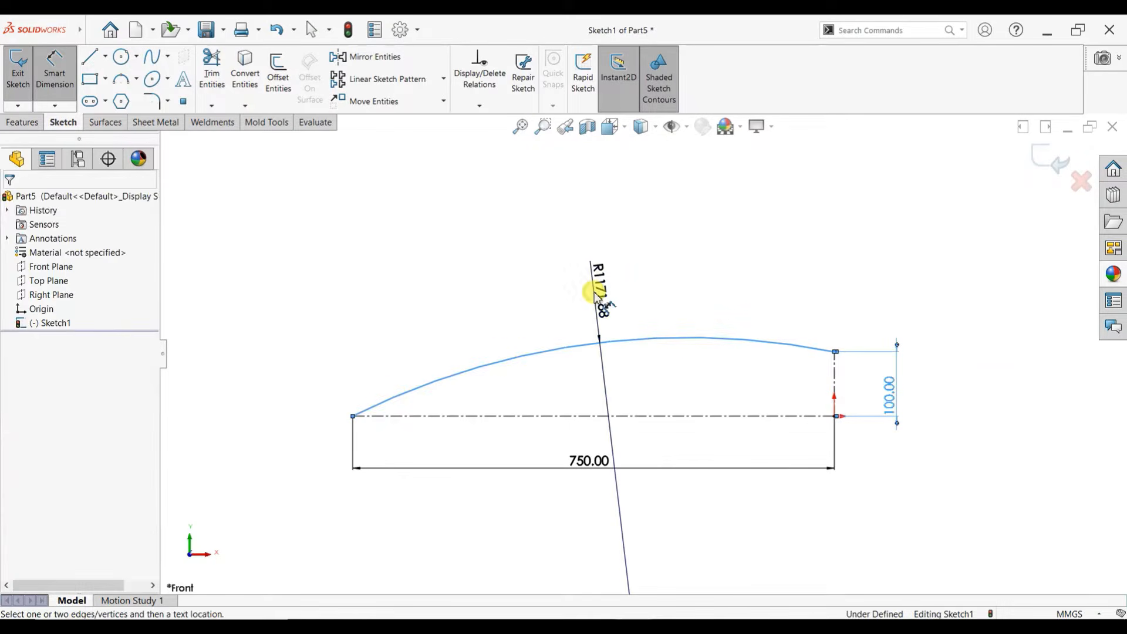
click(597, 294)
text(1000)
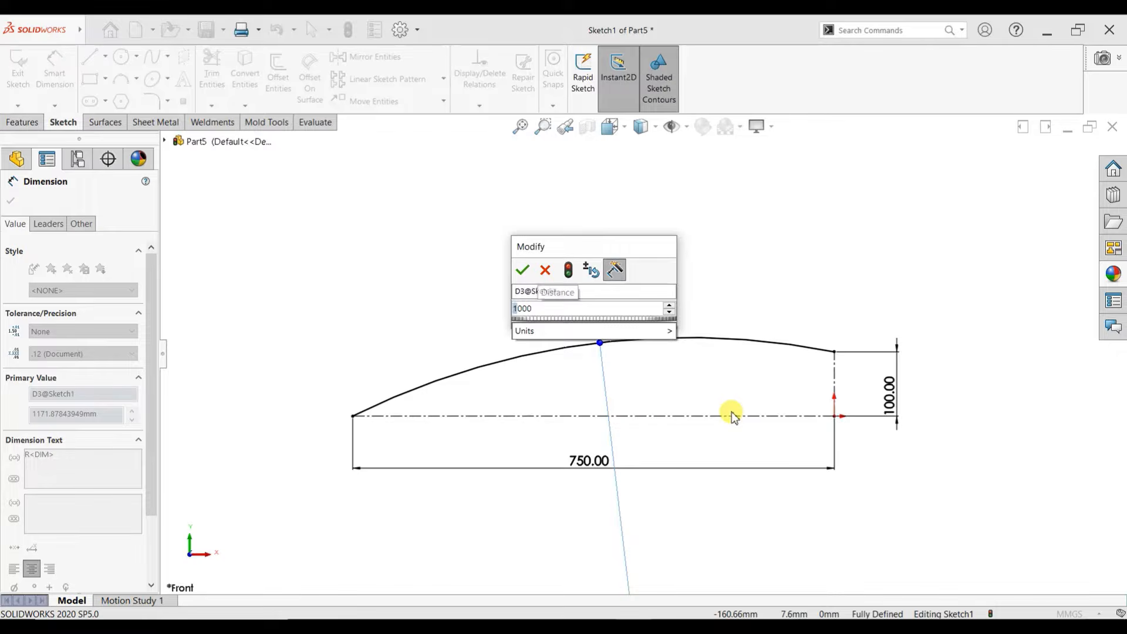
key(Return)
click(10, 201)
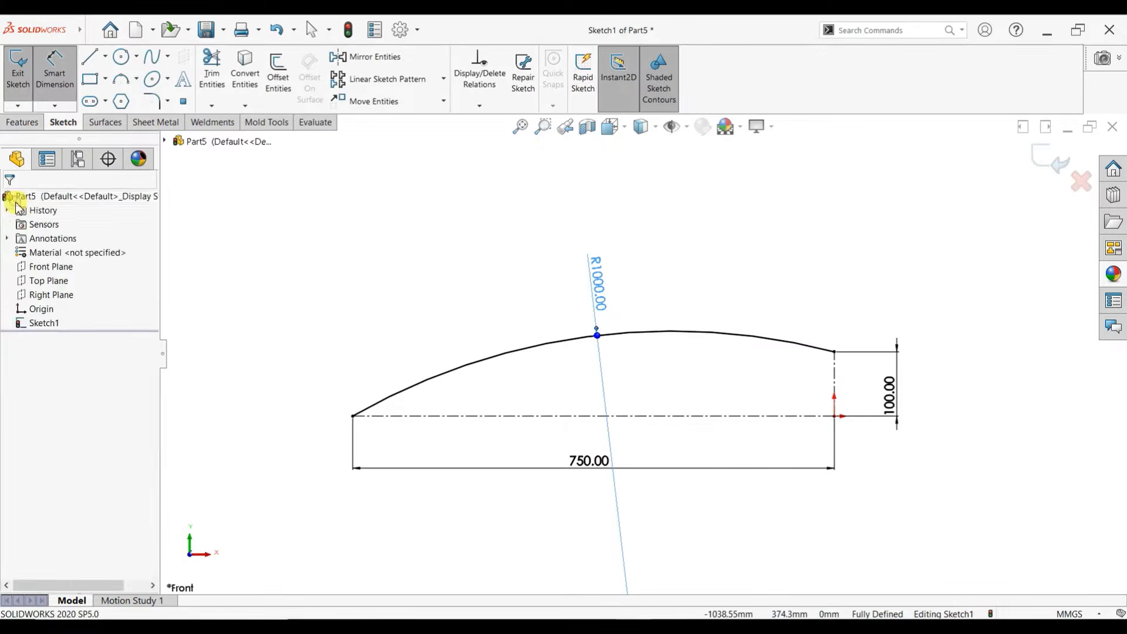
key(Escape)
scroll(355, 264, up, 2)
scroll(652, 411, down, 2)
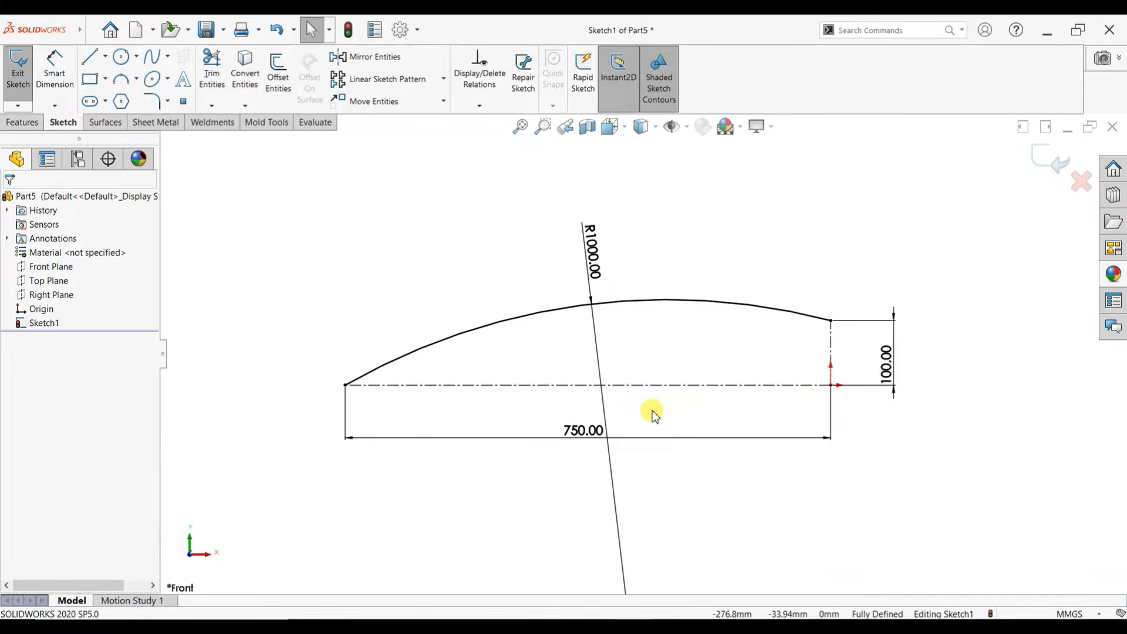
Convert the vertical construction line to a solid line, and mirror it together with the arc about the horizontal centerline.
click(832, 352)
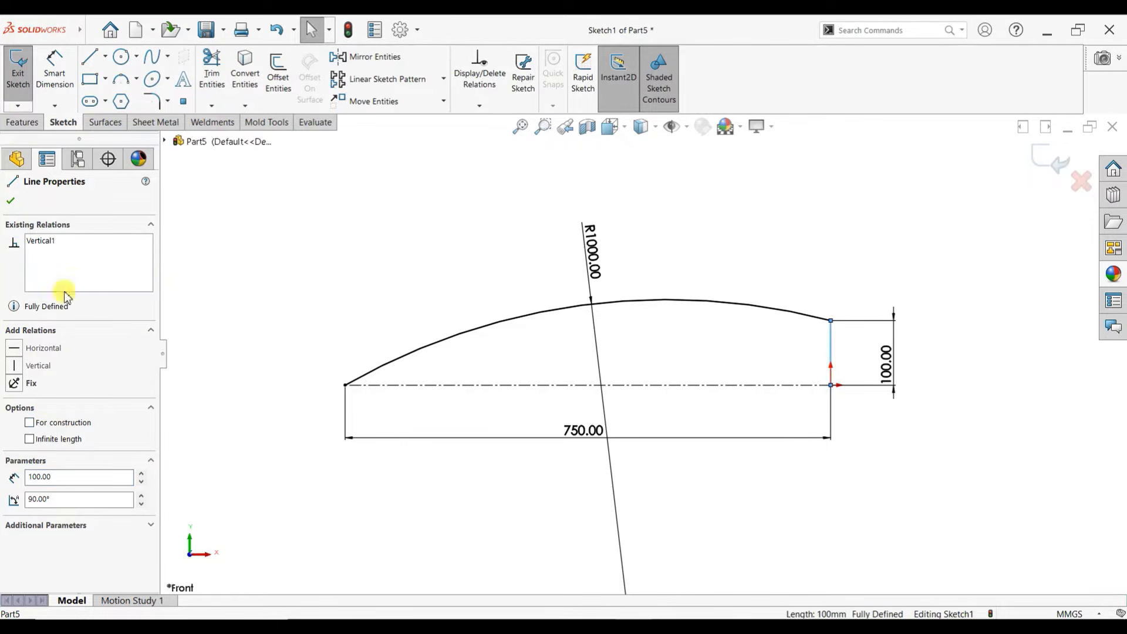
click(11, 201)
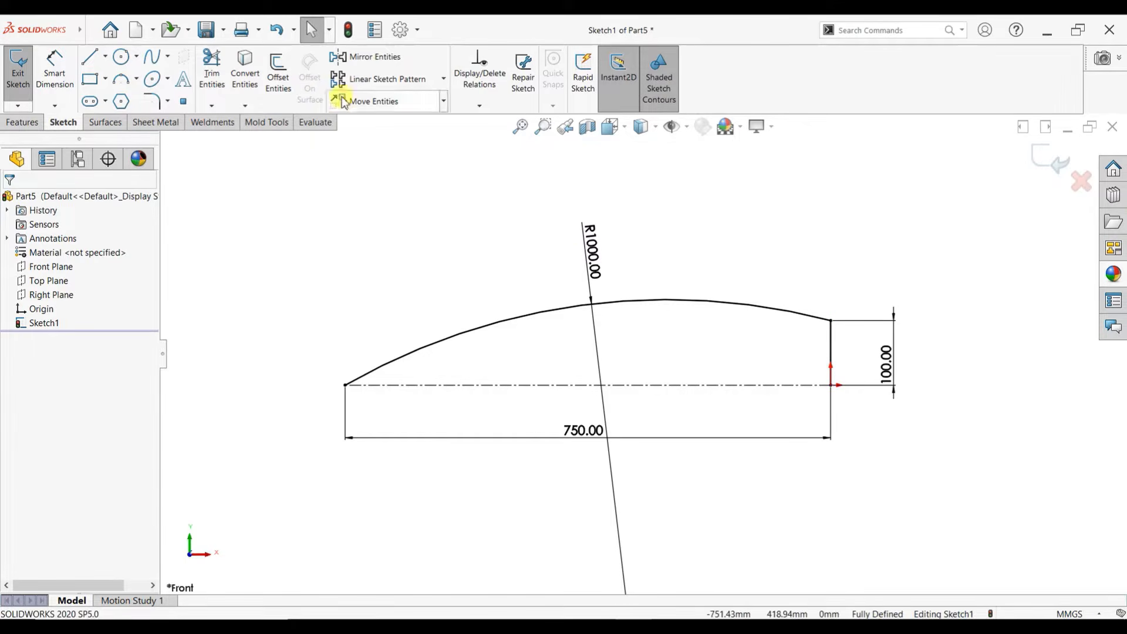
click(370, 56)
drag(944, 252, 428, 340)
click(68, 386)
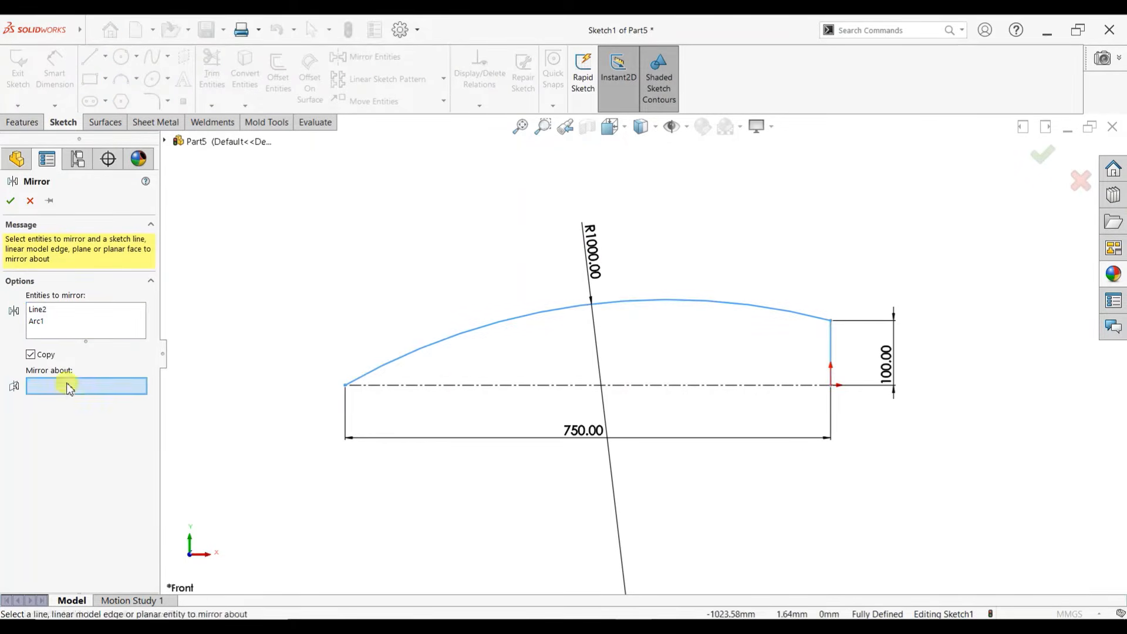
click(466, 386)
click(11, 201)
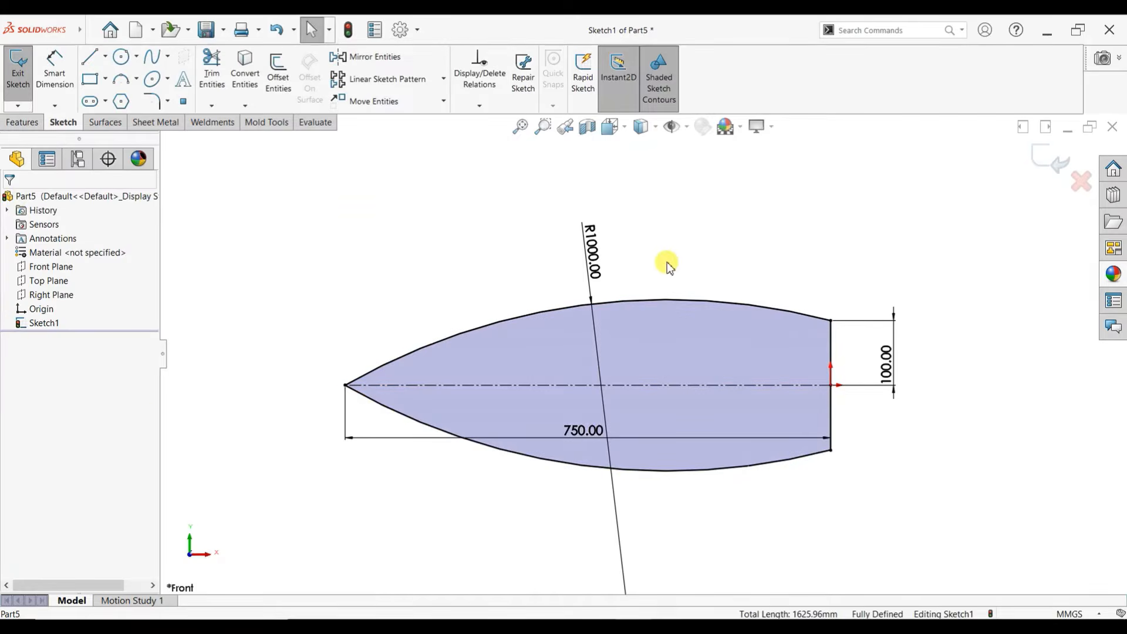
Close the outline sketch and start a new sketch on the Right Plane, viewed normal to it.
click(13, 122)
click(1054, 158)
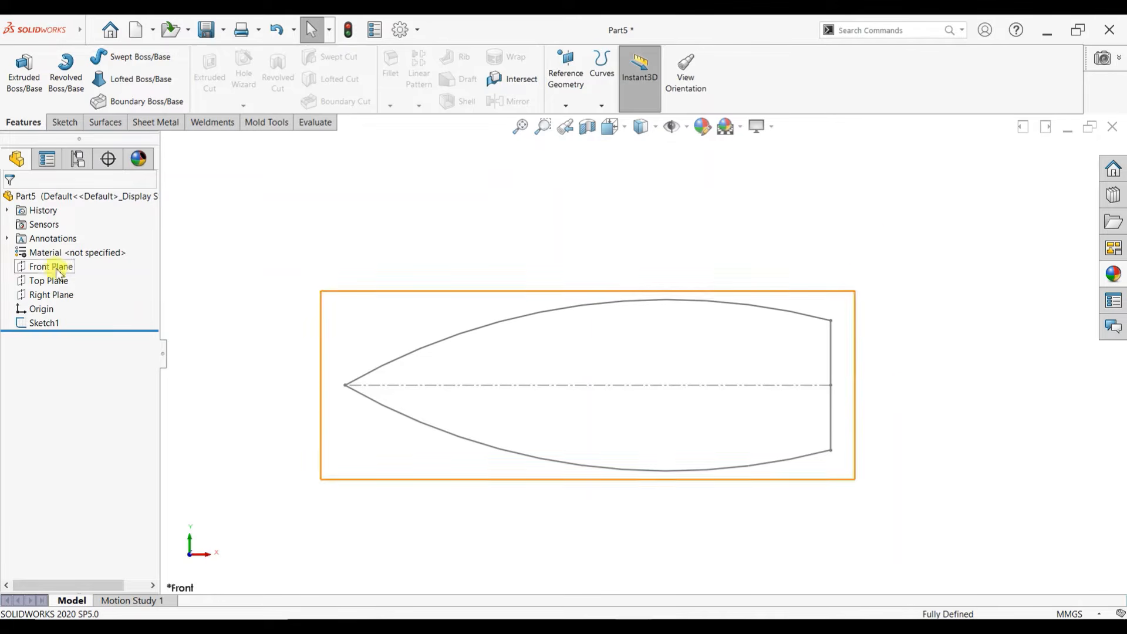
click(52, 295)
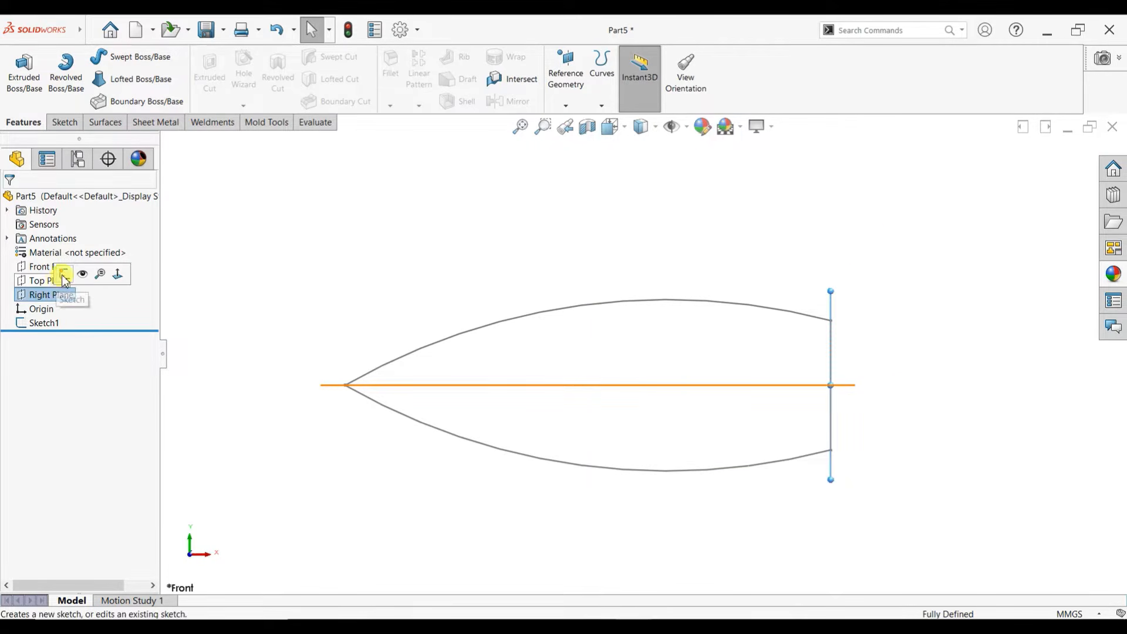
click(99, 274)
key(ctrl+8)
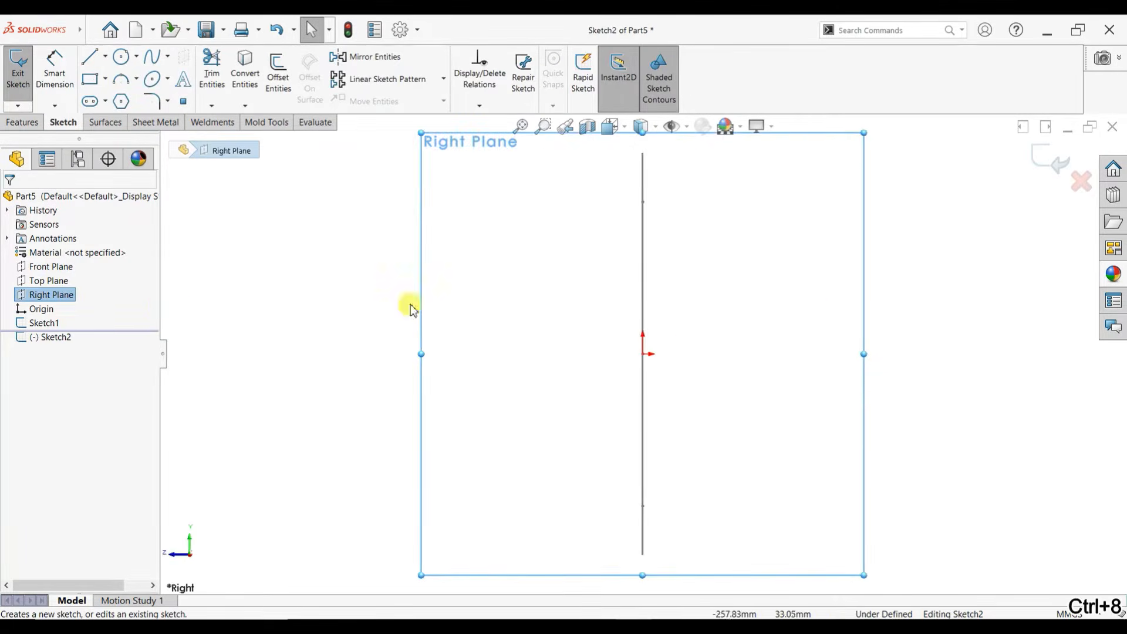
Draw a corner rectangle about 188 mm wide, starting at one corner of the outline's straight end and running along that edge.
click(93, 82)
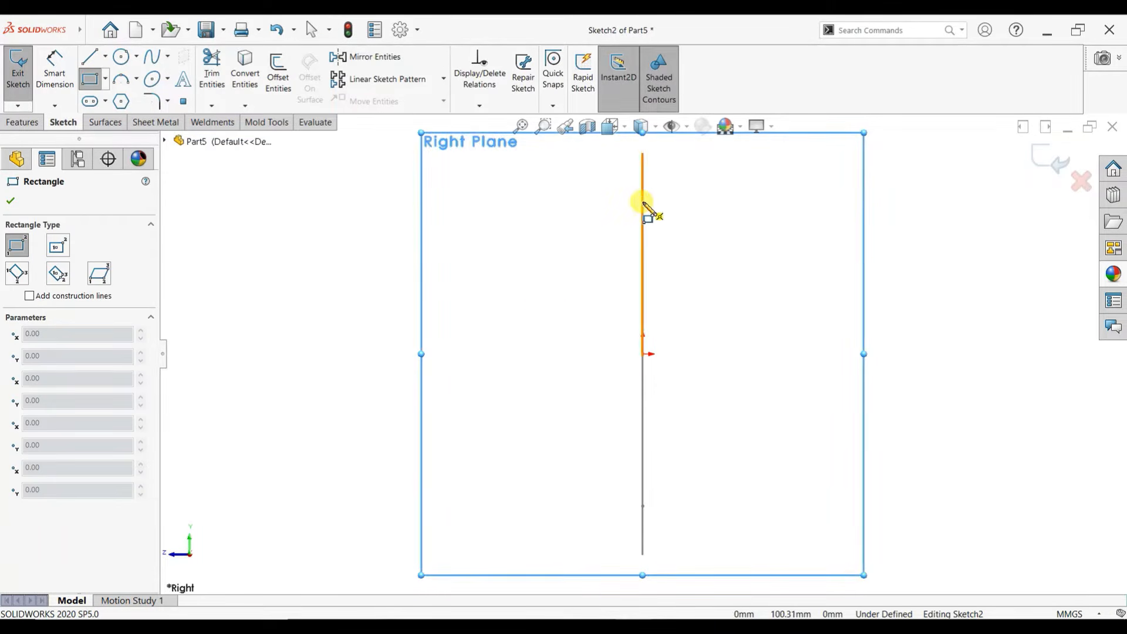
scroll(697, 448, up, 3)
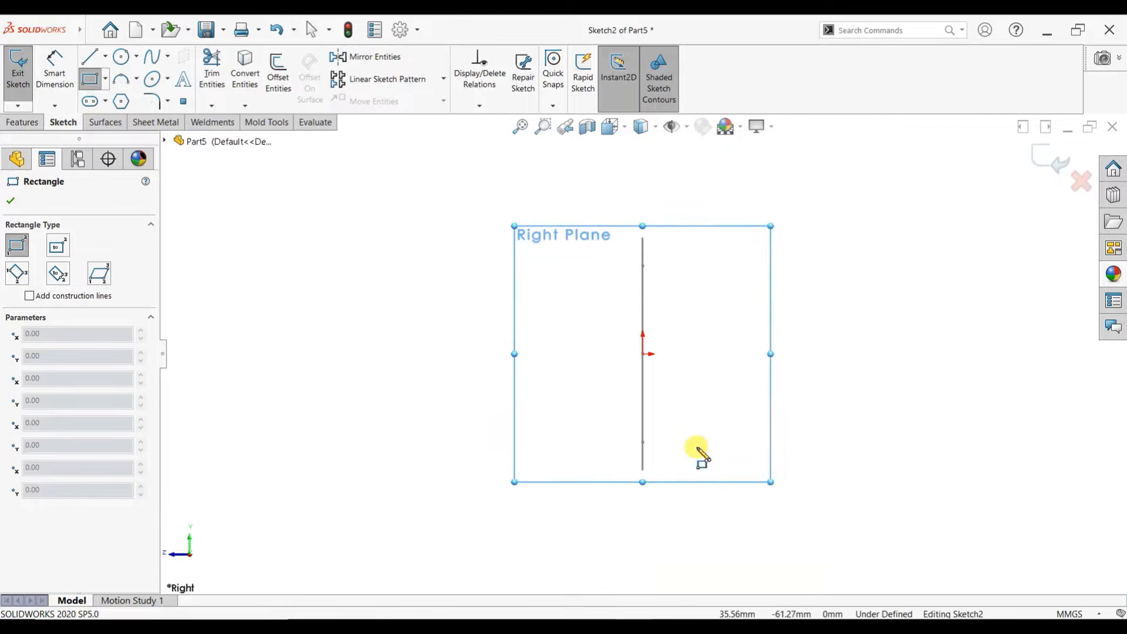
mouse_move(702, 455)
middle_down()
mouse_move(679, 449)
mouse_move(606, 146)
mouse_move(586, 401)
mouse_move(556, 352)
mouse_move(534, 440)
middle_up()
click(432, 444)
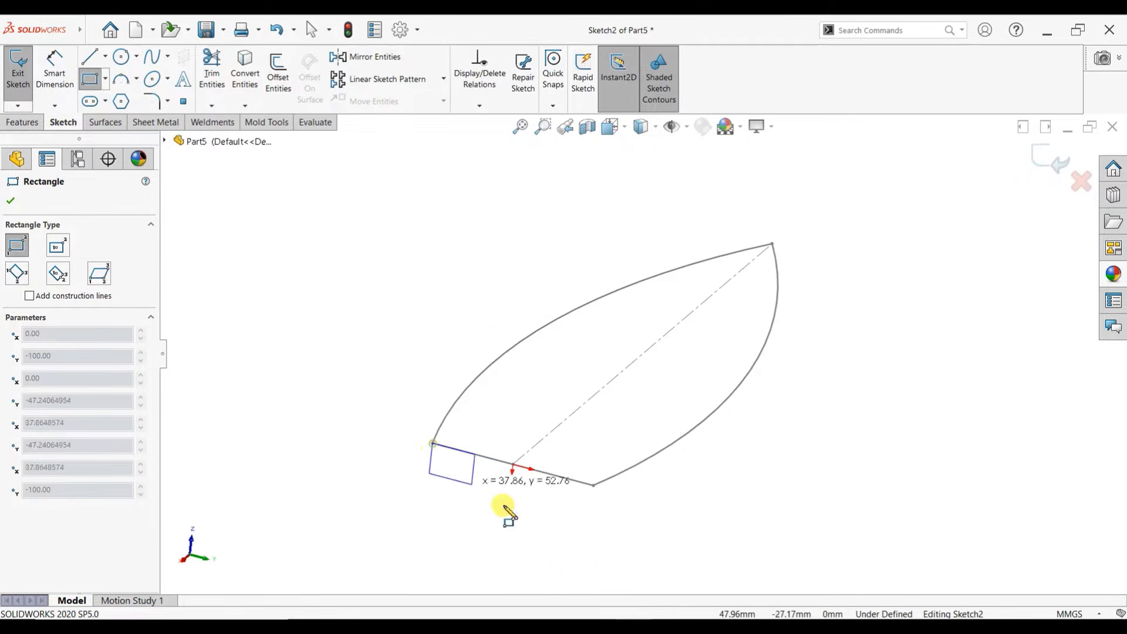
click(578, 568)
key(Escape)
Make the rectangle's loose corner on the outline's straight end coincident with the outline's nearby end point.
scroll(621, 502, down, 2)
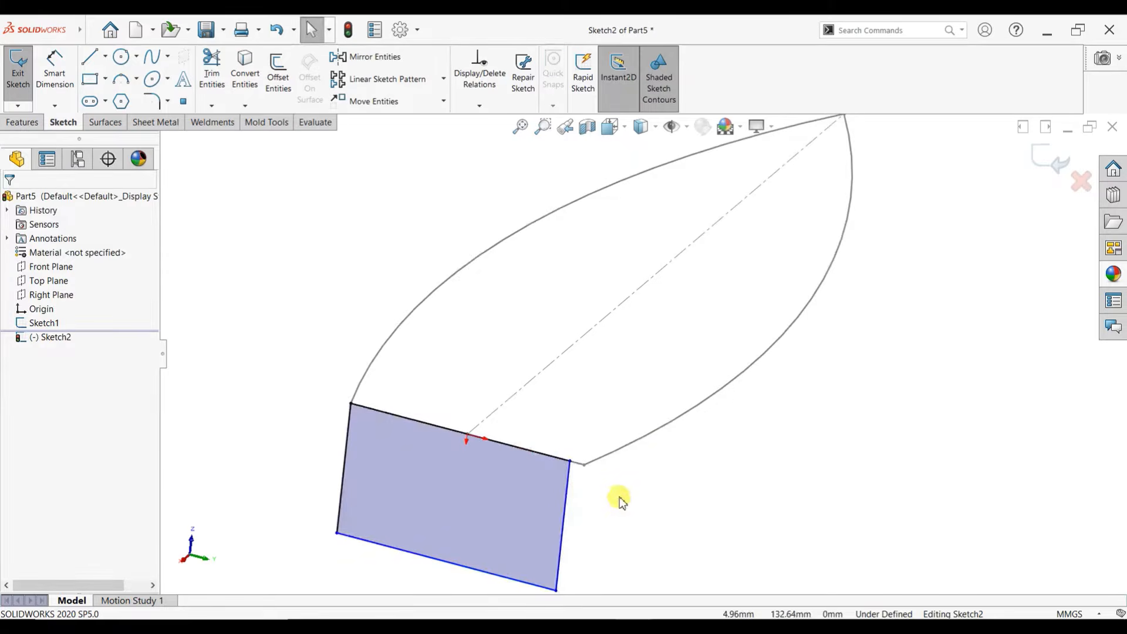
click(578, 465)
ctrl+click(586, 465)
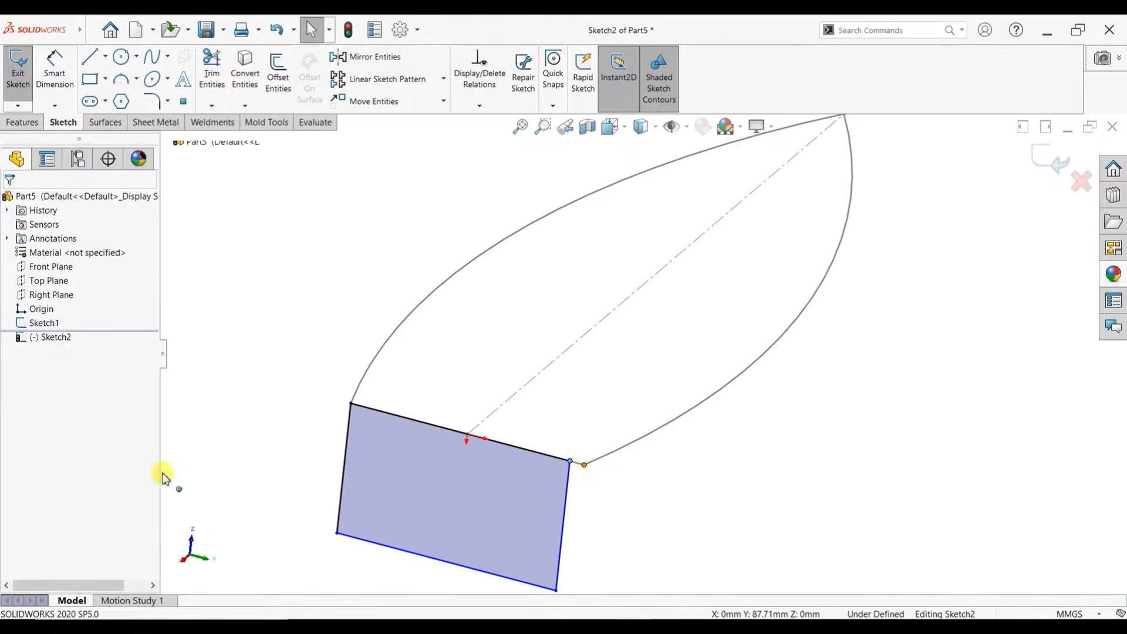
click(15, 443)
Dimension the rectangle's side edge to 100 mm.
click(69, 64)
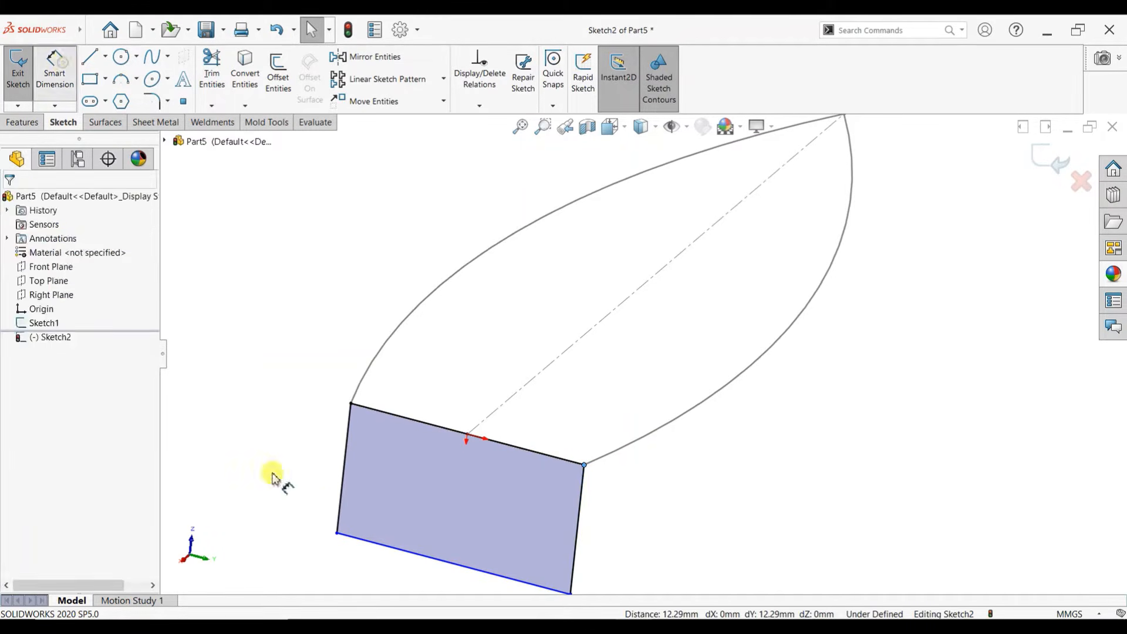
click(302, 466)
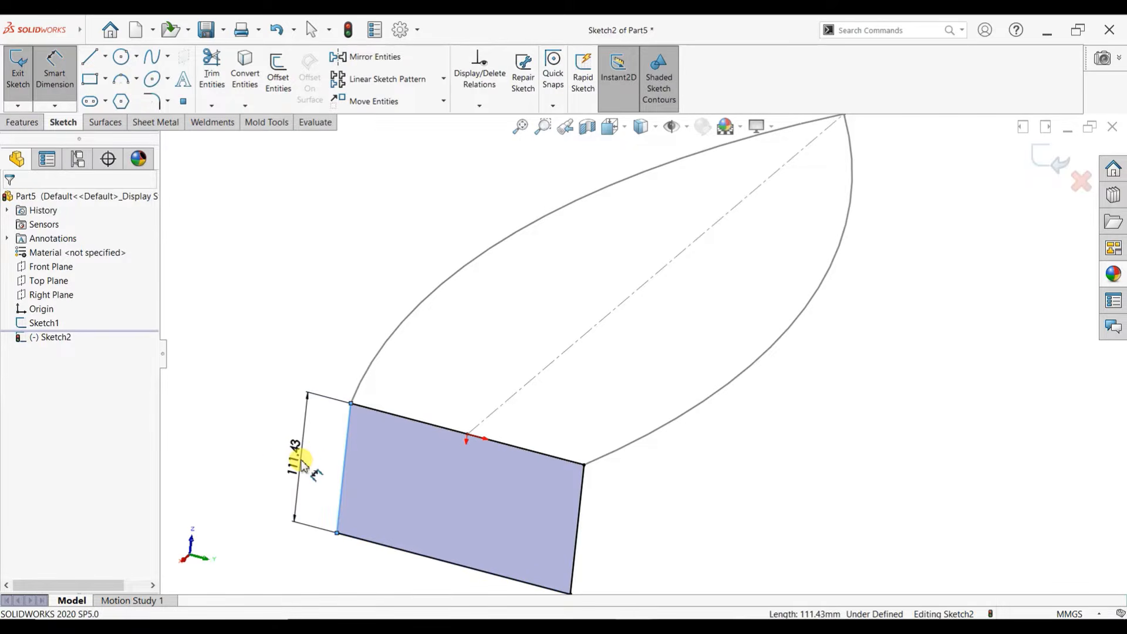
click(303, 465)
key(Return)
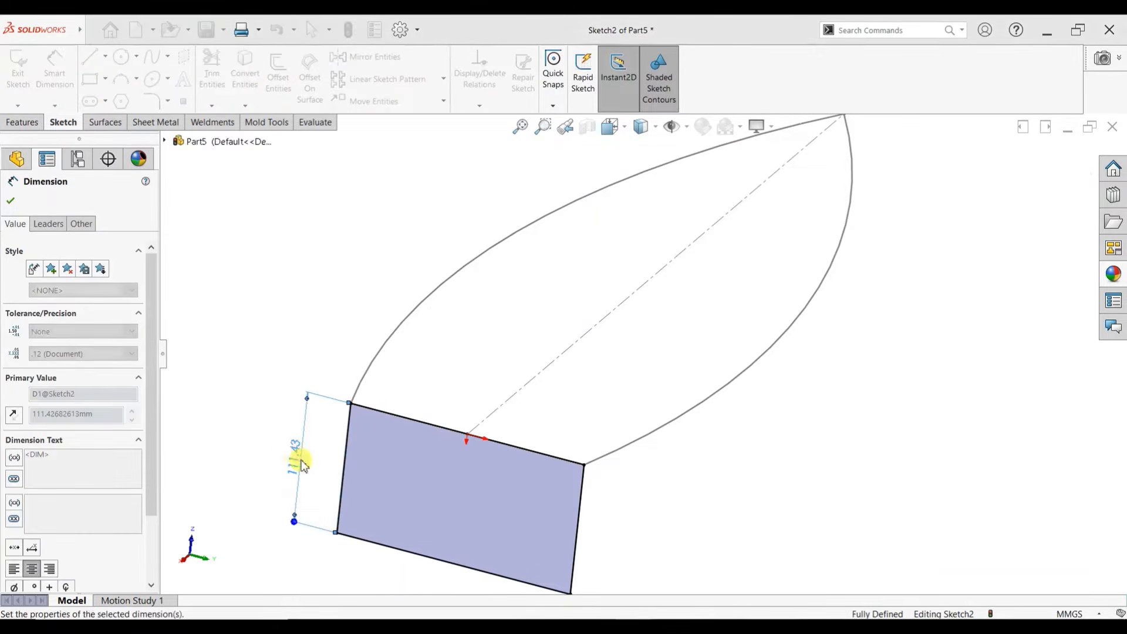
Round the rectangle's two lower corners with 50 mm sketch fillets.
click(148, 104)
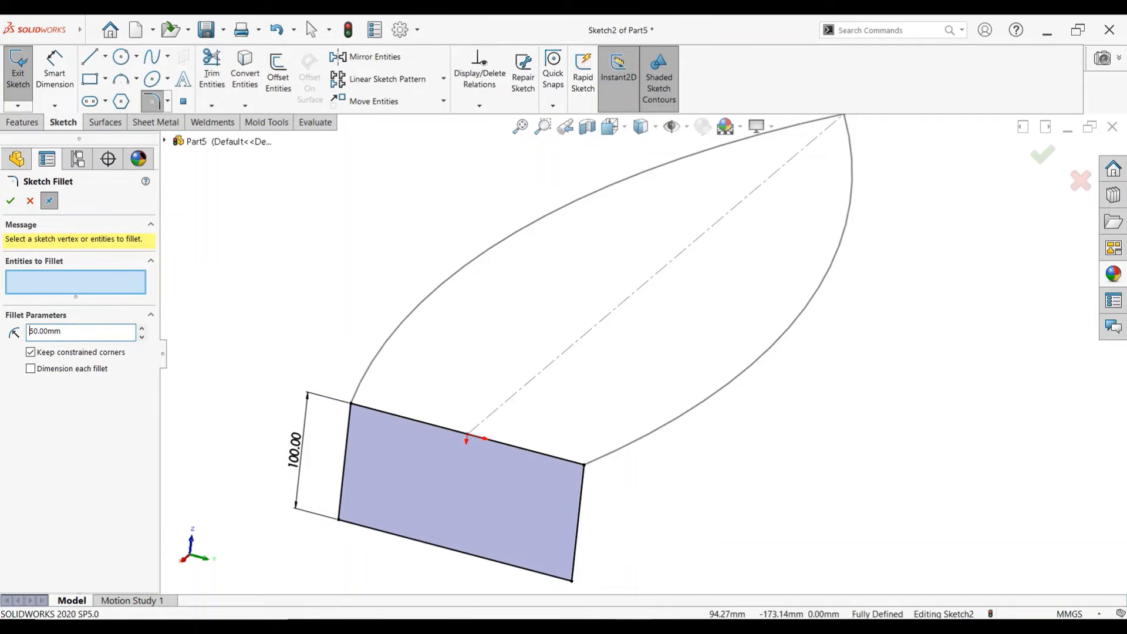
click(360, 527)
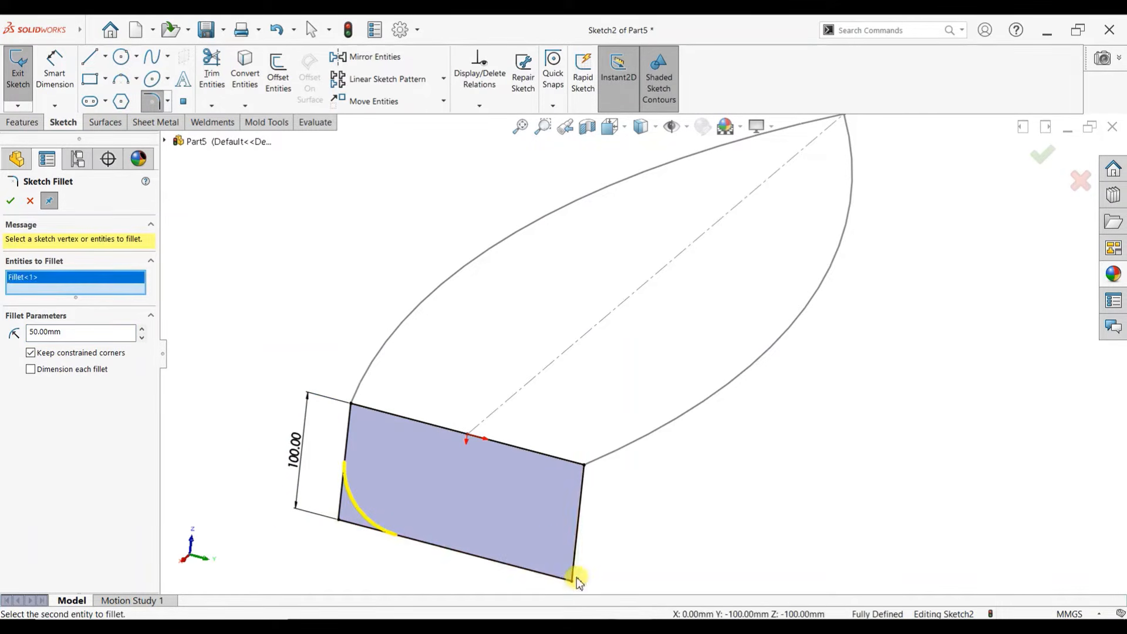
click(572, 582)
click(16, 209)
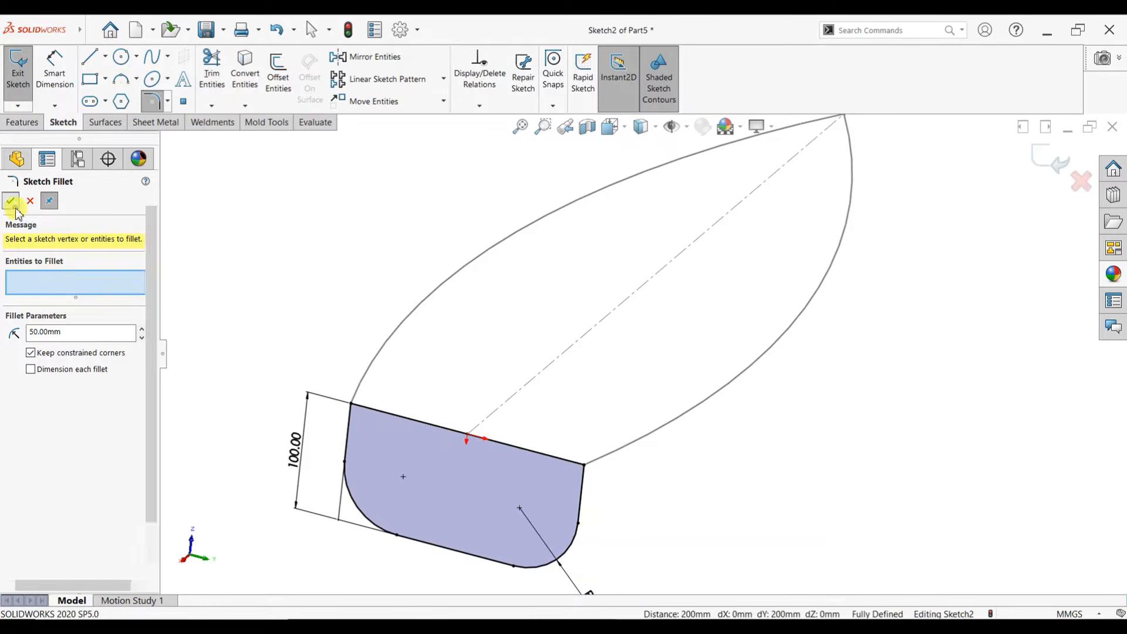
click(16, 208)
Close the end profile sketch and start a new sketch on the Top Plane, viewed from the bottom side.
scroll(522, 389, up, 3)
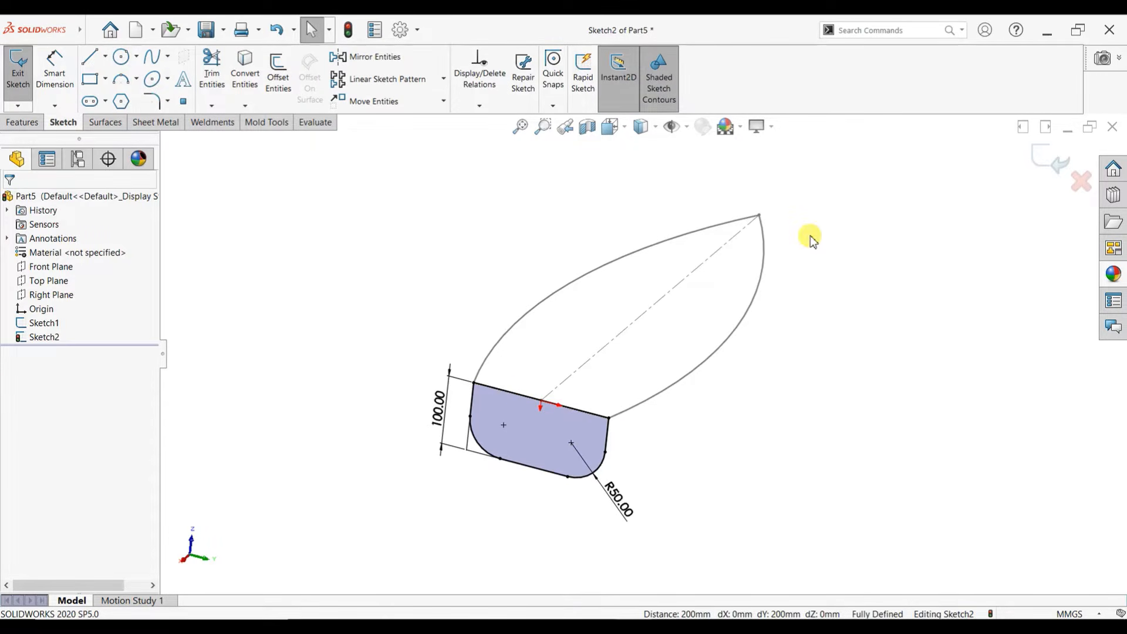
click(1042, 159)
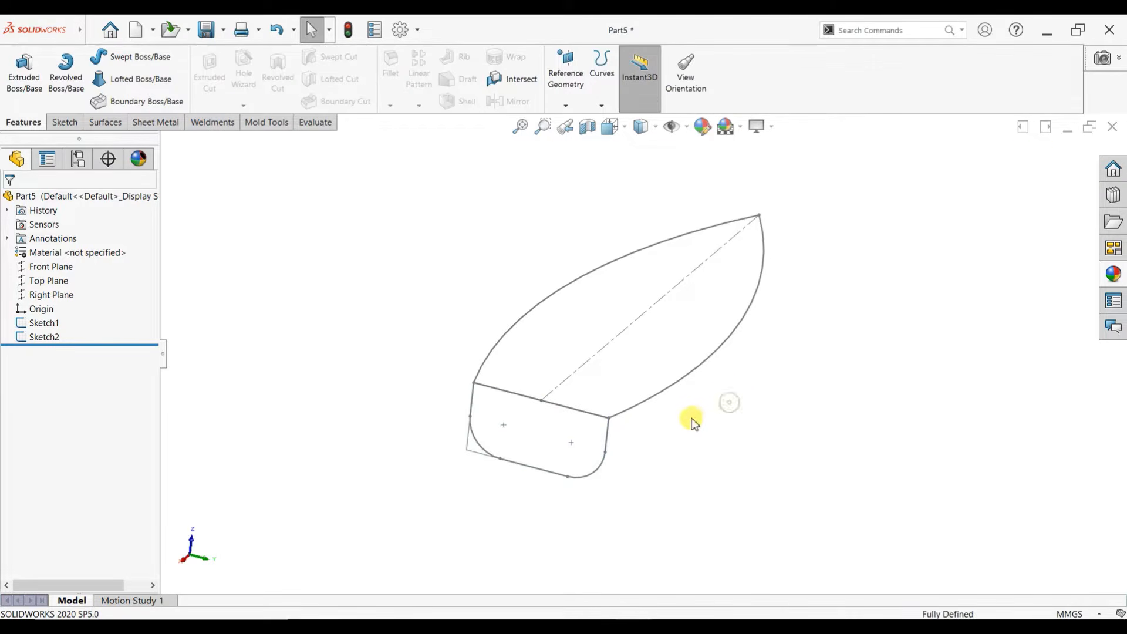
scroll(675, 435, up, 3)
mouse_move(660, 451)
middle_down()
mouse_move(752, 423)
mouse_move(768, 499)
middle_up()
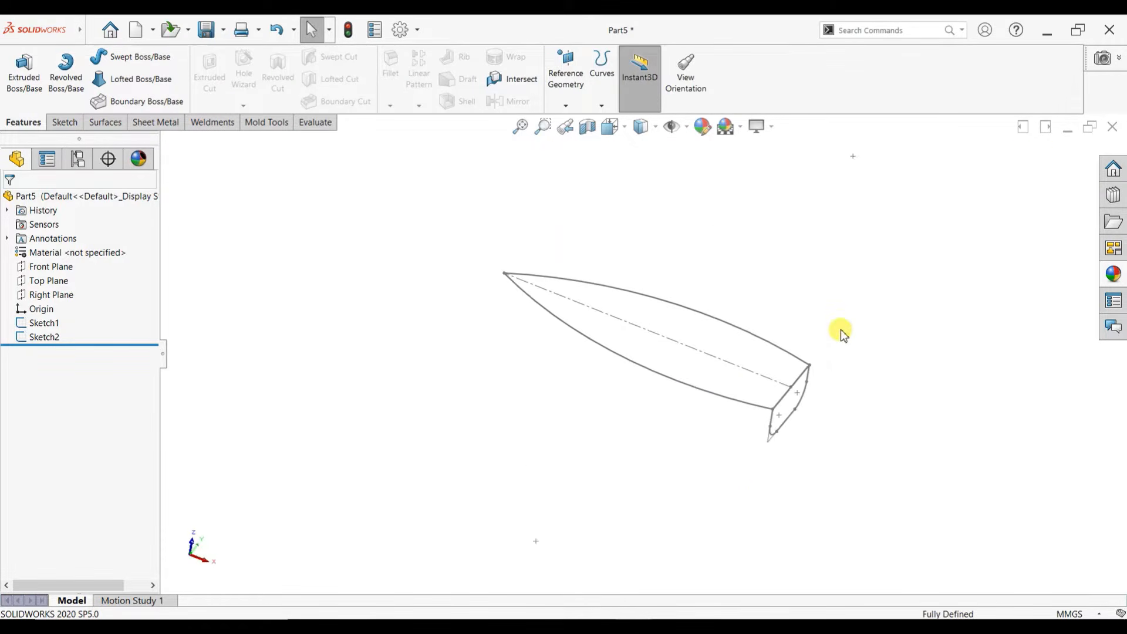
scroll(841, 333, down, 1)
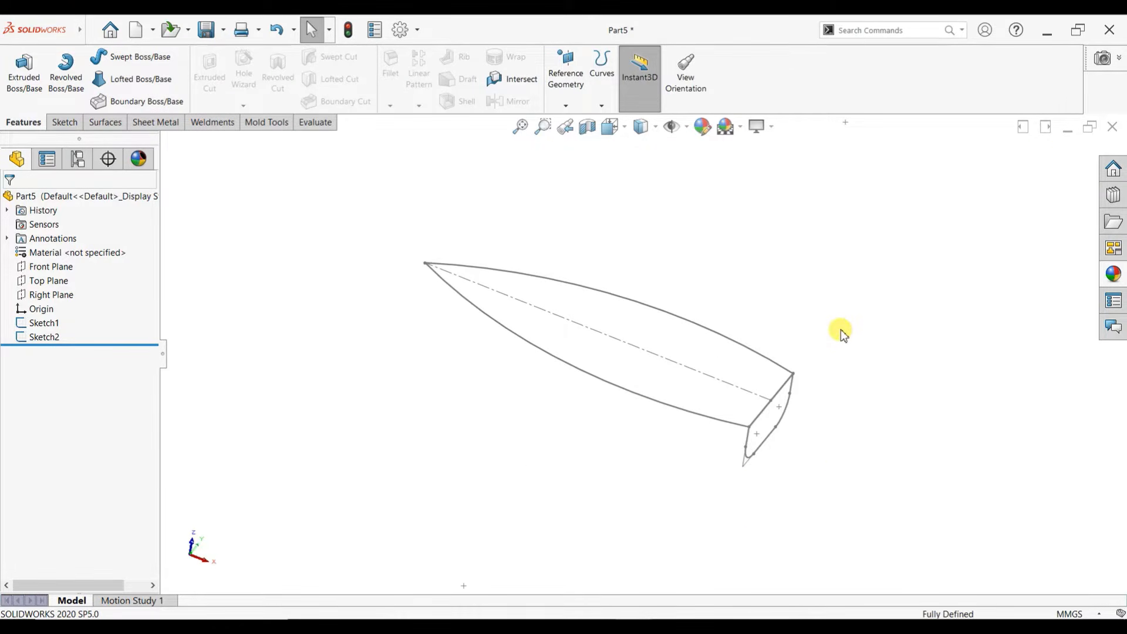
click(36, 282)
click(52, 267)
key(ctrl+8)
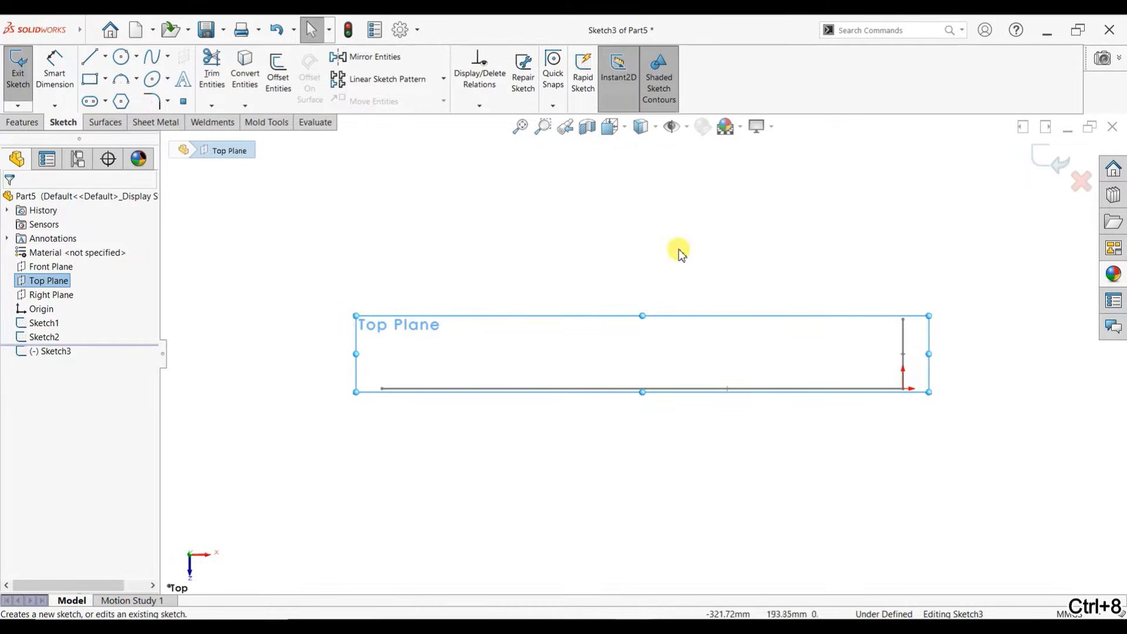
mouse_move(678, 243)
middle_down()
mouse_move(642, 506)
mouse_move(685, 282)
mouse_move(581, 329)
mouse_move(649, 377)
mouse_move(654, 402)
middle_up()
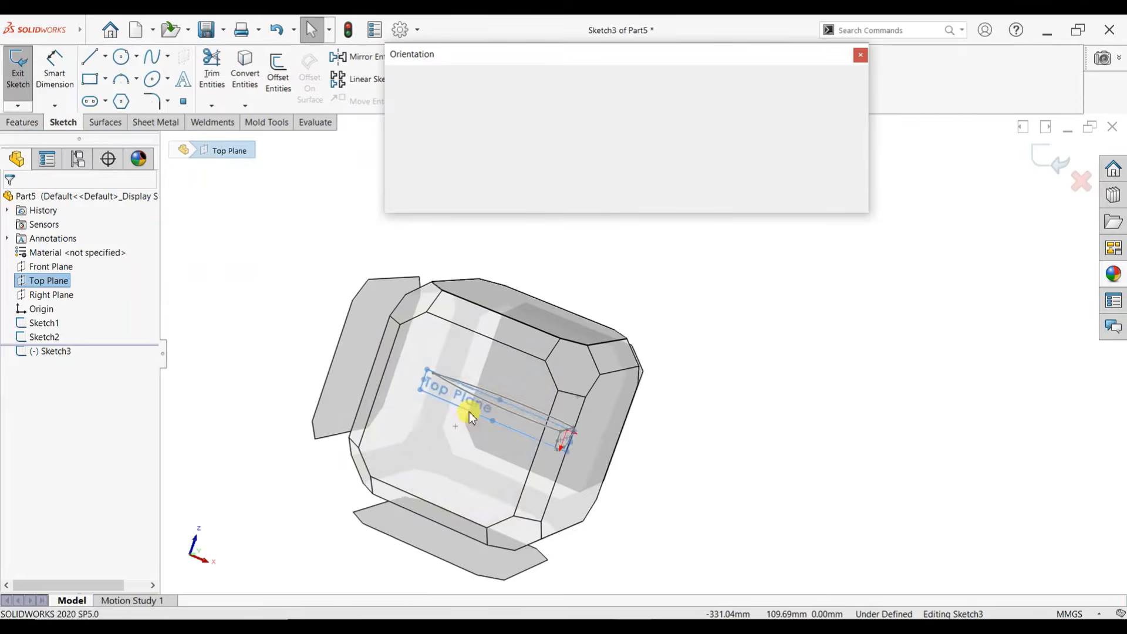
key(ctrl+6)
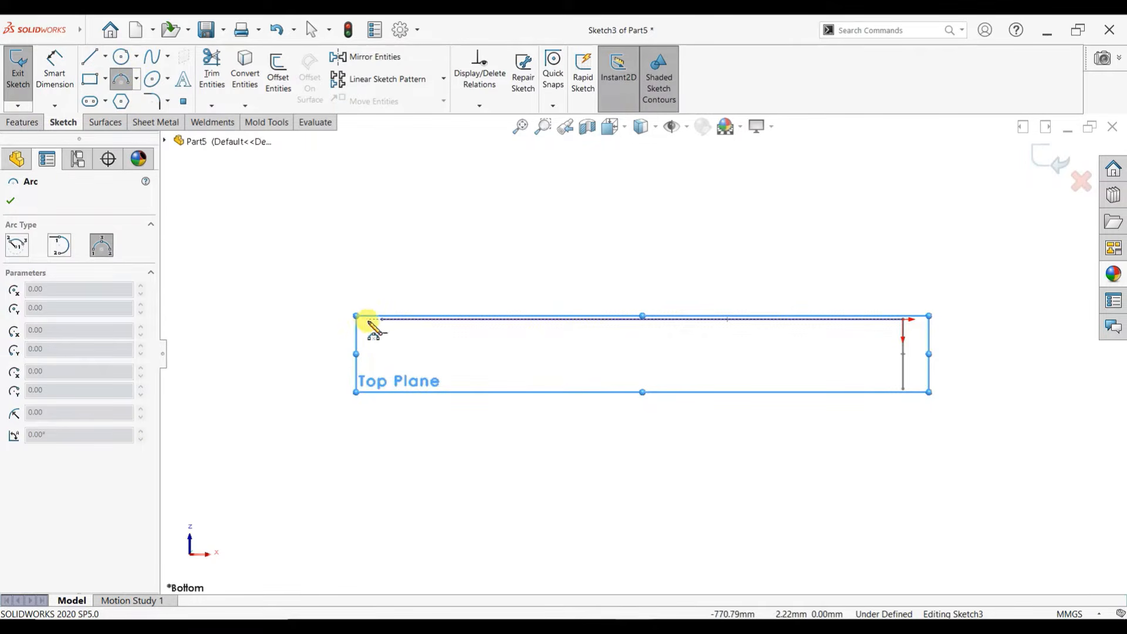
Draw a three-point arc of about 119 mm radius curving down from just beyond the outline's pointed end.
drag(356, 320, 465, 410)
click(395, 405)
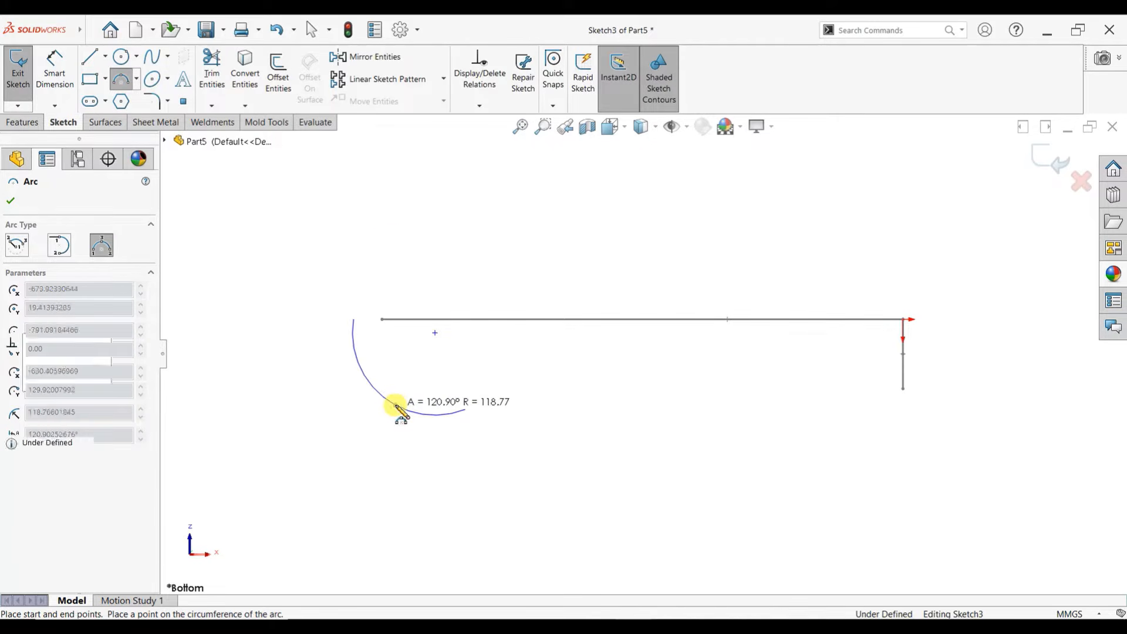
right_click(395, 243)
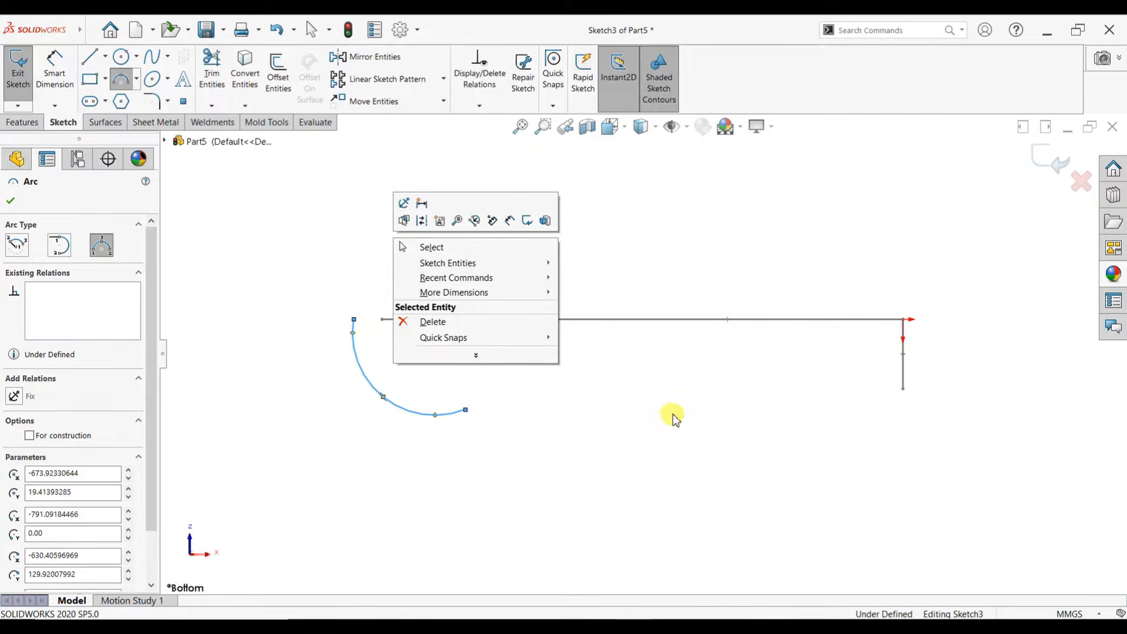
click(659, 412)
Draw a shallow three-point arc of about 1900 mm radius from the first arc's lower end to the end profile's bottom edge.
click(465, 410)
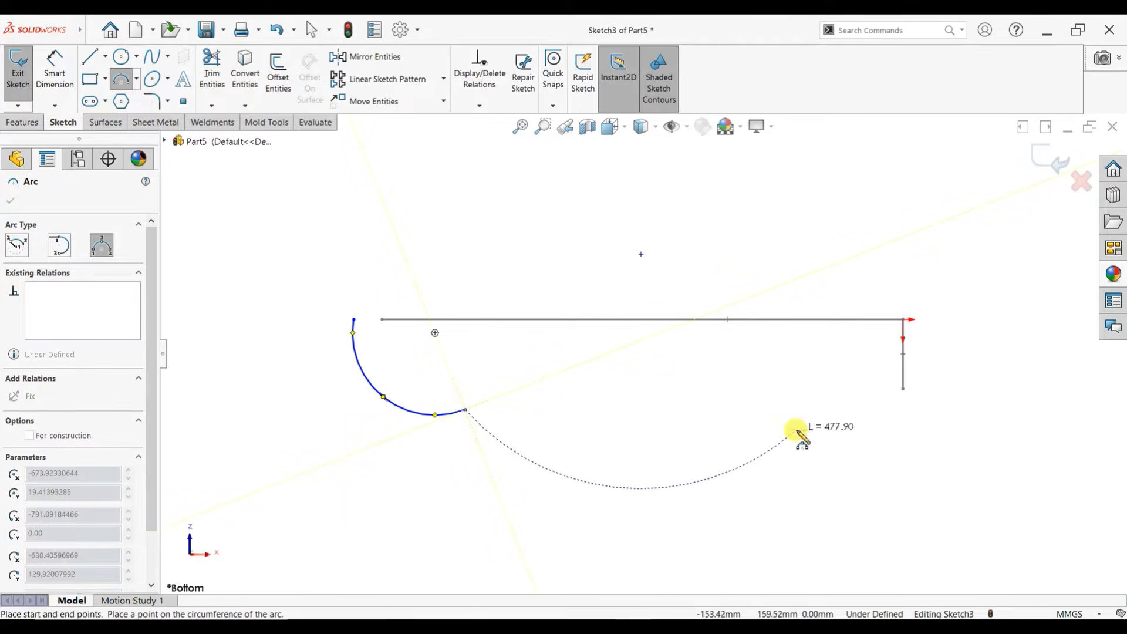
click(903, 389)
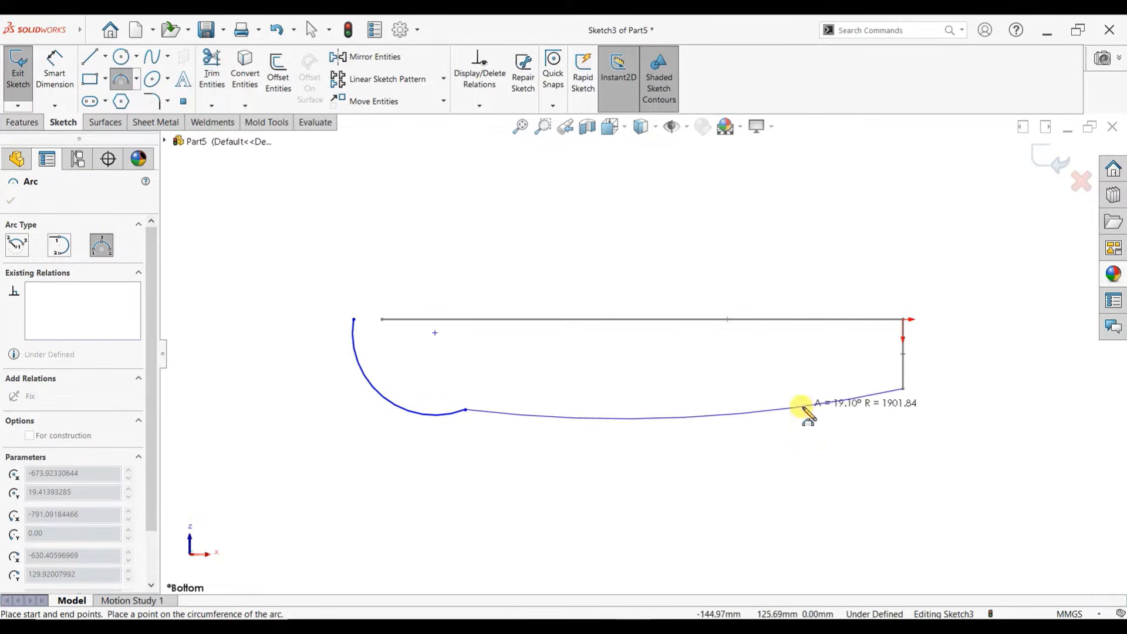
click(685, 416)
key(Escape)
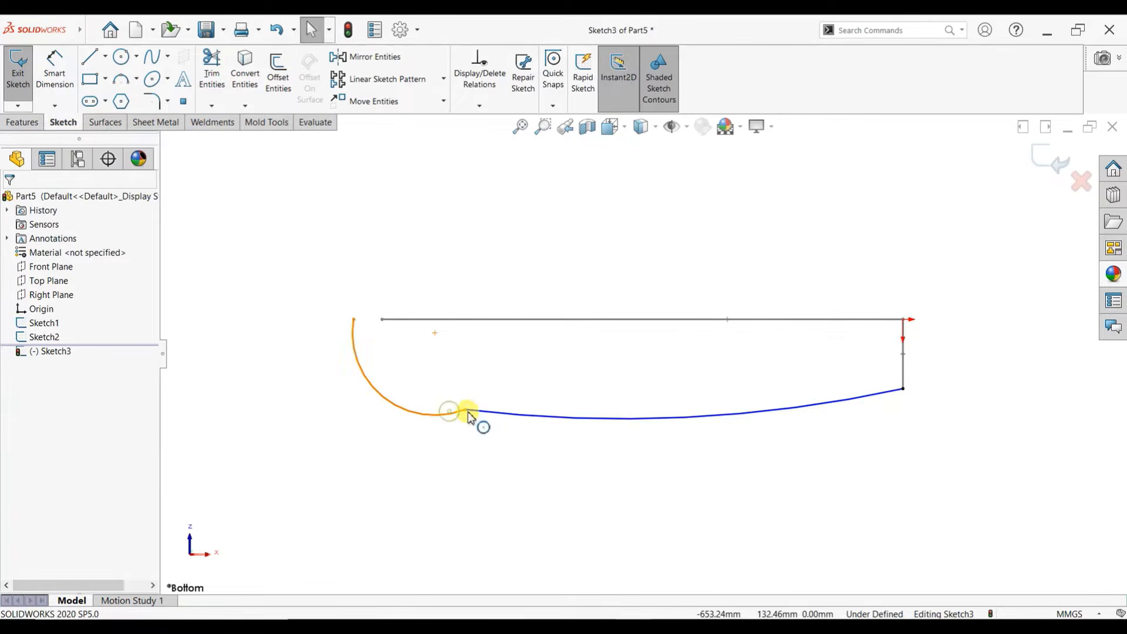
Make the two connected arcs tangent to each other.
click(470, 416)
ctrl+click(473, 415)
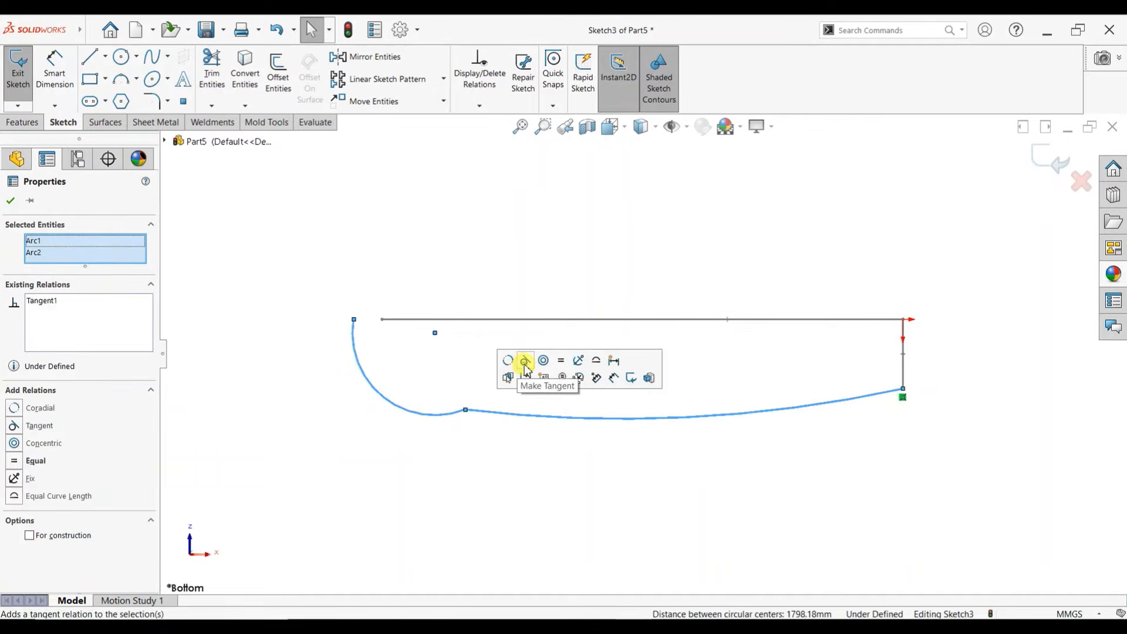
click(525, 361)
key(Escape)
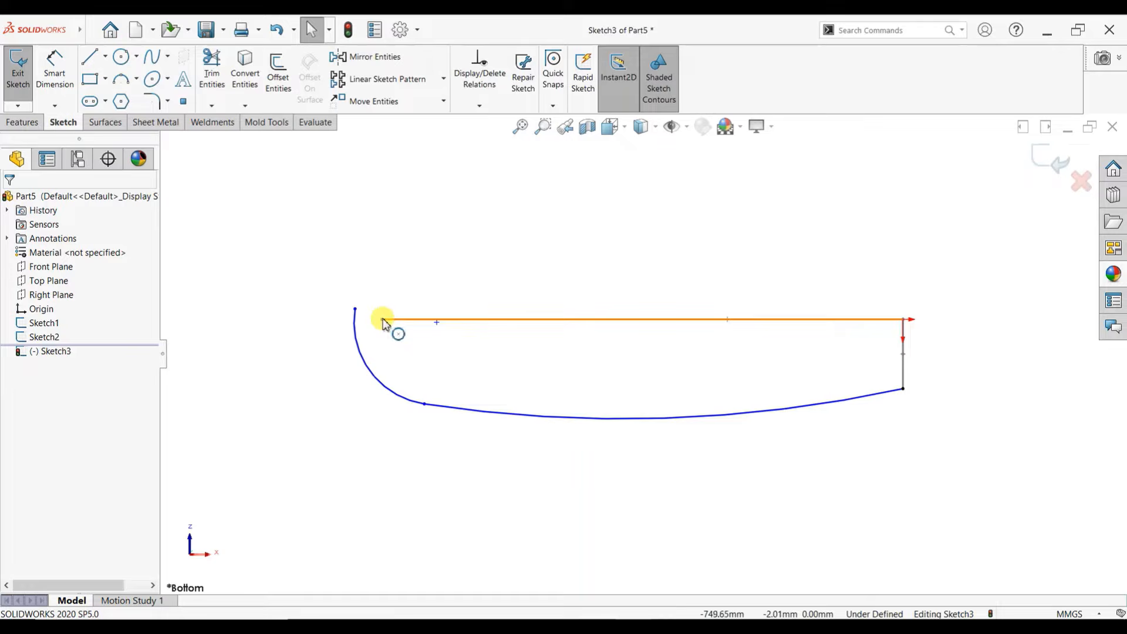
Add a pierce relation between the small arc's free upper end point and the outline's arc.
click(355, 308)
ctrl+click(382, 319)
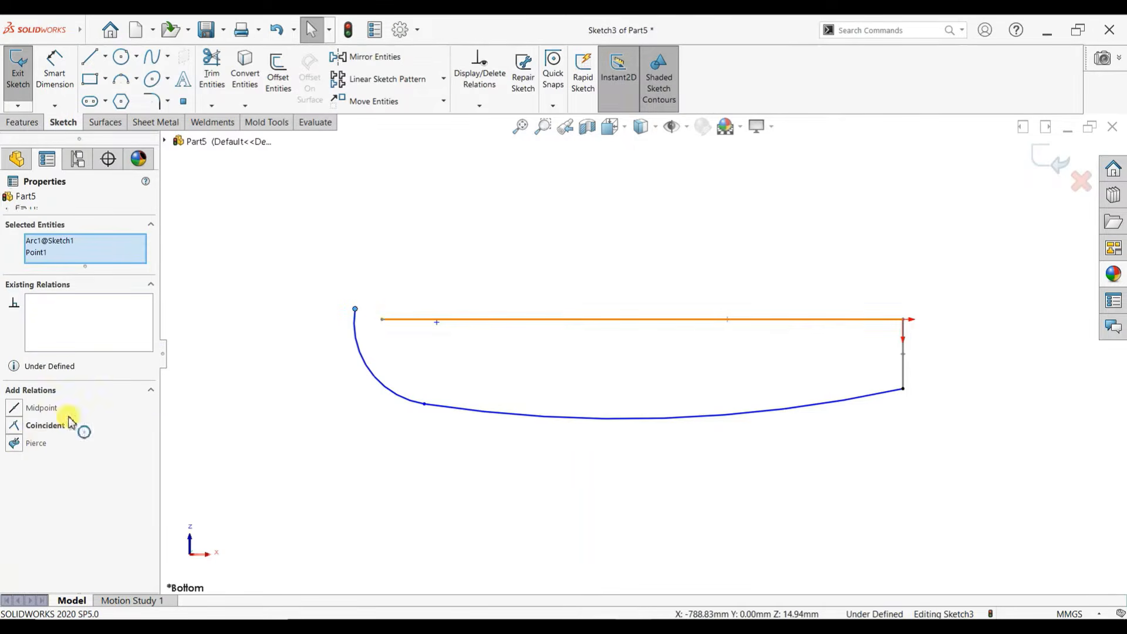
click(14, 444)
click(12, 202)
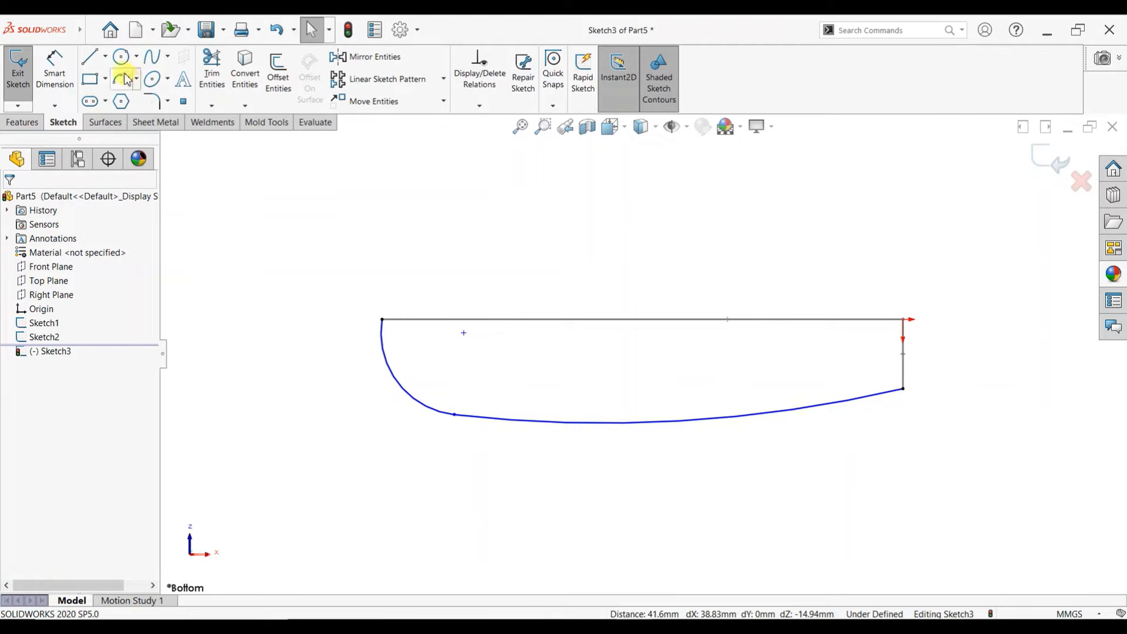
Draw a construction line about 135 mm long, extending outward and slightly upward from the large arc's end at the end profile.
click(105, 56)
click(117, 87)
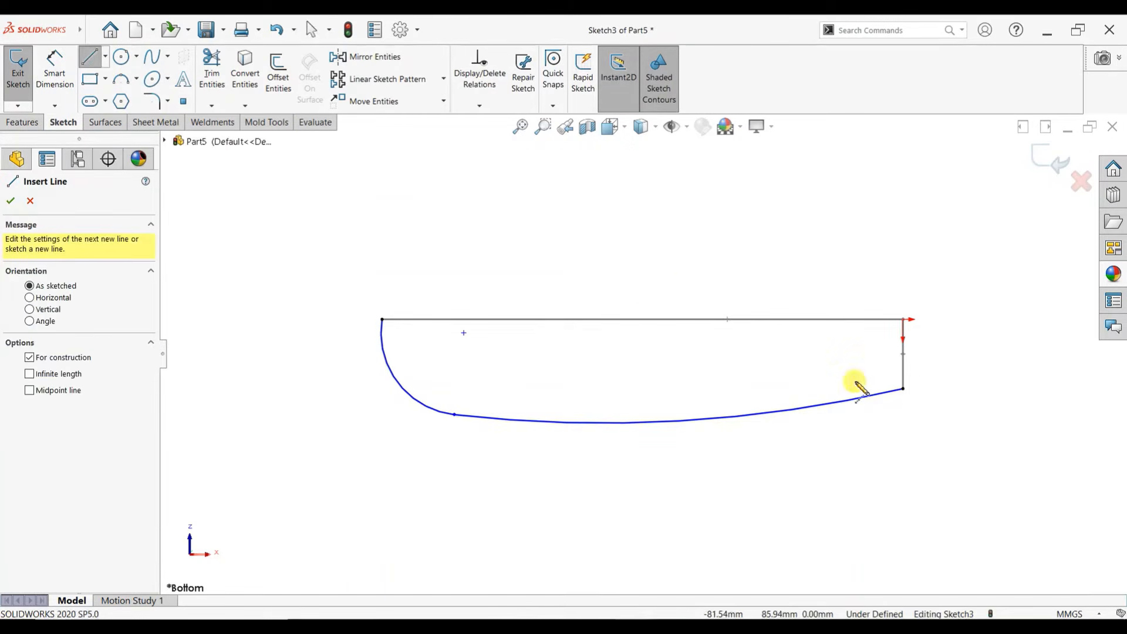
click(904, 389)
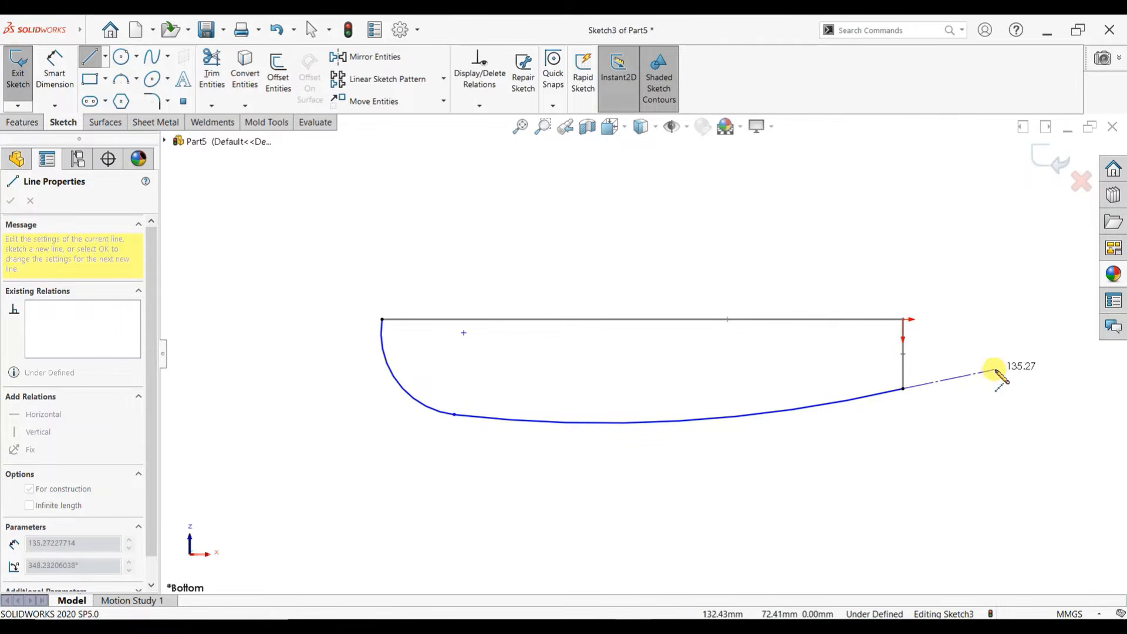
right_click(996, 372)
click(969, 331)
scroll(998, 352, down, 1)
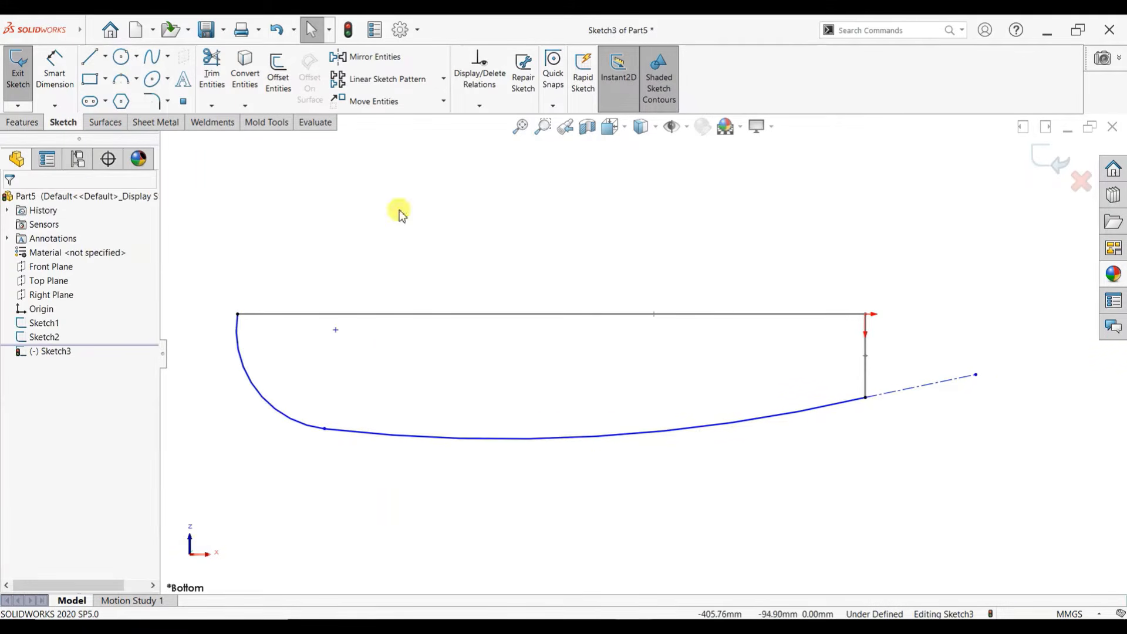
Try a 10° angle dimension between the construction line and the end profile's vertical edge, and undo it.
click(57, 70)
click(865, 351)
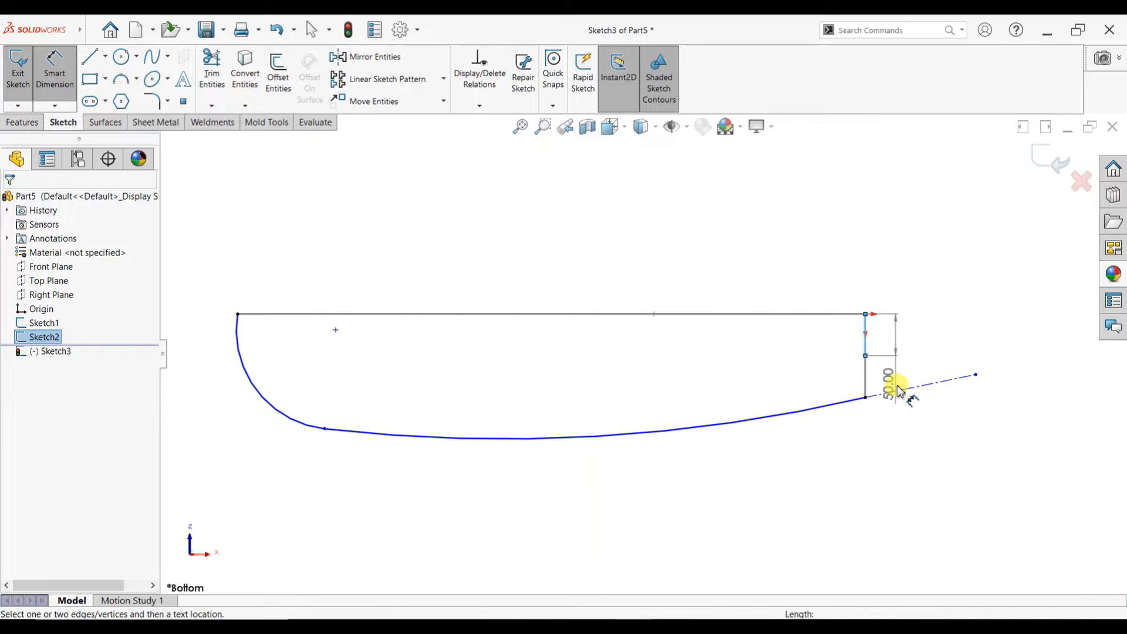
click(895, 390)
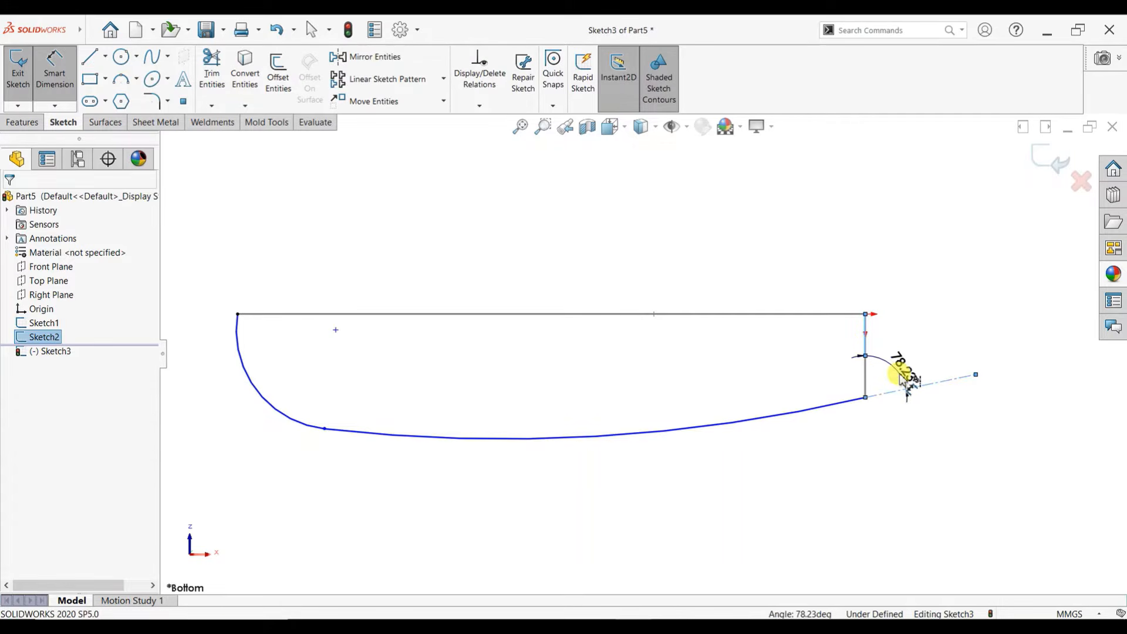
click(900, 375)
text(90)
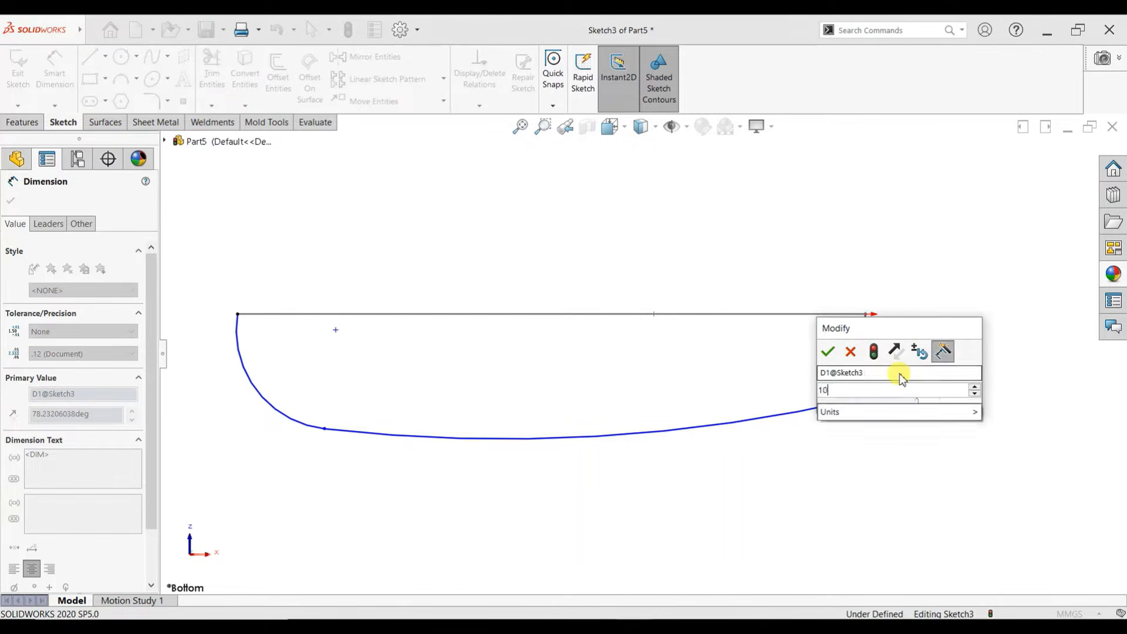
key(Return)
scroll(901, 378, down, 3)
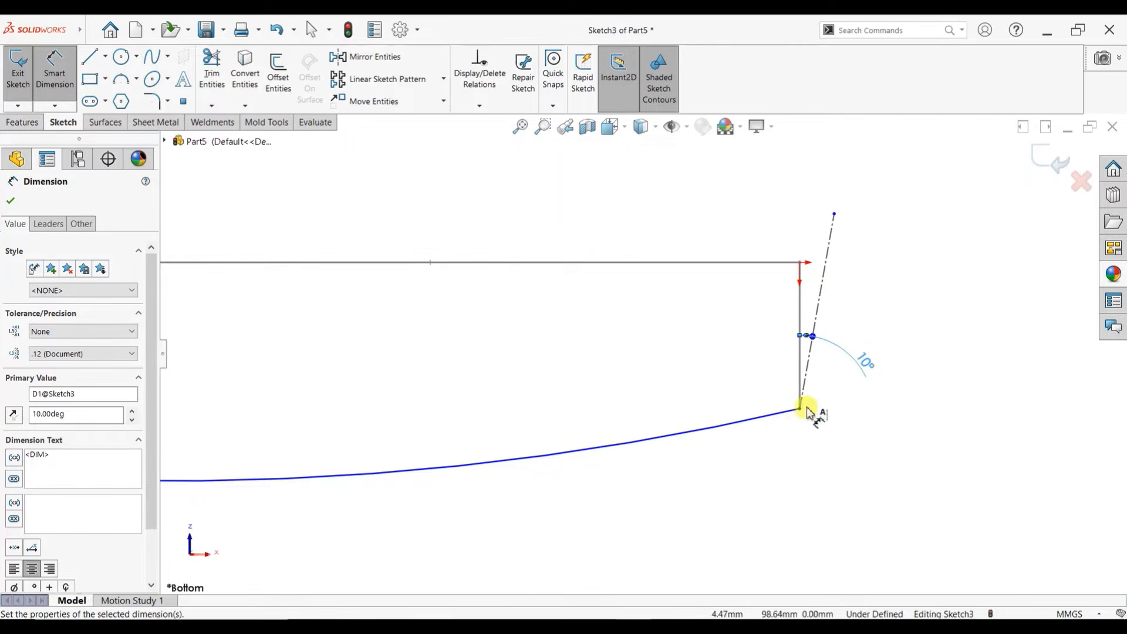
key(ctrl+z)
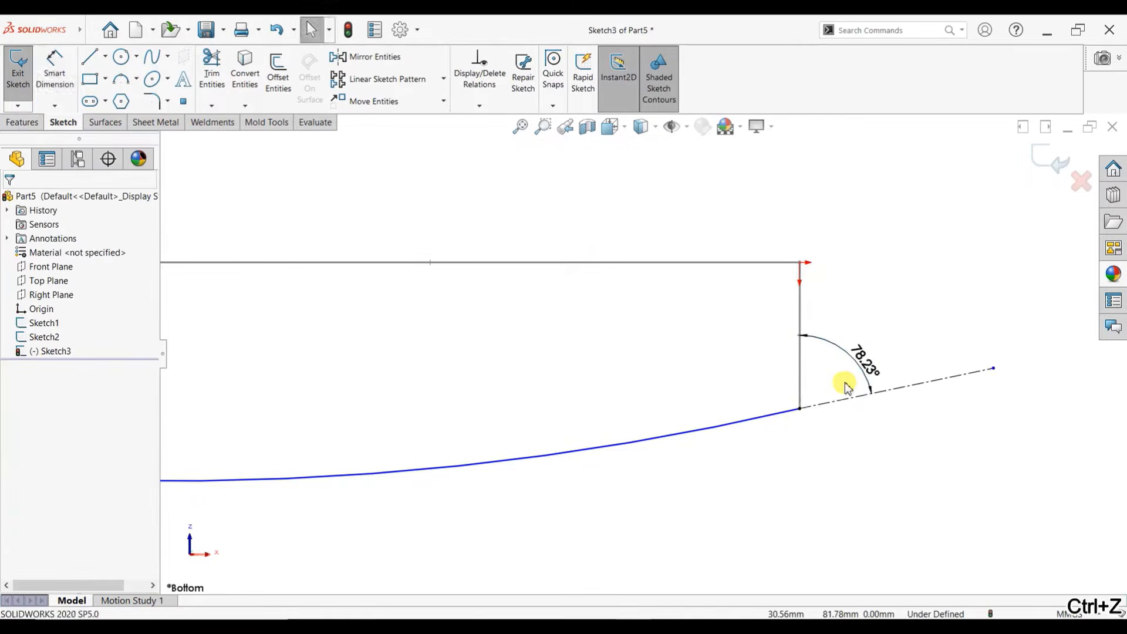
key(ctrl+z)
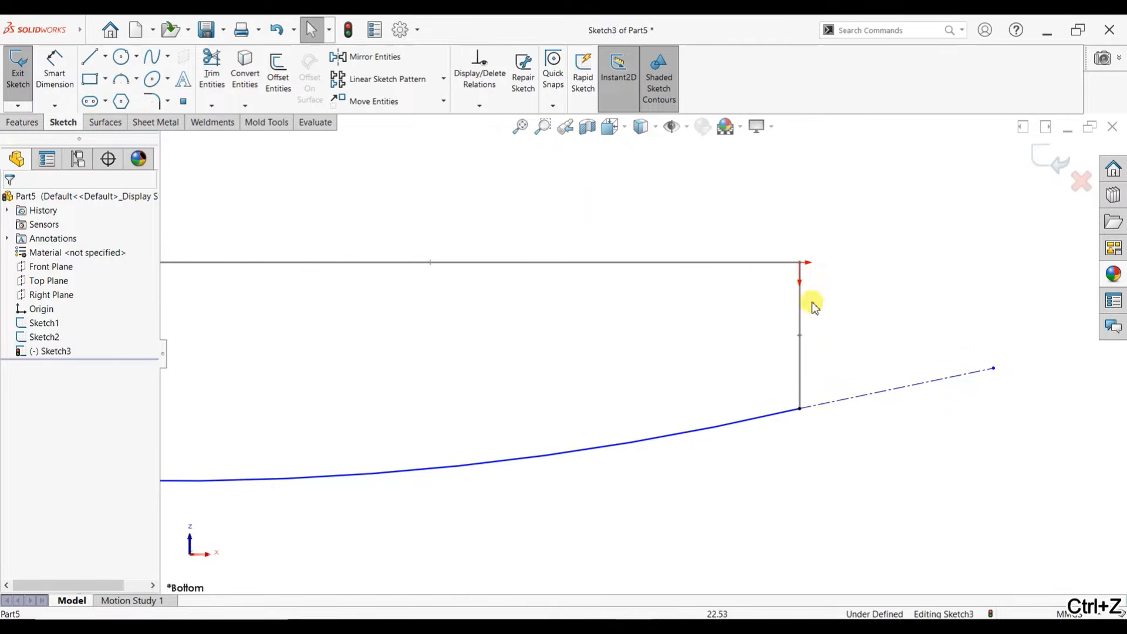
Dimension the angle between the horizontal outline edge and the construction line to 10°.
click(764, 265)
click(55, 68)
click(737, 263)
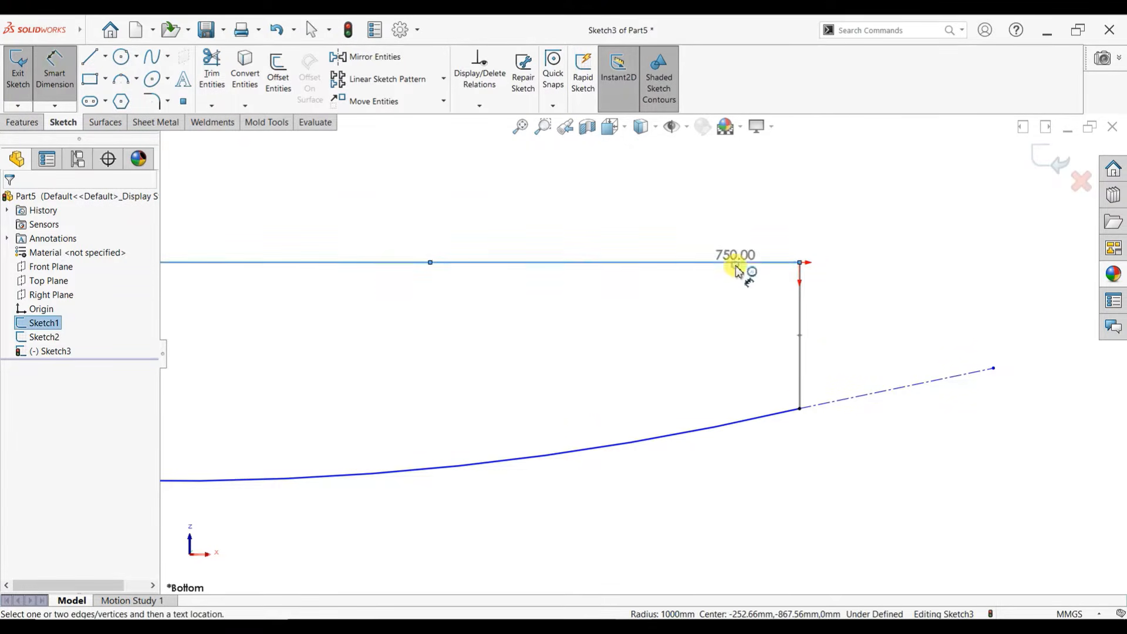
click(875, 393)
click(884, 358)
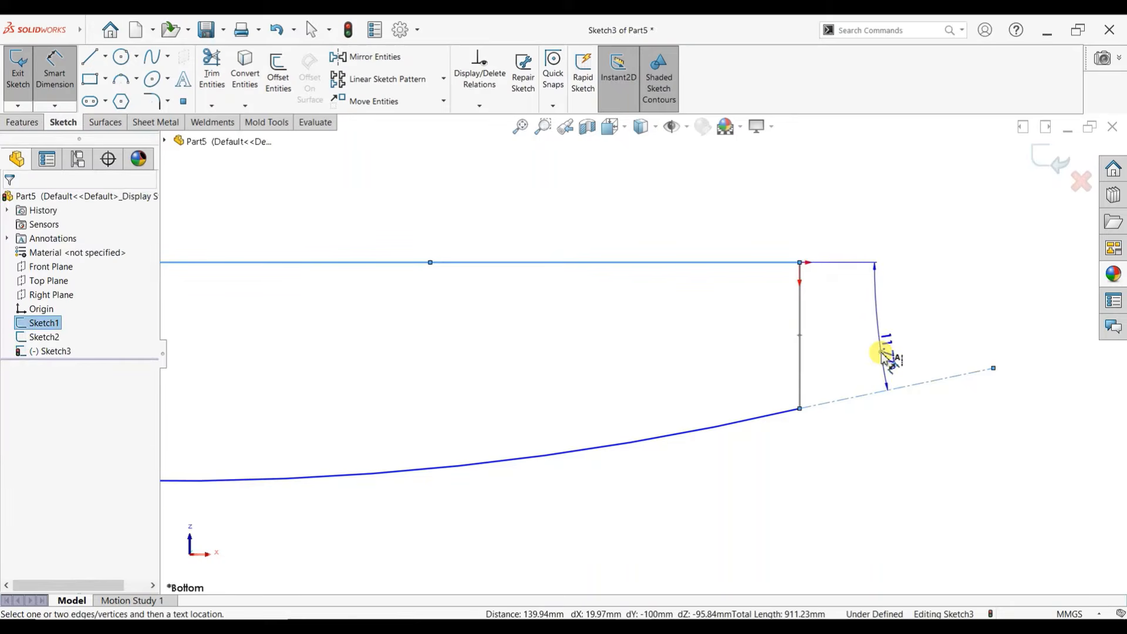
text(10)
key(Return)
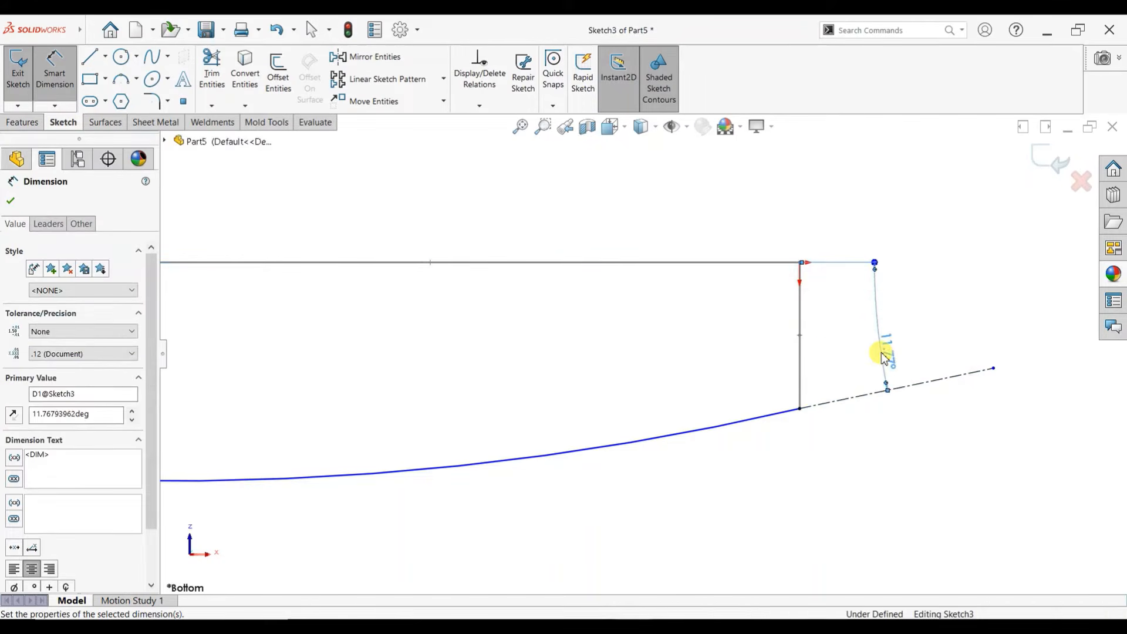
scroll(646, 351, up, 3)
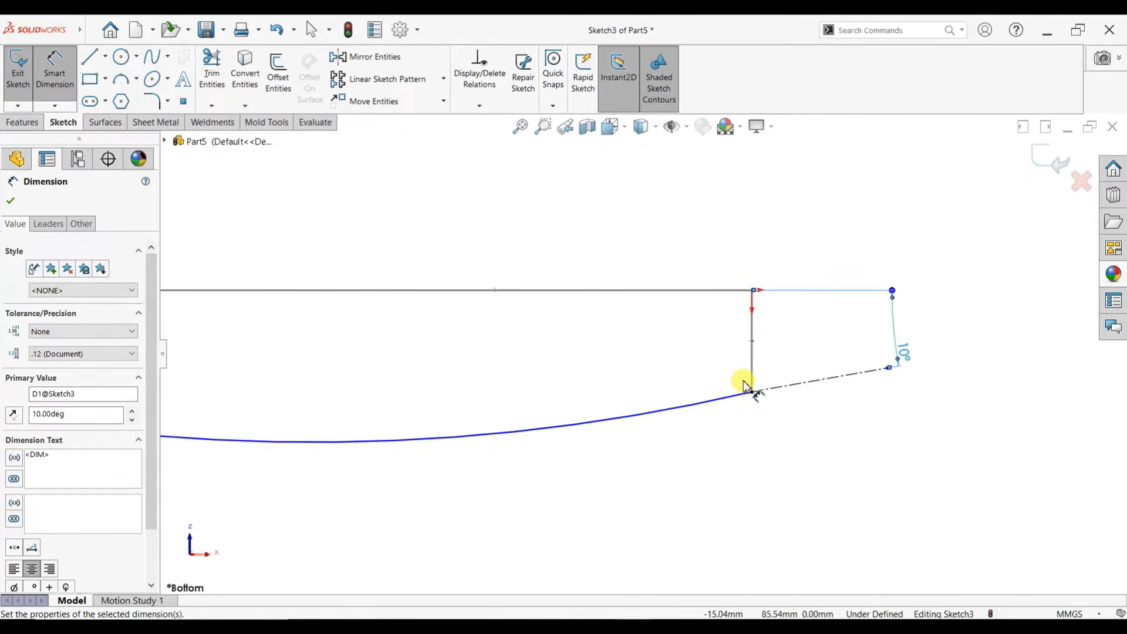
Add a tangent relation between the 10° construction line and the large keel arc.
click(767, 391)
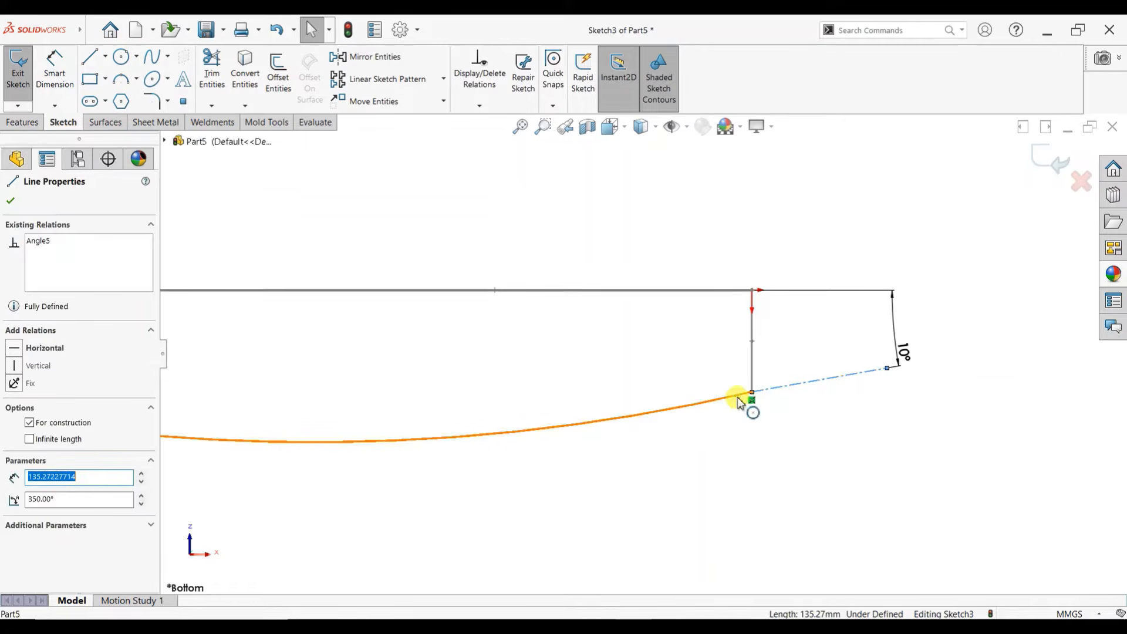
ctrl+click(695, 418)
click(14, 407)
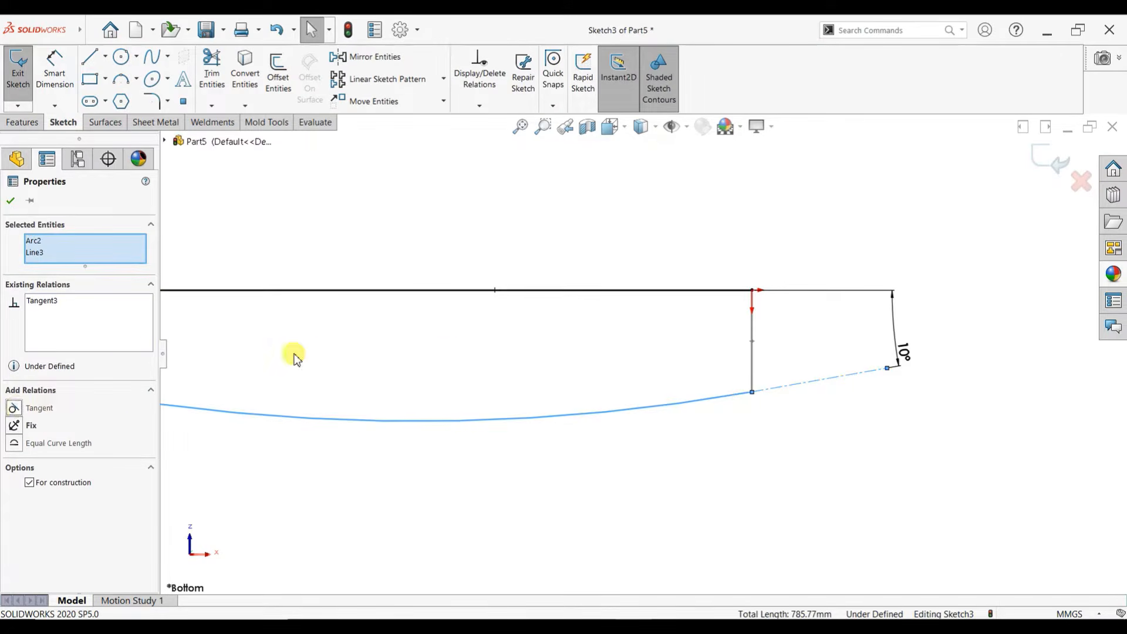
scroll(447, 351, up, 4)
scroll(371, 277, down, 2)
click(9, 201)
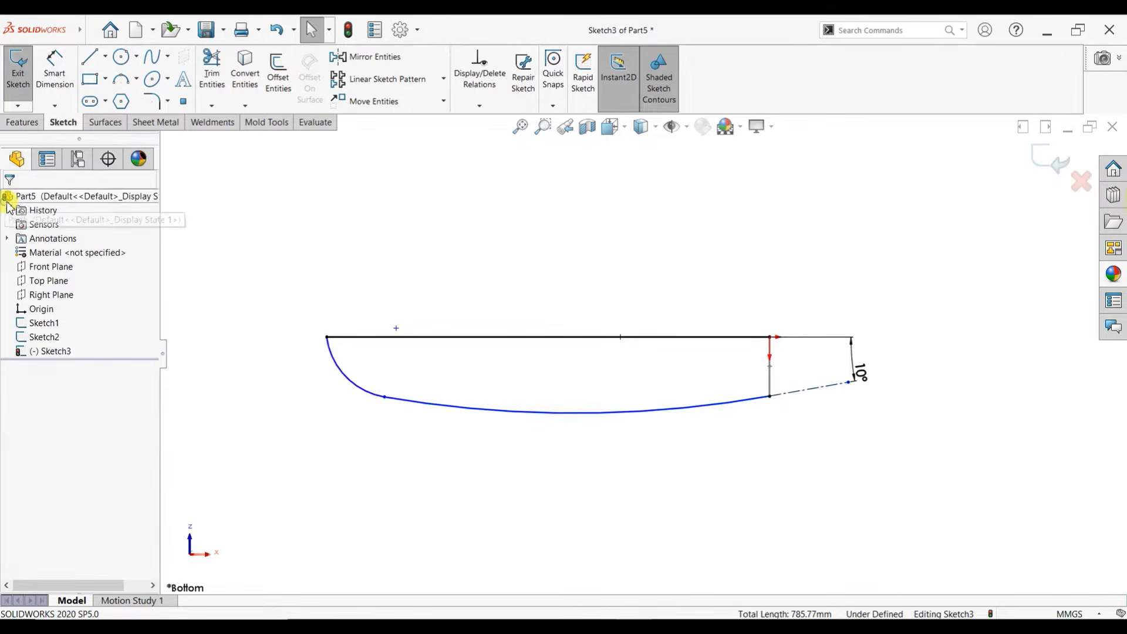
Dimension the small arc at the pointed end of the keel curve to a radius of 250 mm.
click(54, 73)
click(305, 403)
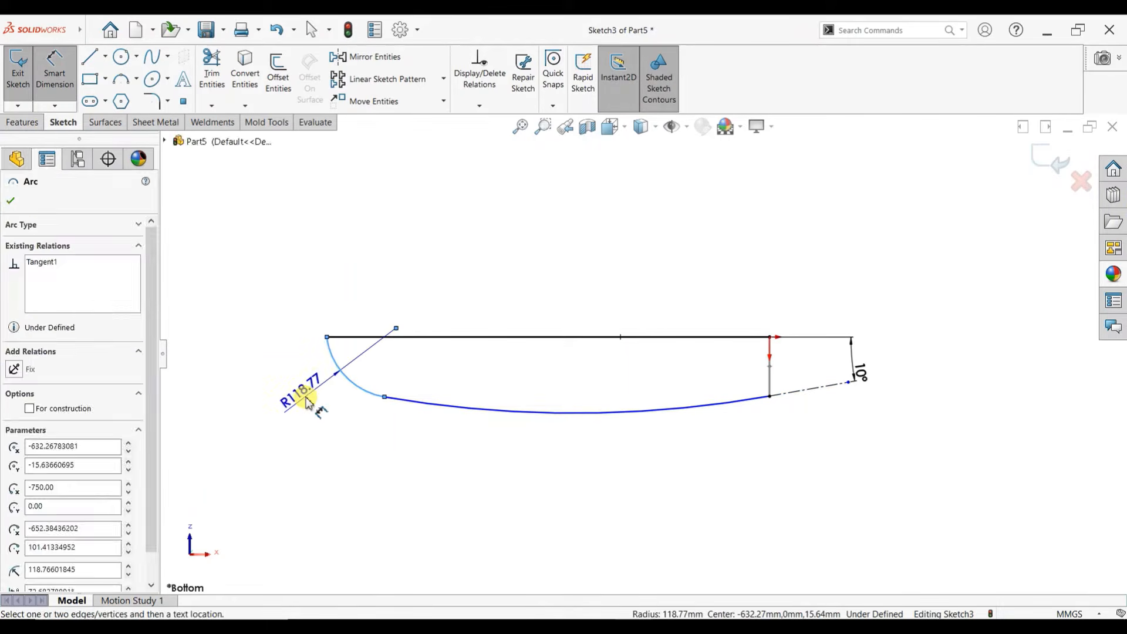
click(306, 403)
text(250)
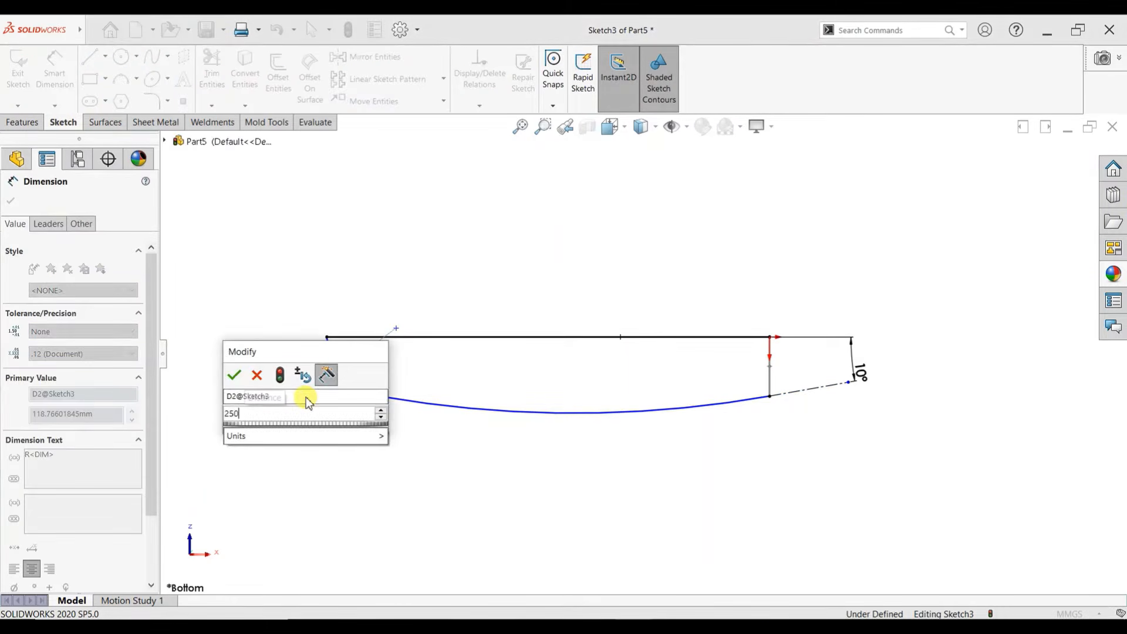
key(Return)
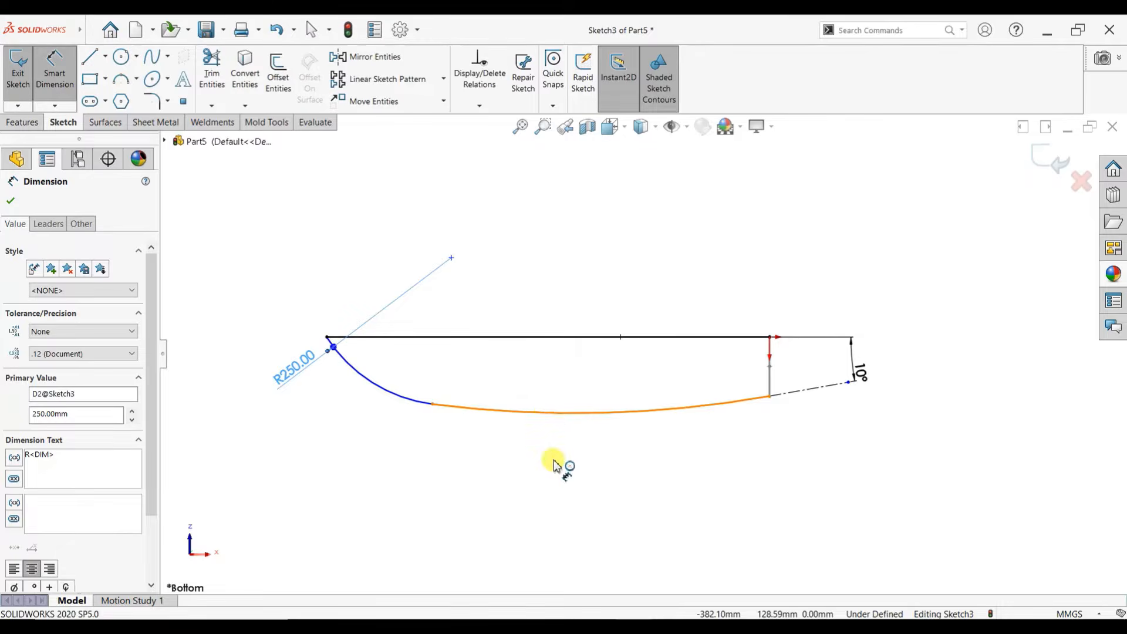
Dimension the large keel arc to a radius of 2500 mm and exit the sketch.
click(554, 466)
click(621, 495)
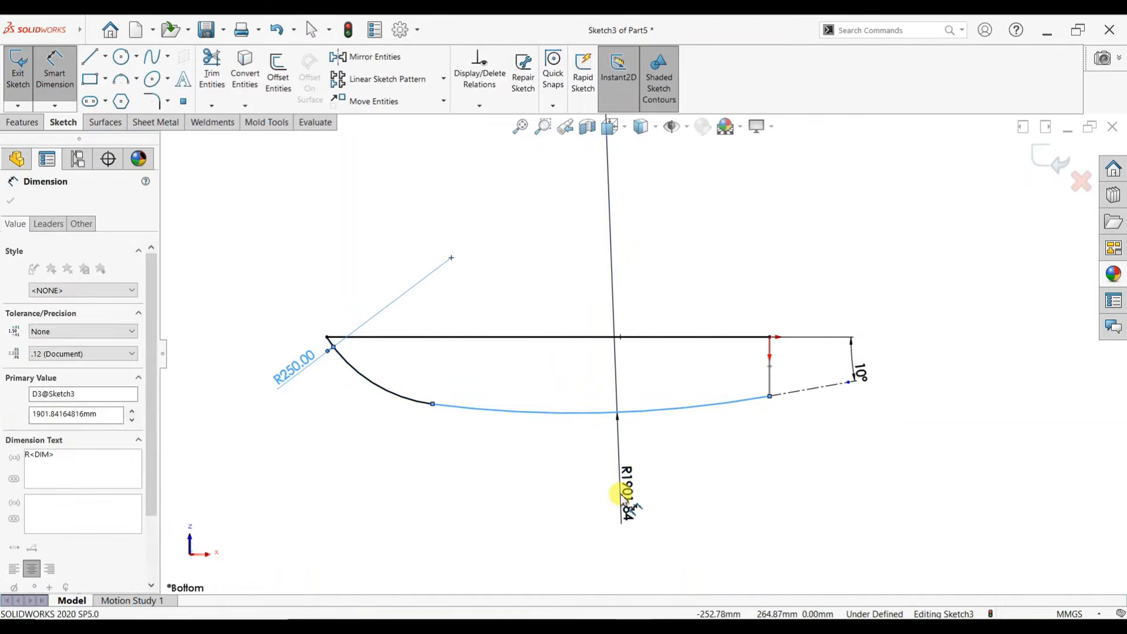
text(2500)
key(Return)
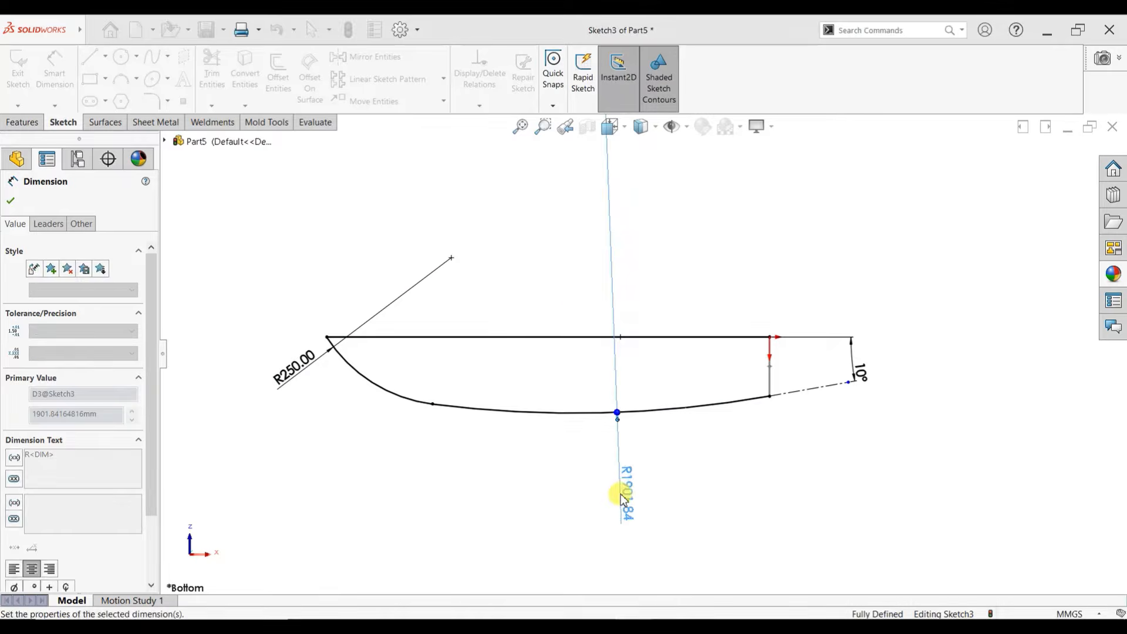
scroll(545, 260, down, 1)
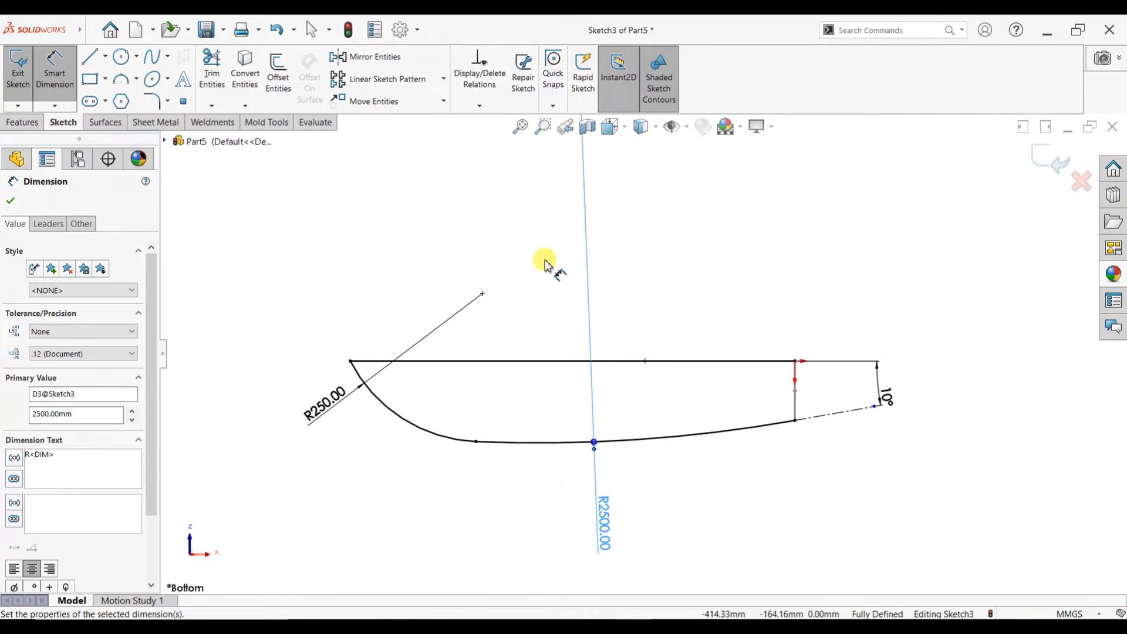
click(11, 200)
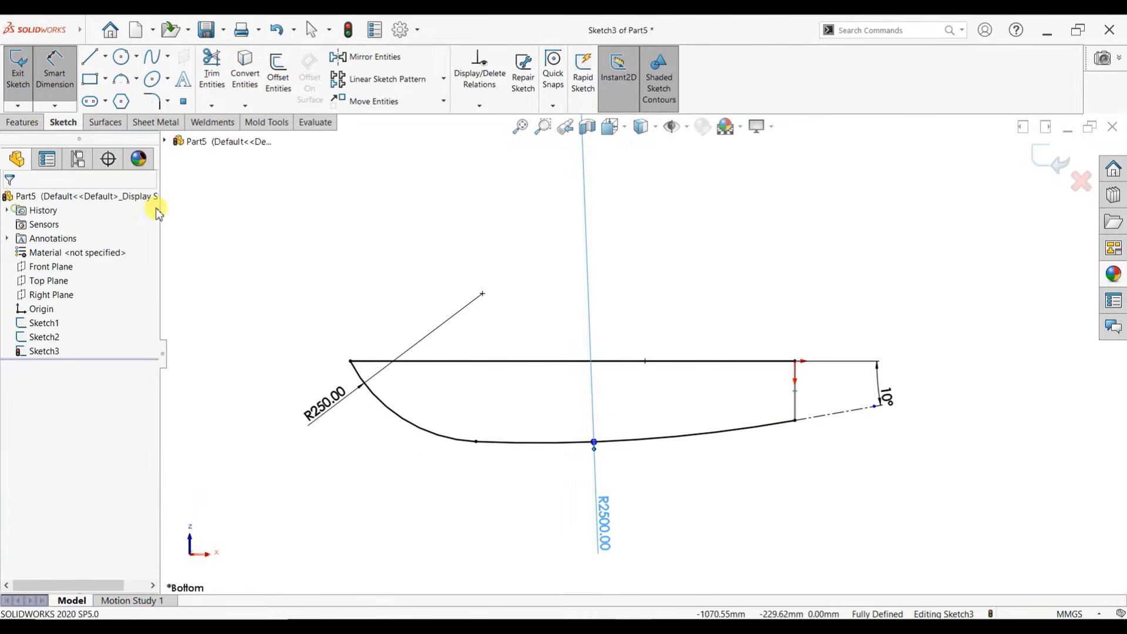
click(1044, 160)
Examine how the outline, end profile and keel curve fit together from several 3D viewing angles.
click(815, 314)
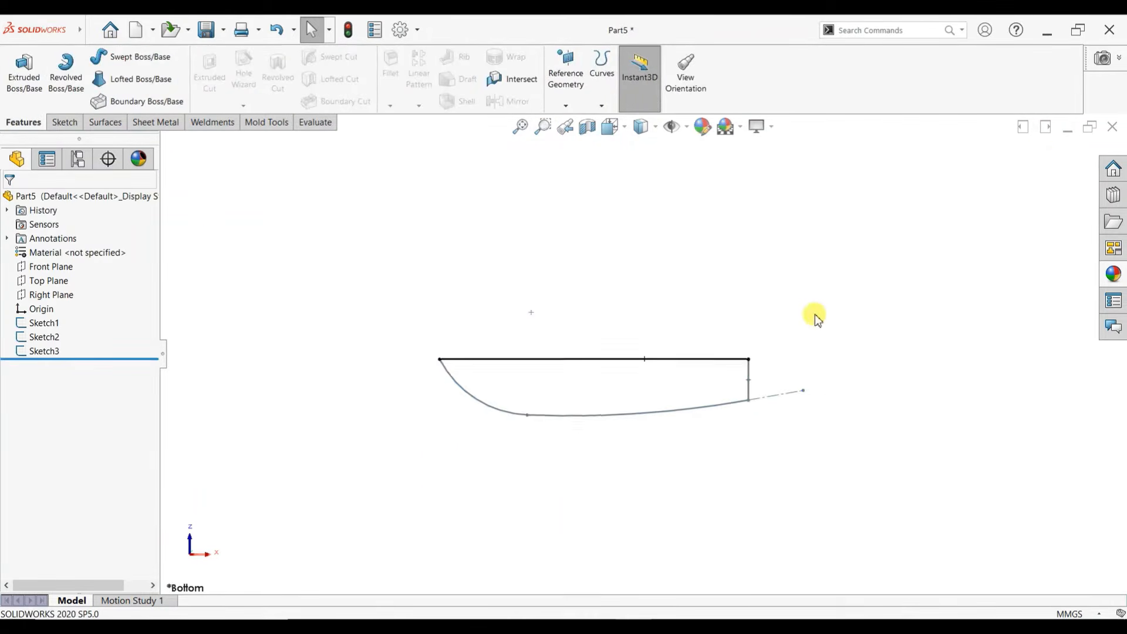
mouse_move(815, 314)
middle_down()
mouse_move(772, 372)
mouse_move(805, 349)
mouse_move(776, 406)
middle_up()
key(space)
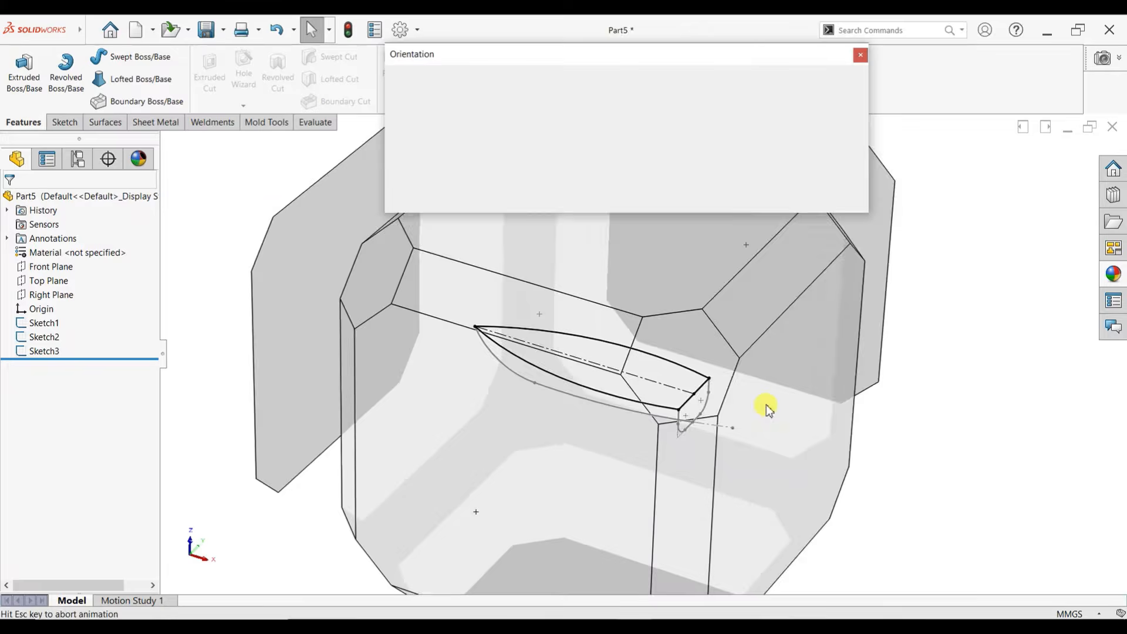
click(523, 404)
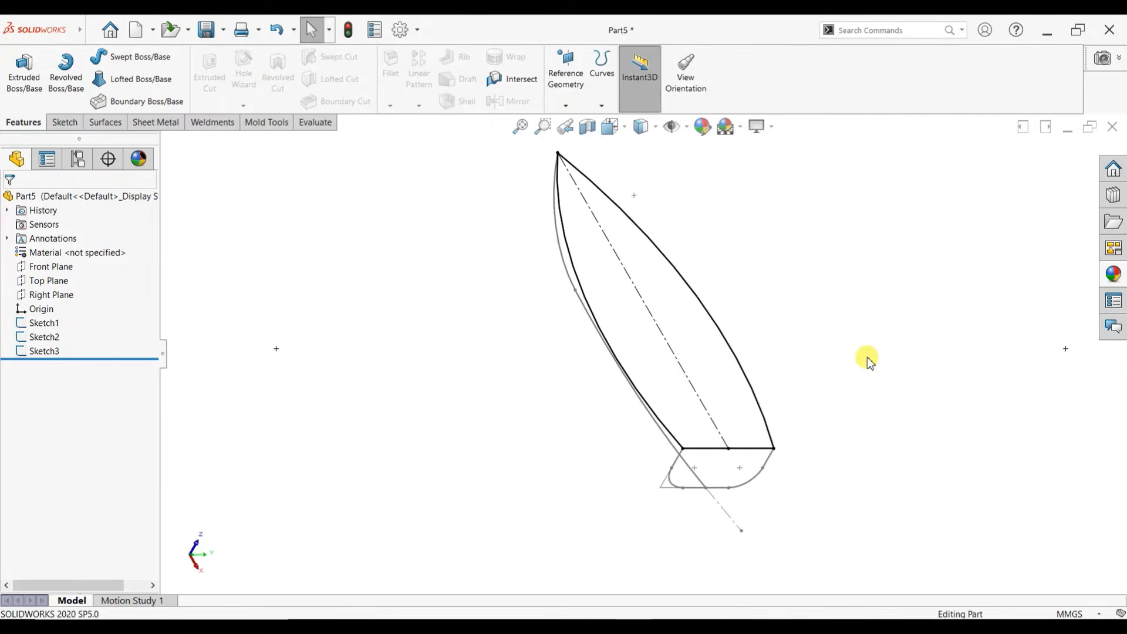
mouse_move(869, 359)
middle_down()
mouse_move(823, 324)
mouse_move(836, 199)
mouse_move(878, 327)
mouse_move(922, 288)
mouse_move(869, 284)
mouse_move(883, 317)
mouse_move(888, 297)
middle_up()
scroll(904, 364, down, 2)
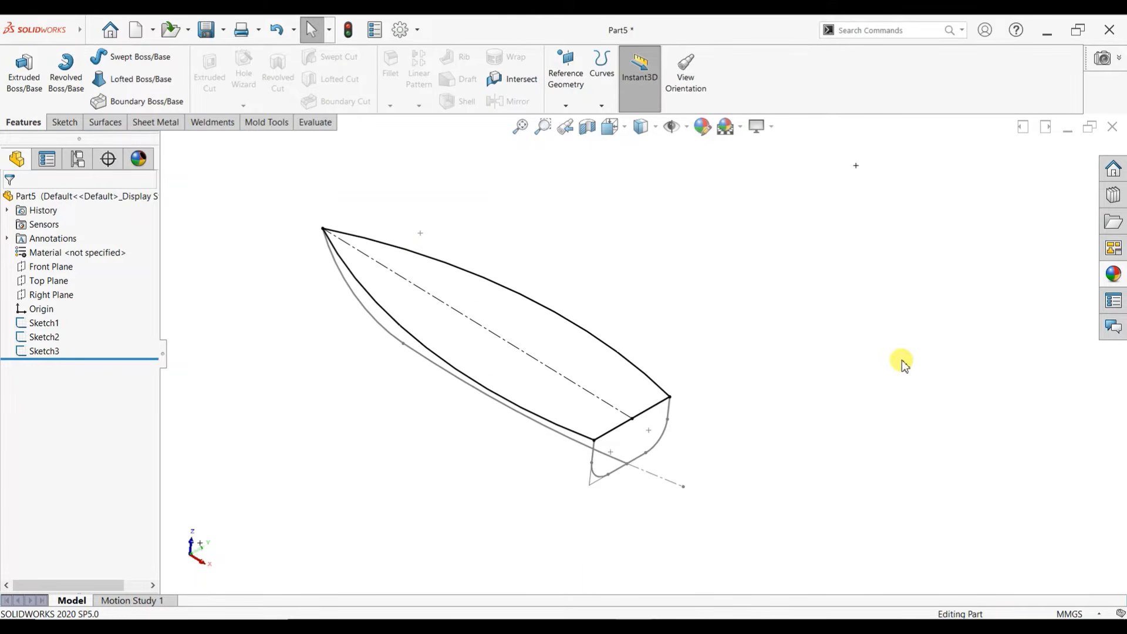
mouse_move(722, 333)
middle_down()
mouse_move(755, 369)
mouse_move(763, 340)
middle_up()
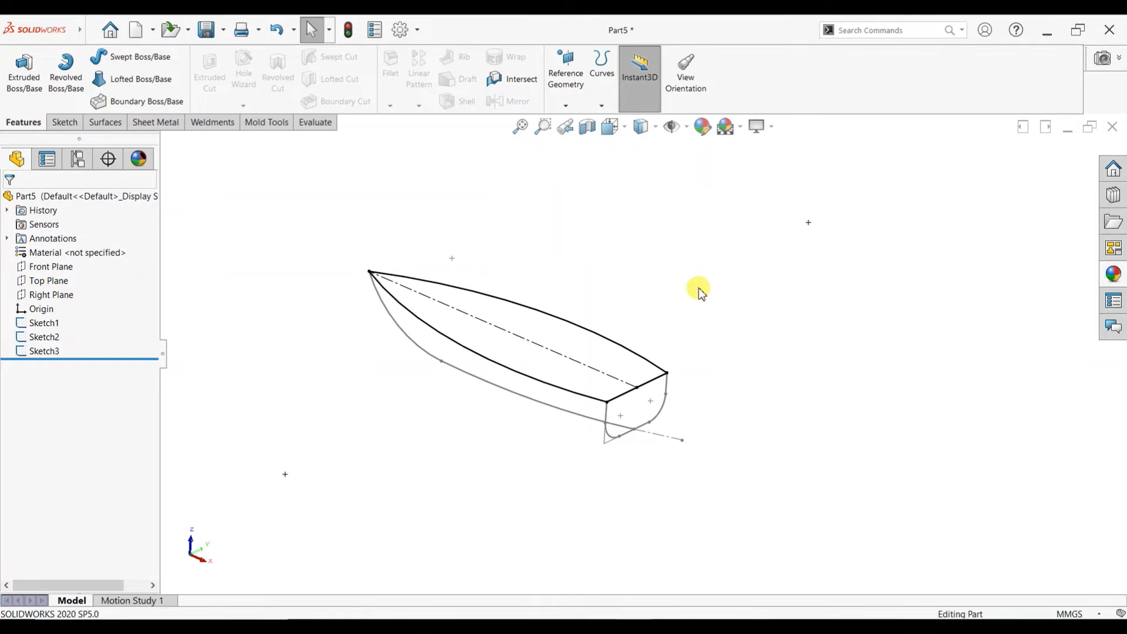
Start a lofted surface, try the whole outline sketch as its first profile, and clear that selection.
click(104, 123)
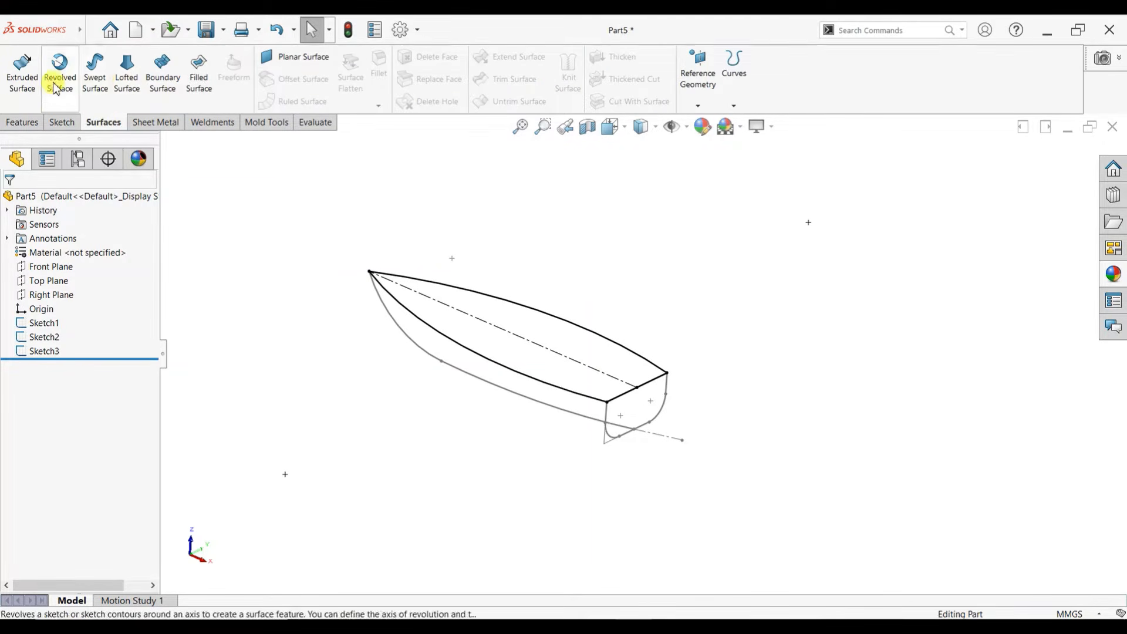
click(126, 80)
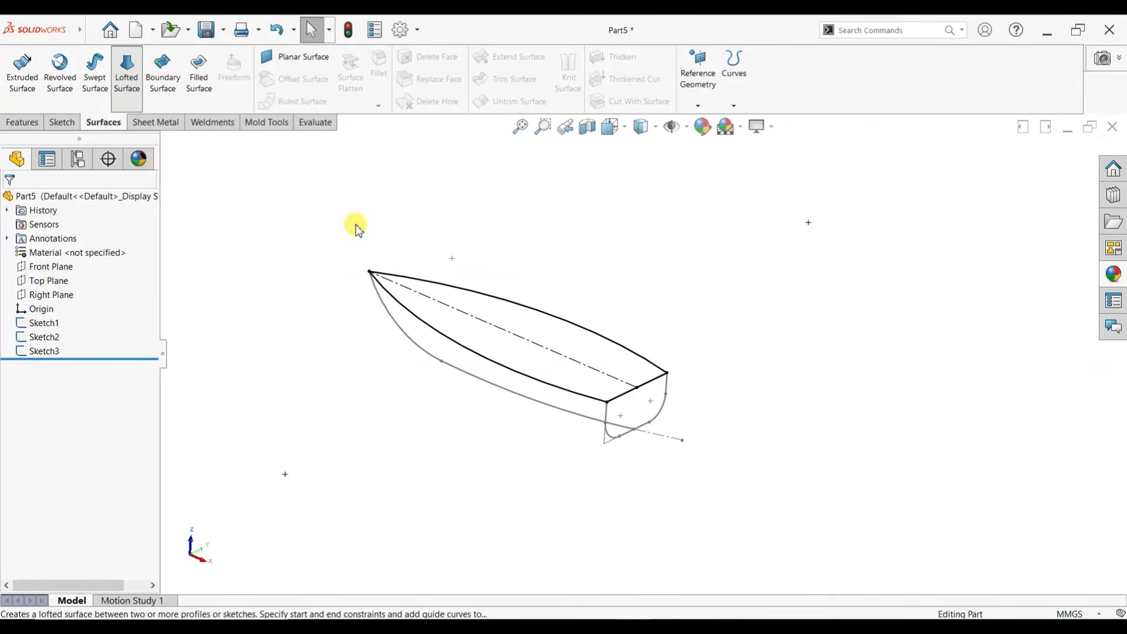
scroll(415, 323, down, 2)
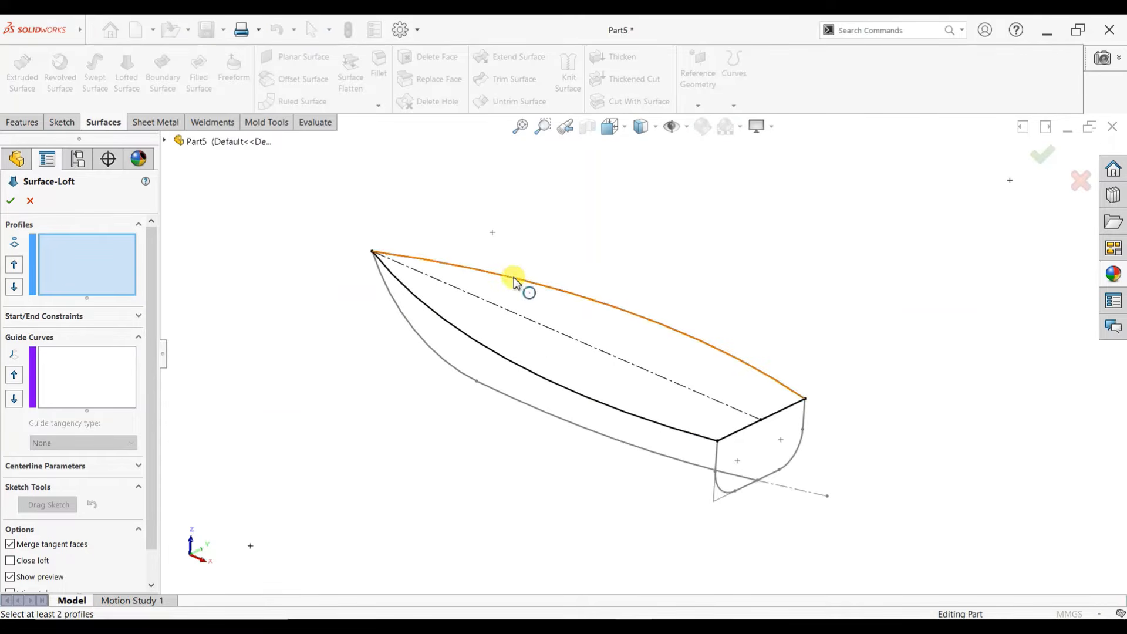
click(515, 282)
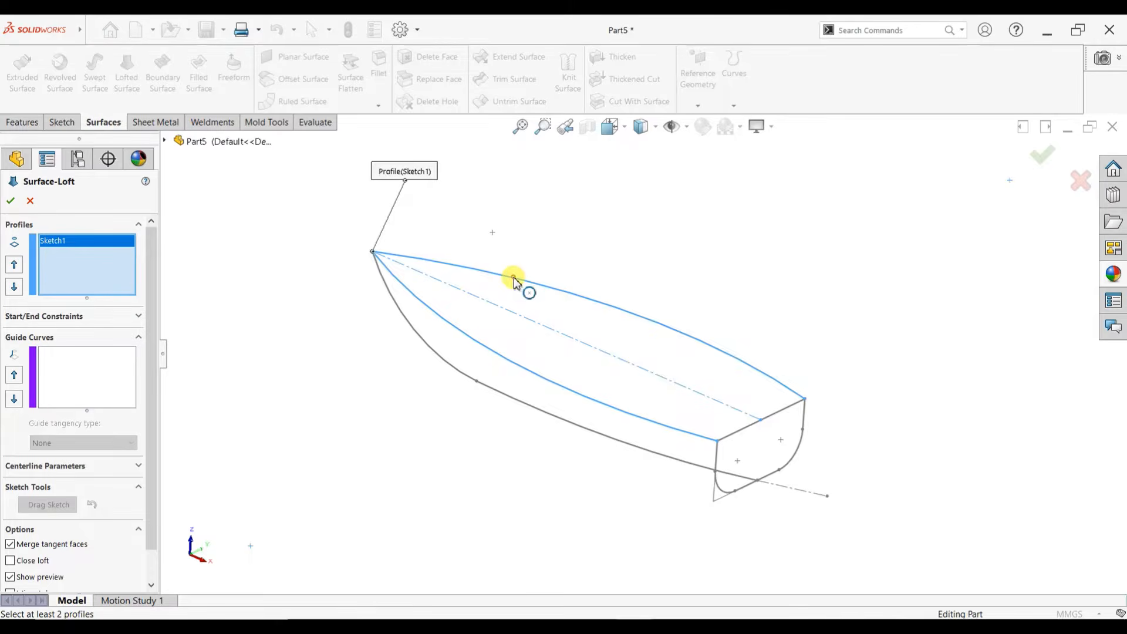
right_click(514, 282)
click(532, 315)
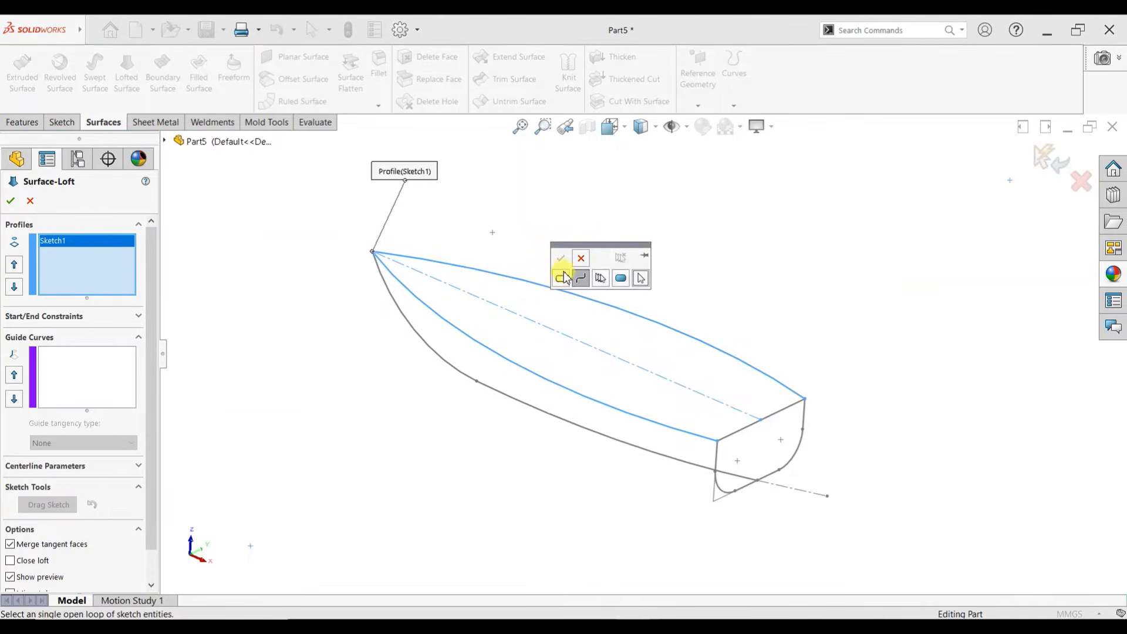
right_click(84, 250)
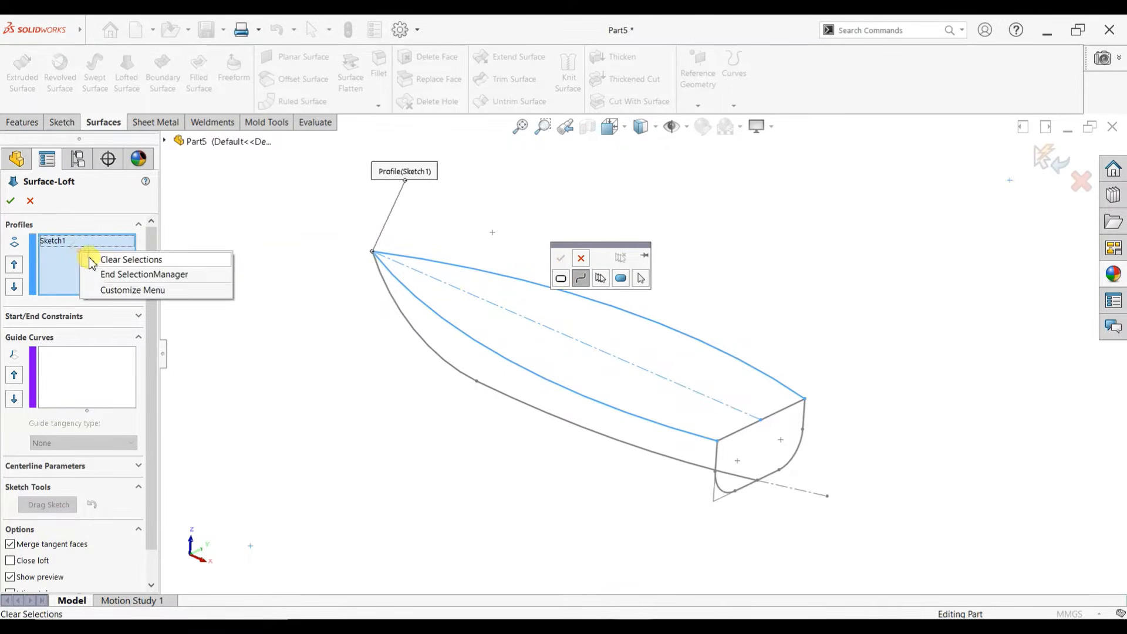
click(123, 259)
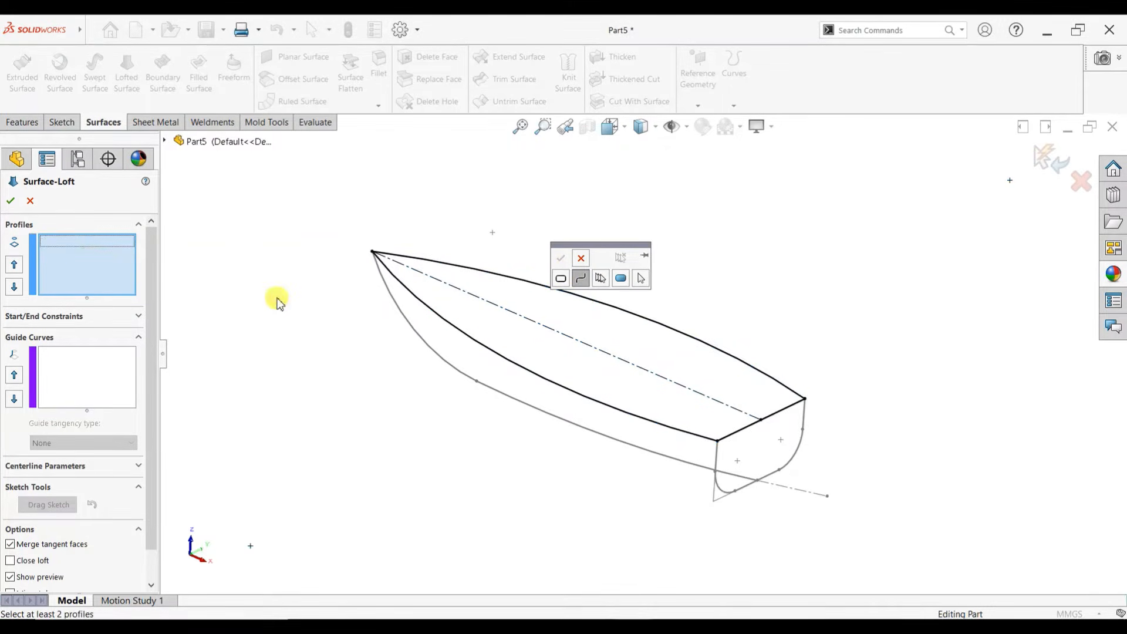
Try the keel curve as an open-loop loft profile together with the outline sketch, and clear both profiles.
click(583, 279)
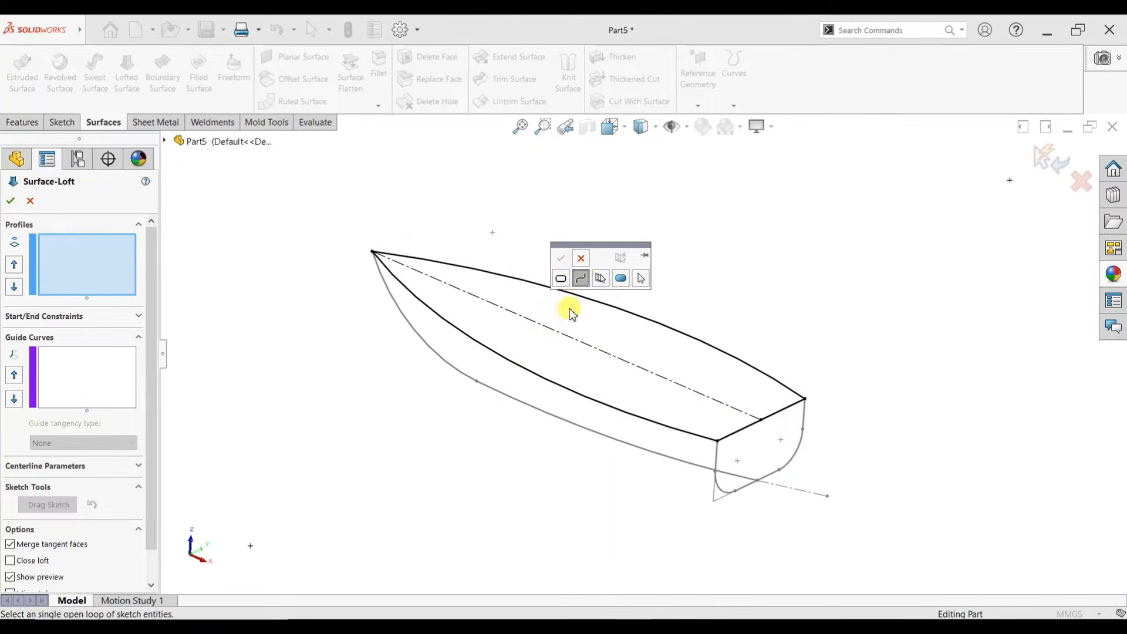
click(511, 401)
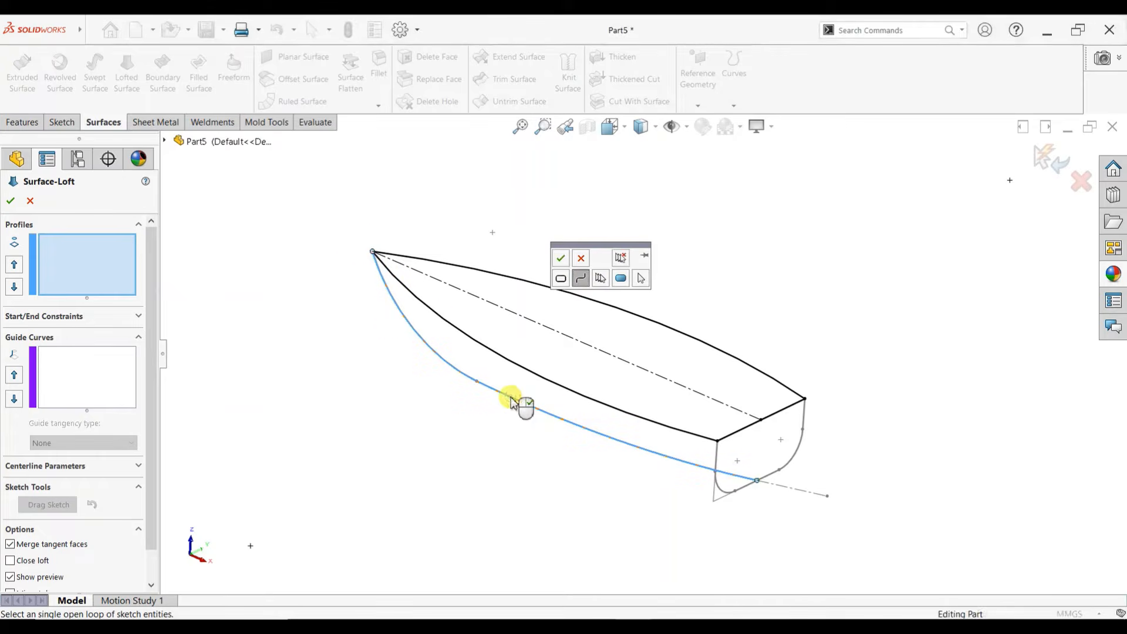
click(611, 305)
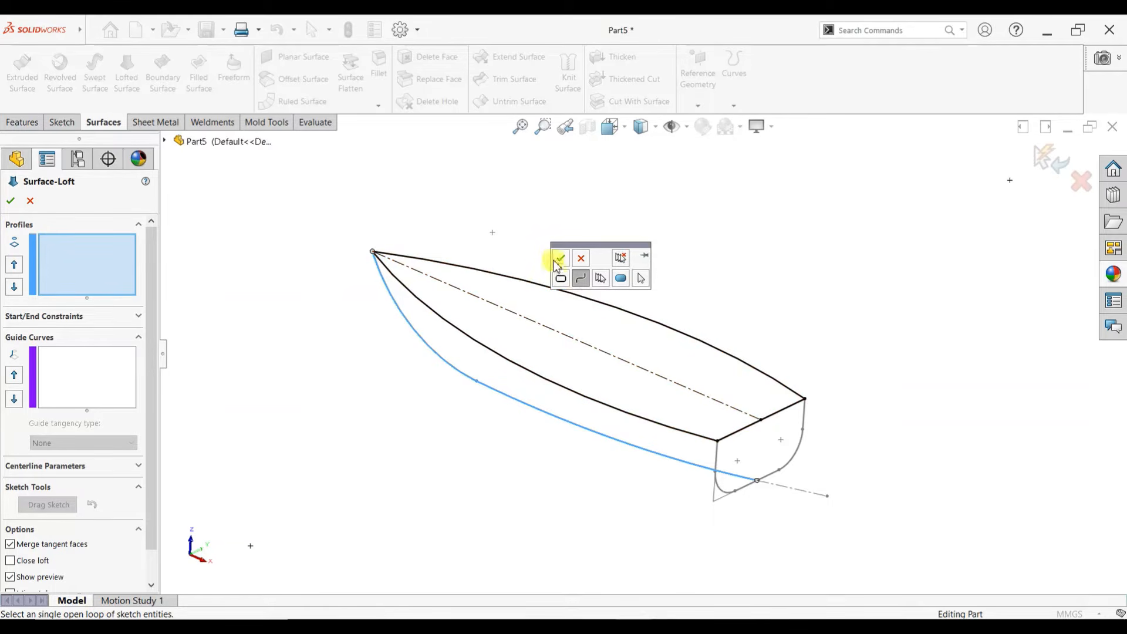
click(560, 259)
click(594, 305)
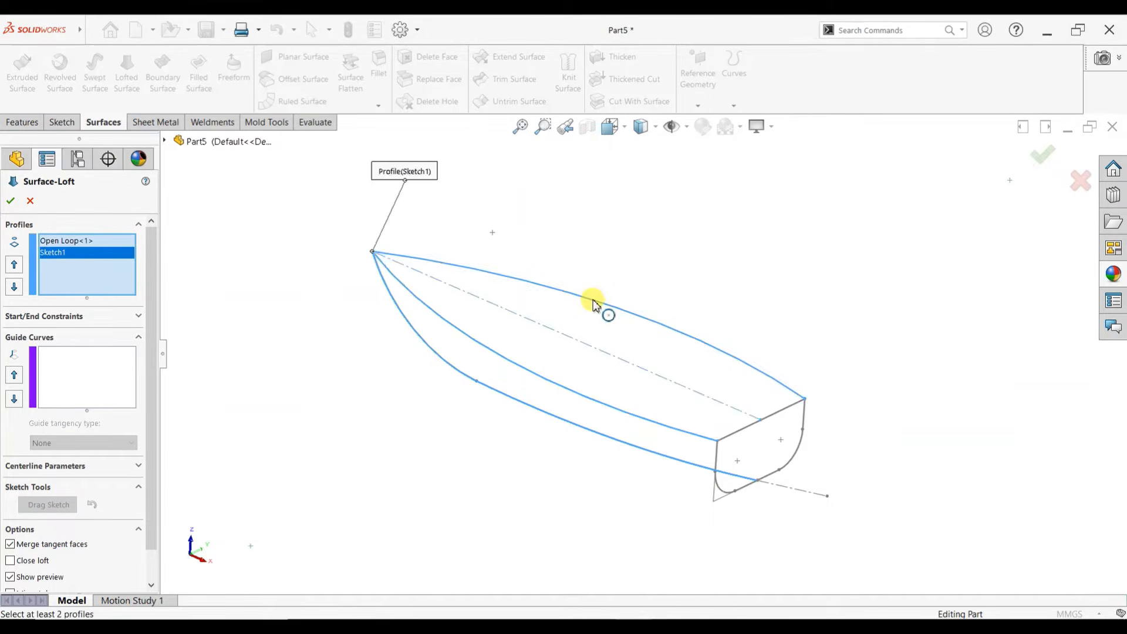
right_click(108, 264)
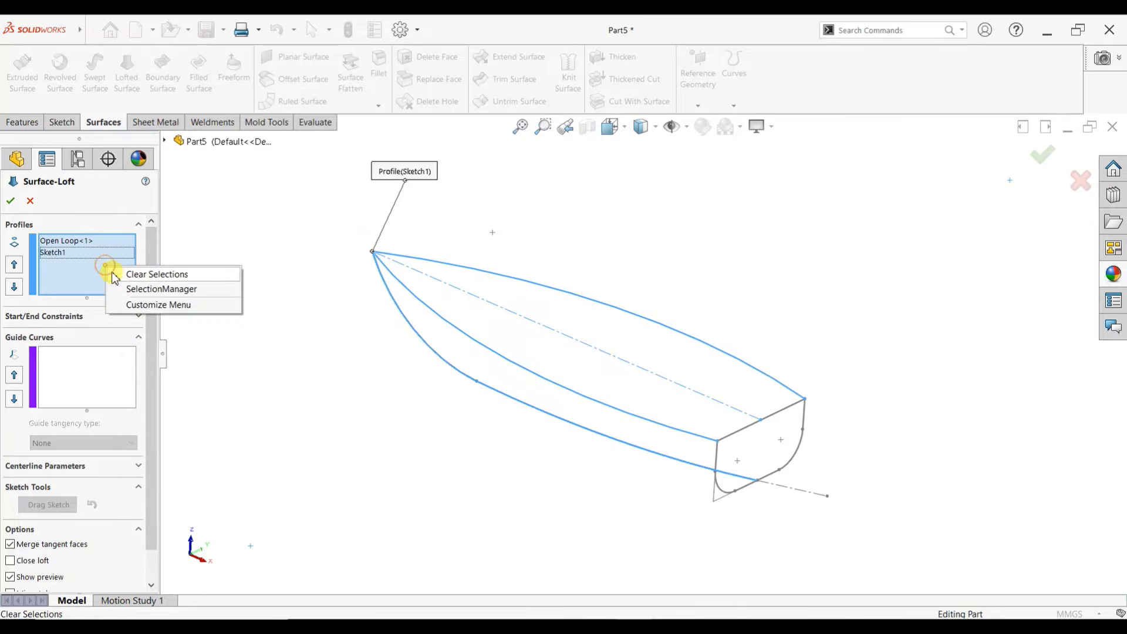
click(144, 273)
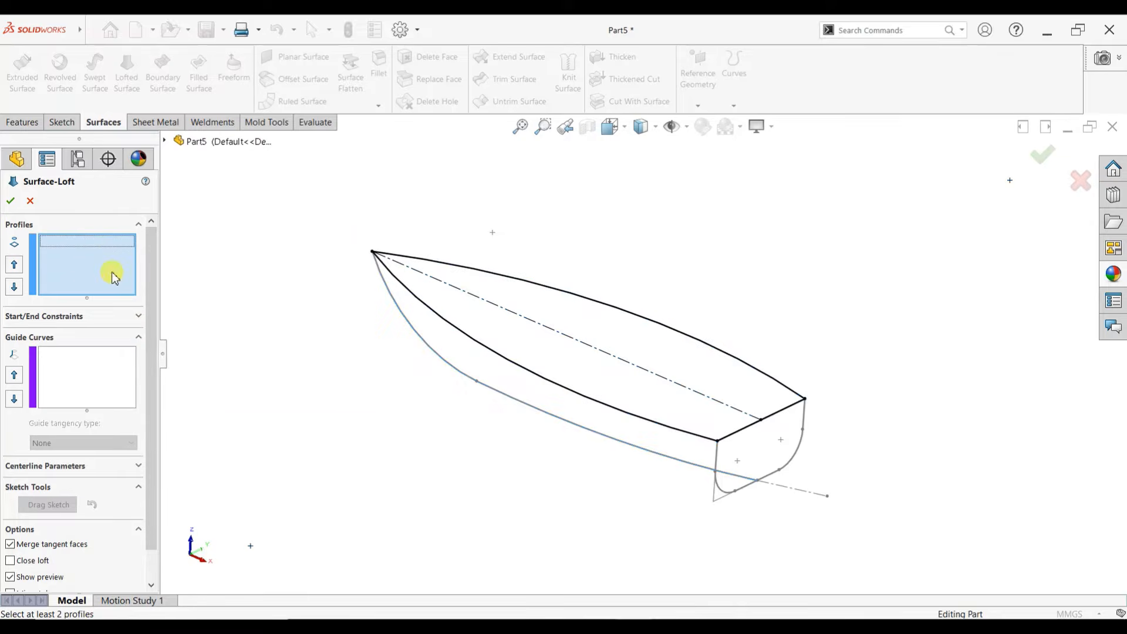
Try to loft a surface using the whole outline sketch and the keel curve sketch as profiles.
click(579, 298)
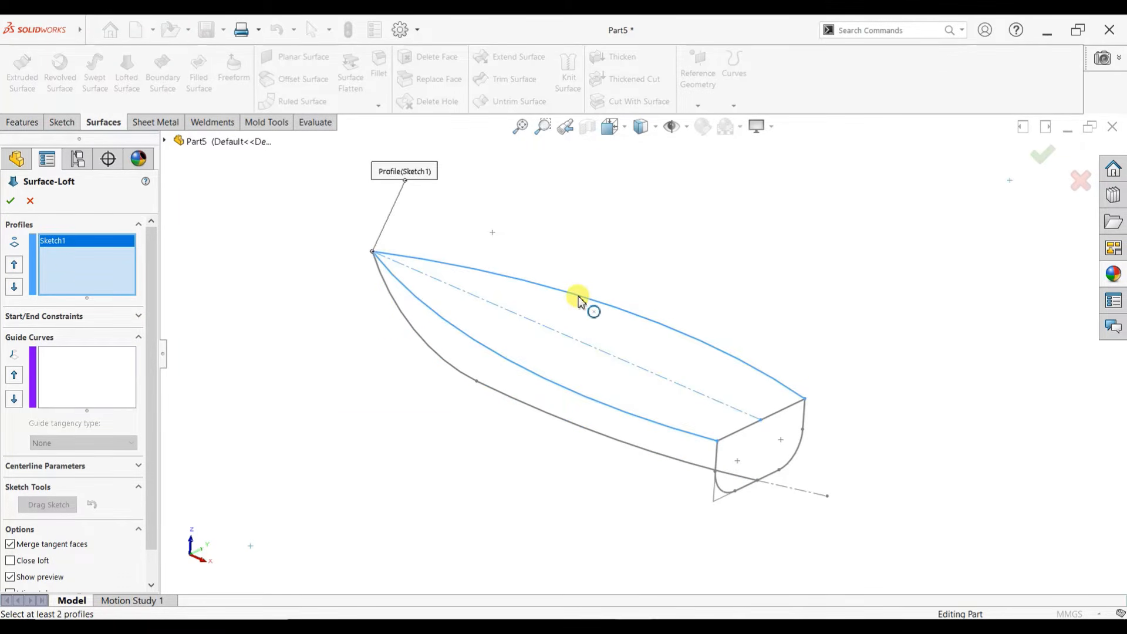
scroll(580, 301, down, 3)
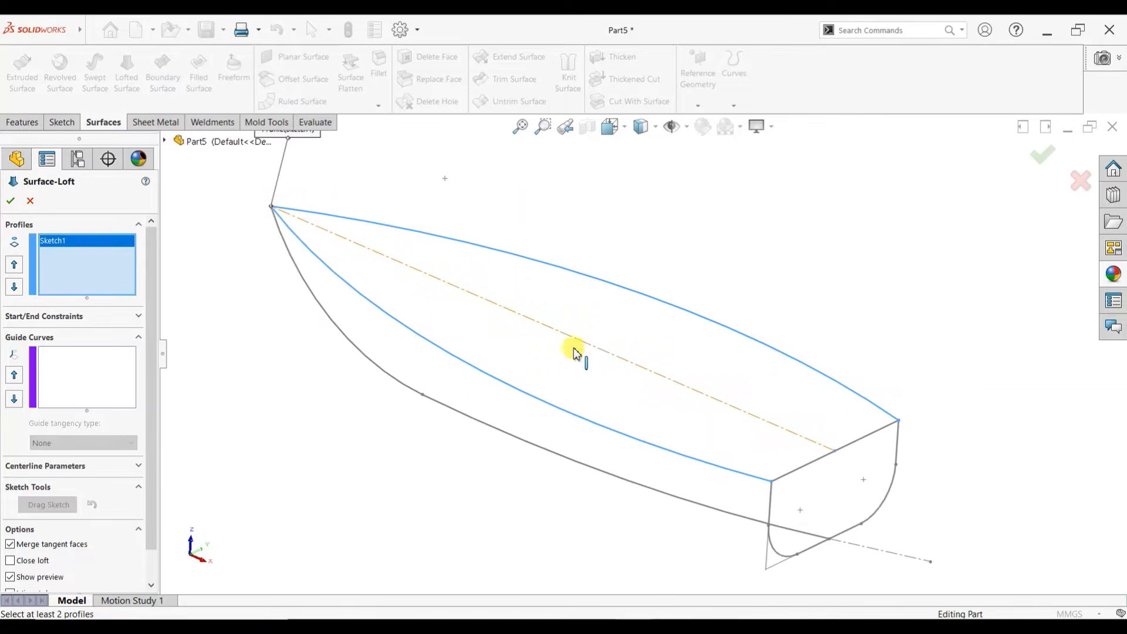
click(413, 394)
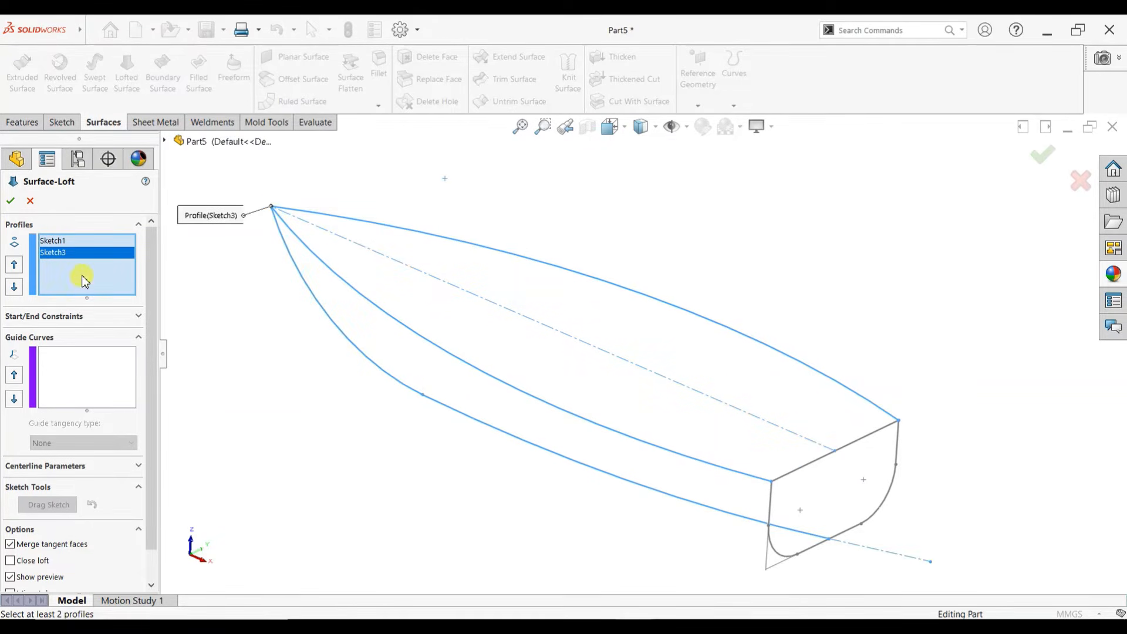
middle_drag(608, 367, 597, 401)
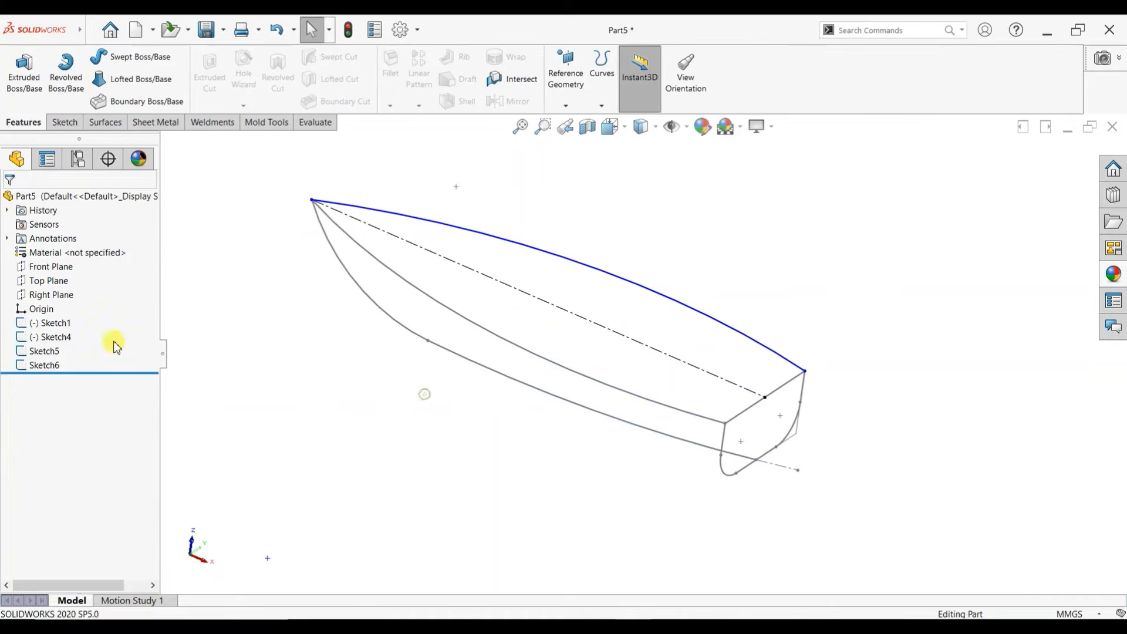
Delete the end profile sketch, Sketch5, together with the dependent keel curve sketch, Sketch6.
click(47, 352)
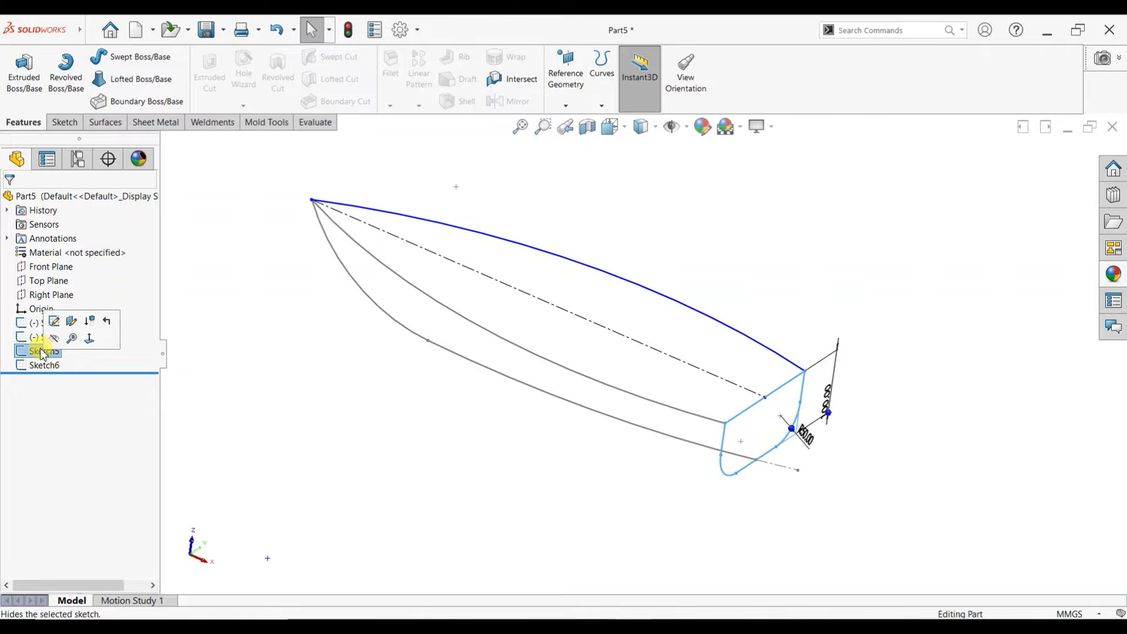
right_click(42, 354)
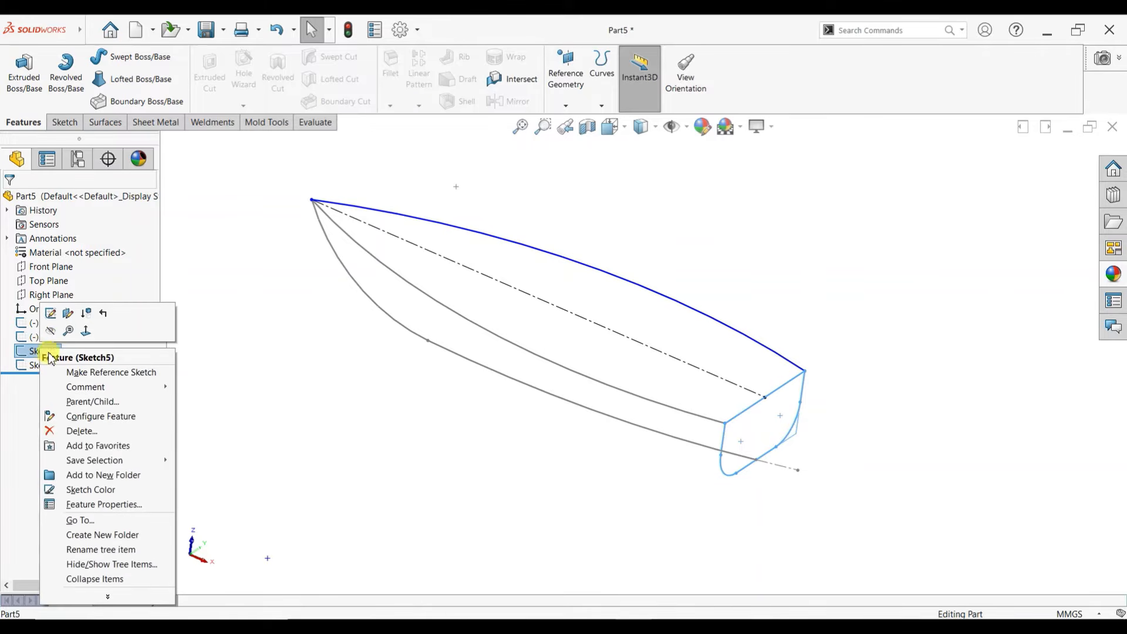
click(73, 431)
click(649, 249)
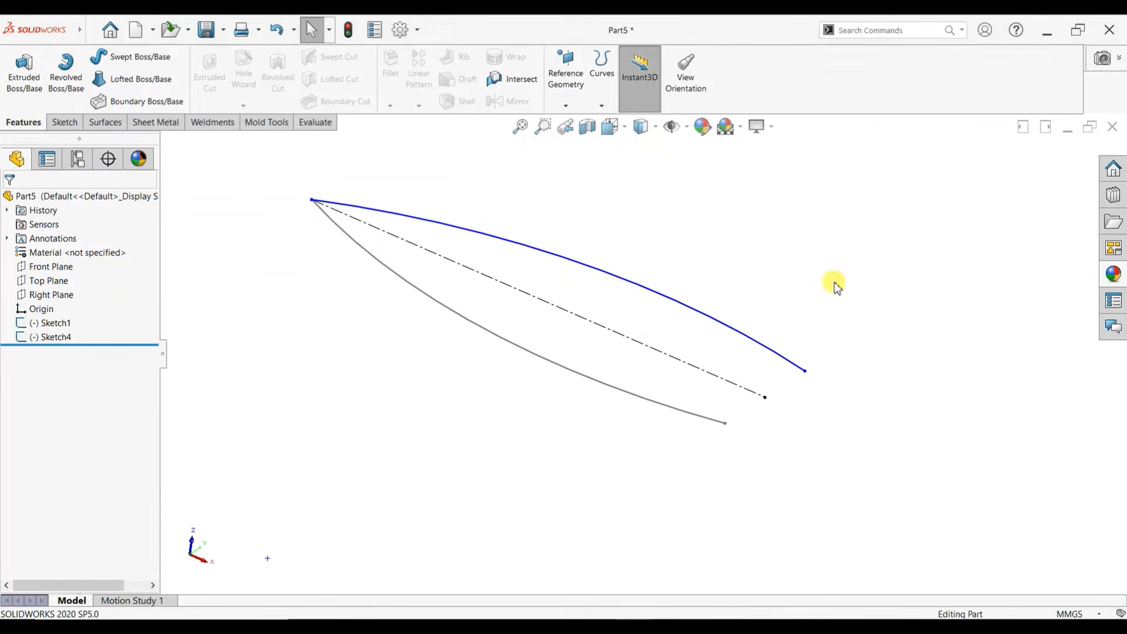
Sketch a four-point spline on the Right Plane, joining the open ends of the two side outlines through two lower points.
click(52, 294)
click(65, 280)
key(ctrl+8)
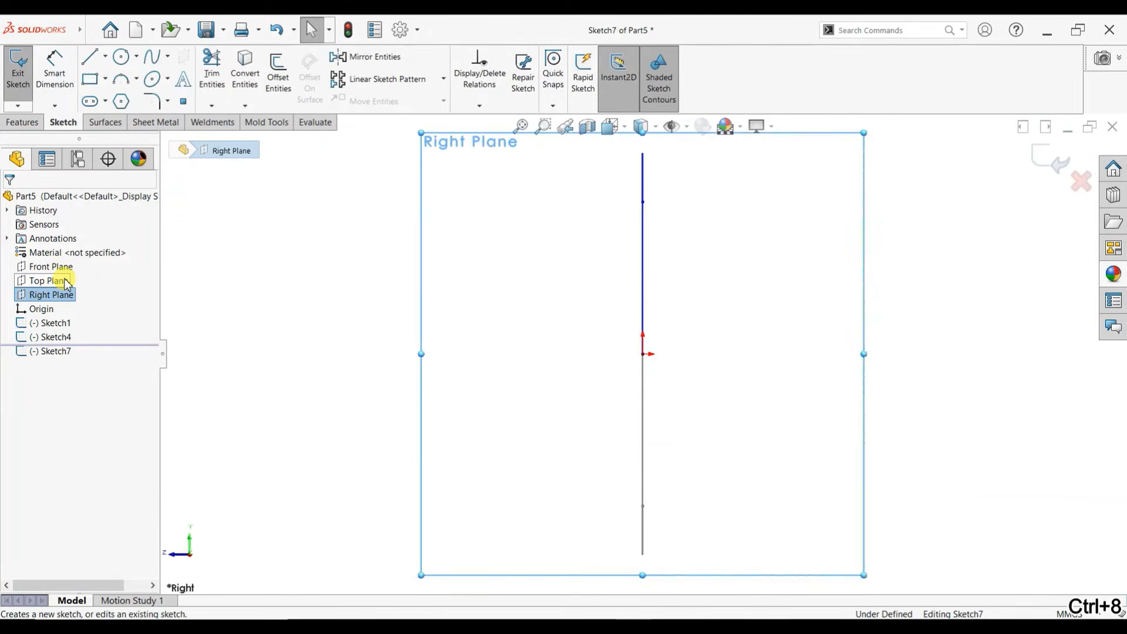
mouse_move(495, 329)
middle_down()
mouse_move(662, 334)
mouse_move(532, 244)
mouse_move(563, 284)
mouse_move(881, 441)
mouse_move(227, 213)
middle_up()
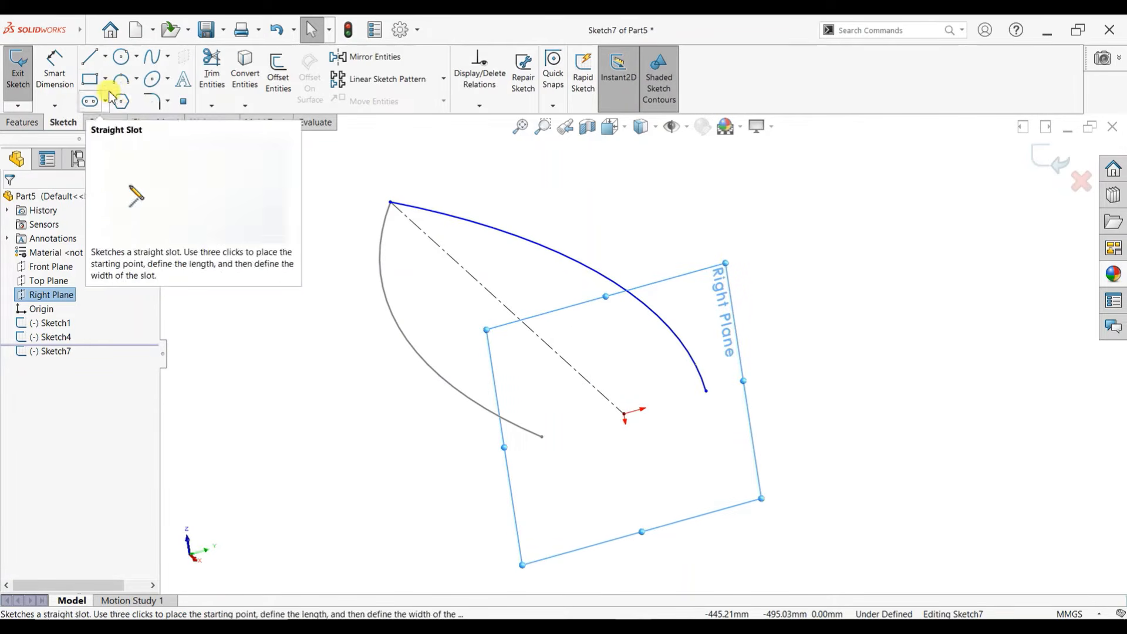
click(151, 62)
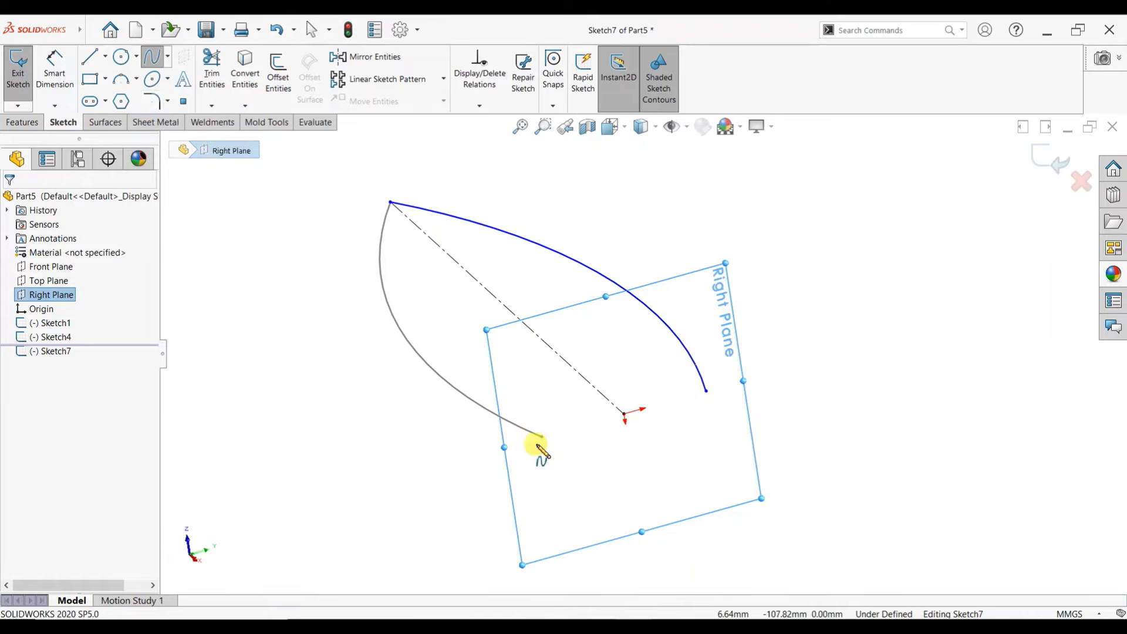
click(564, 480)
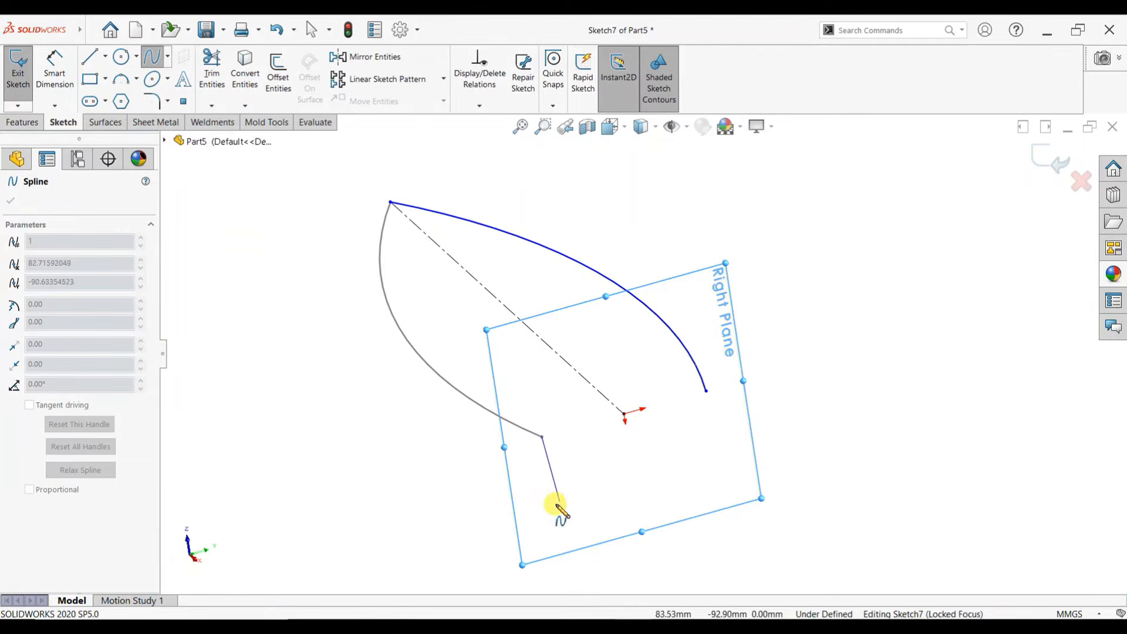
click(550, 490)
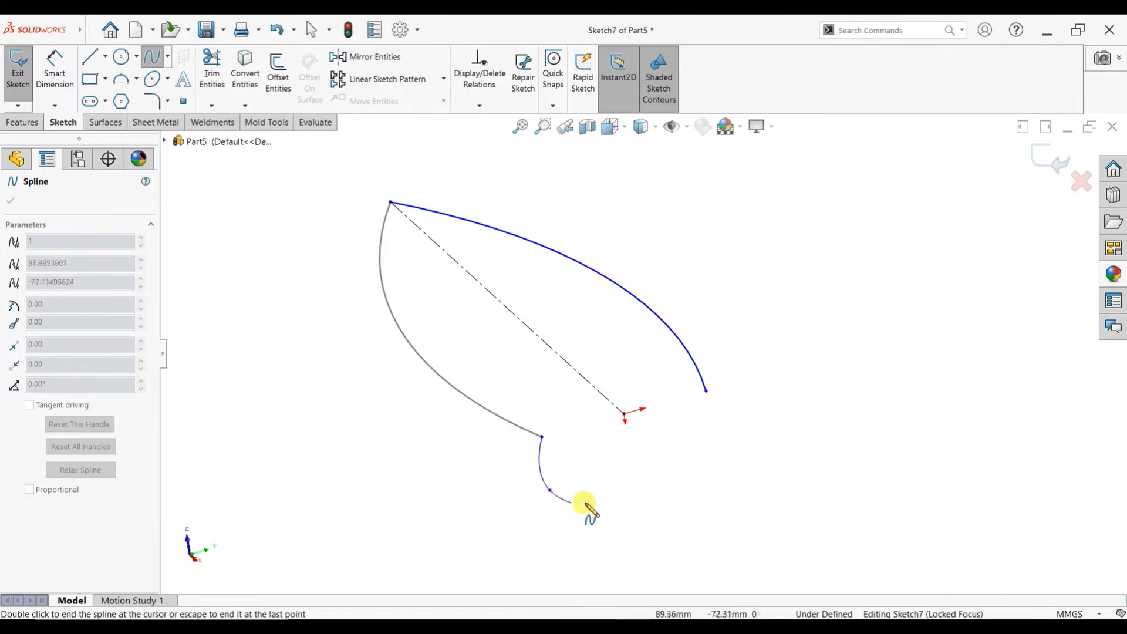
click(707, 462)
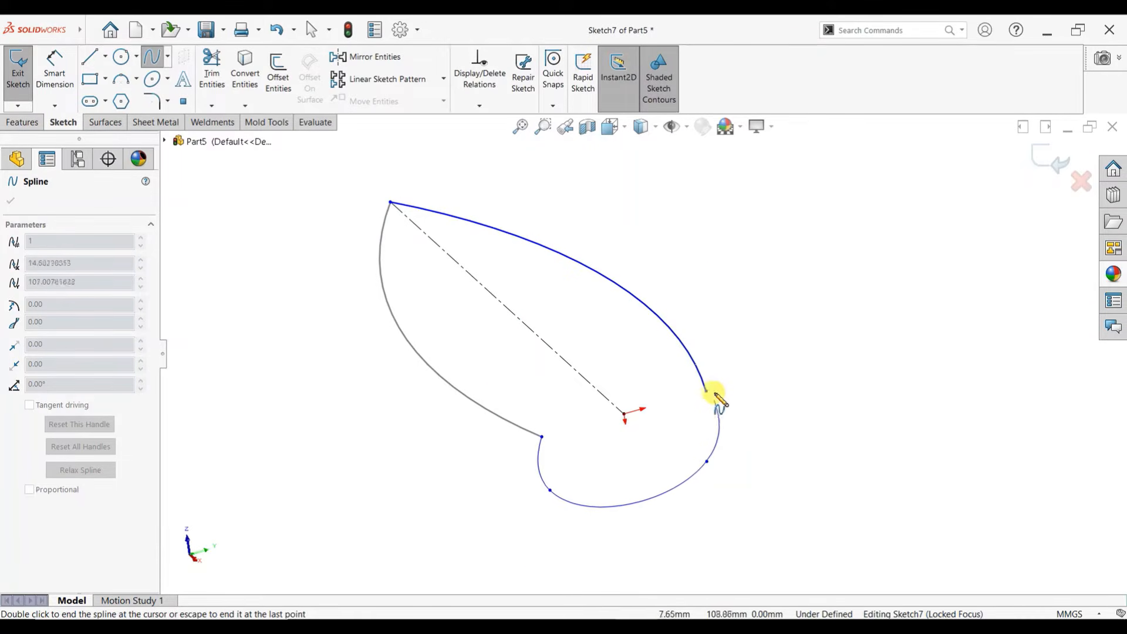
click(707, 391)
right_click(732, 344)
click(739, 352)
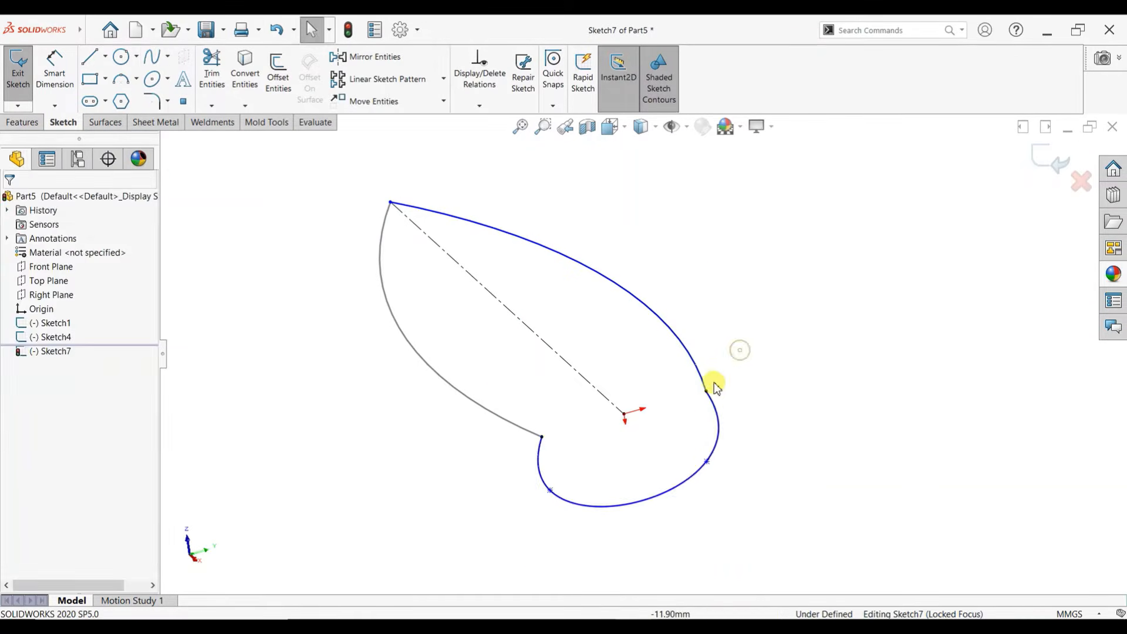
Viewing the sketch face-on, try a Vertical relation between the spline's left endpoint and the point below it, and undo it.
key(space)
click(559, 480)
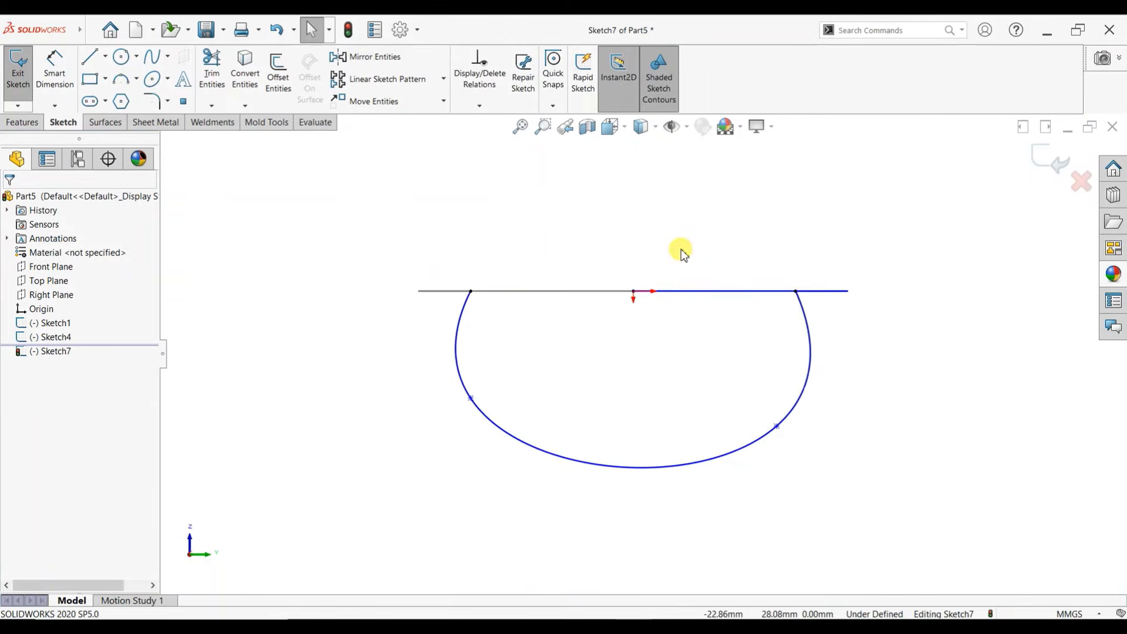
click(472, 292)
ctrl+click(471, 398)
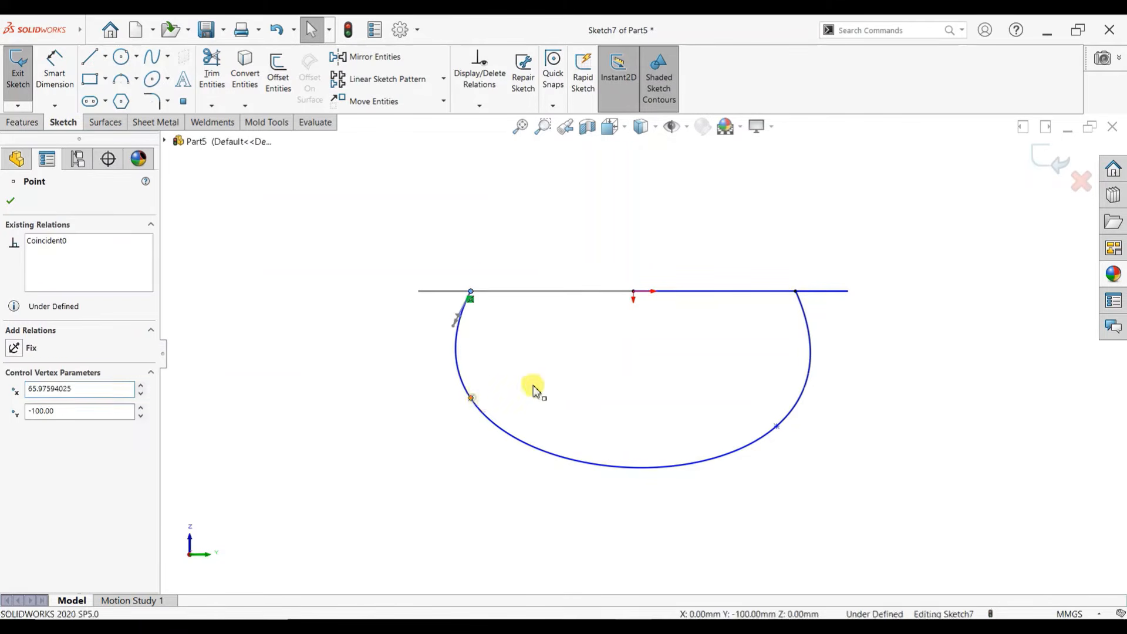
click(524, 346)
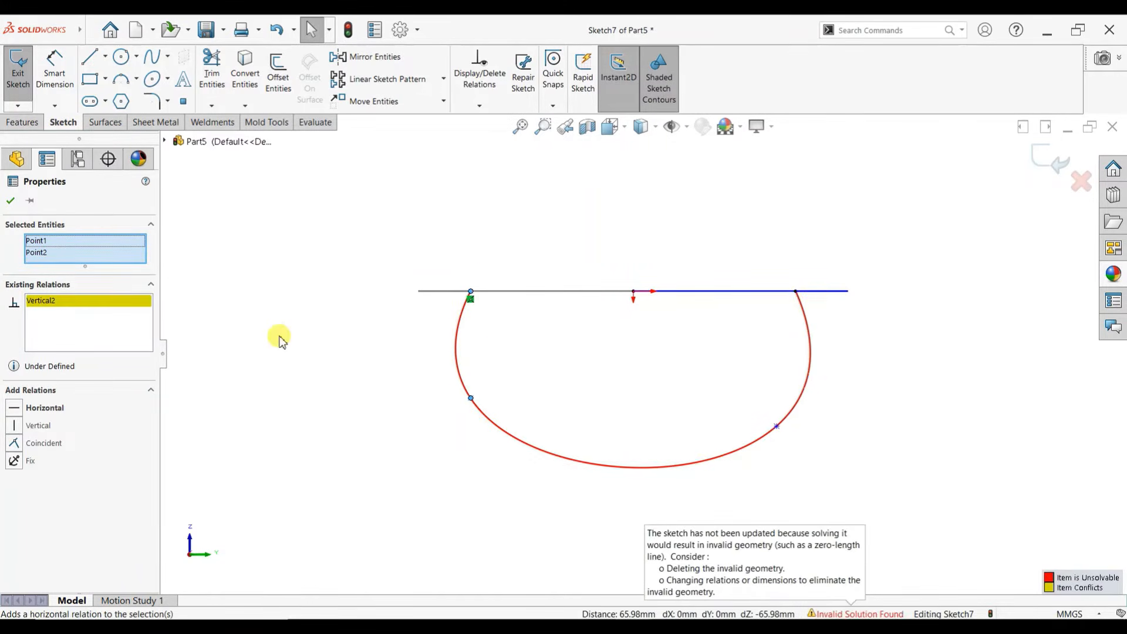
key(ctrl+z)
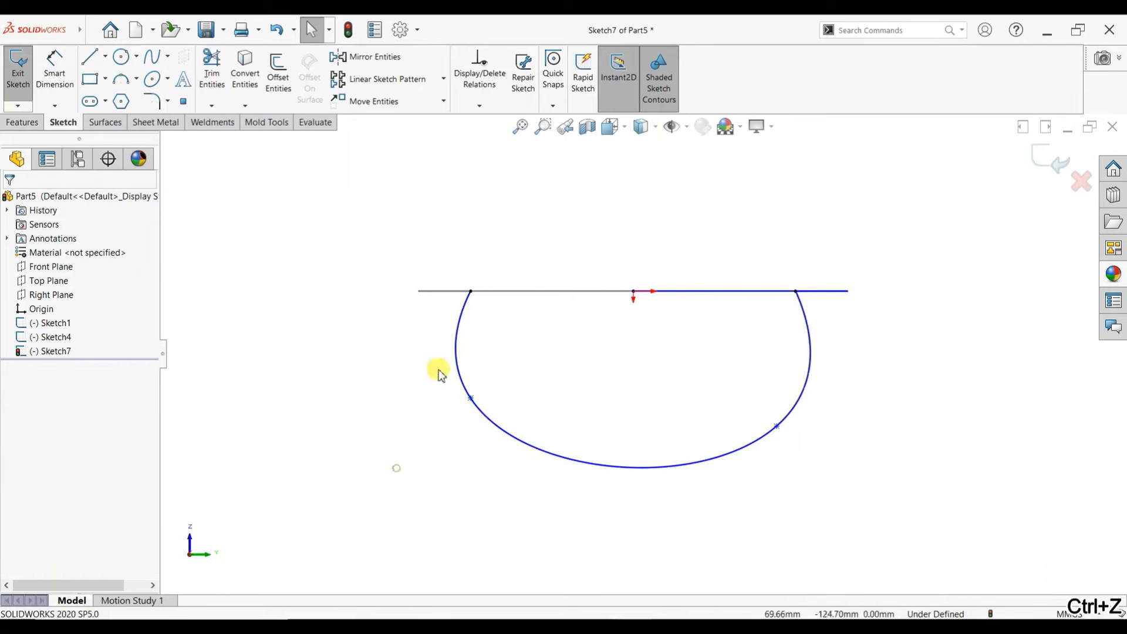
Turn the tangent handle at the spline's left endpoint so that it points almost straight down.
click(468, 302)
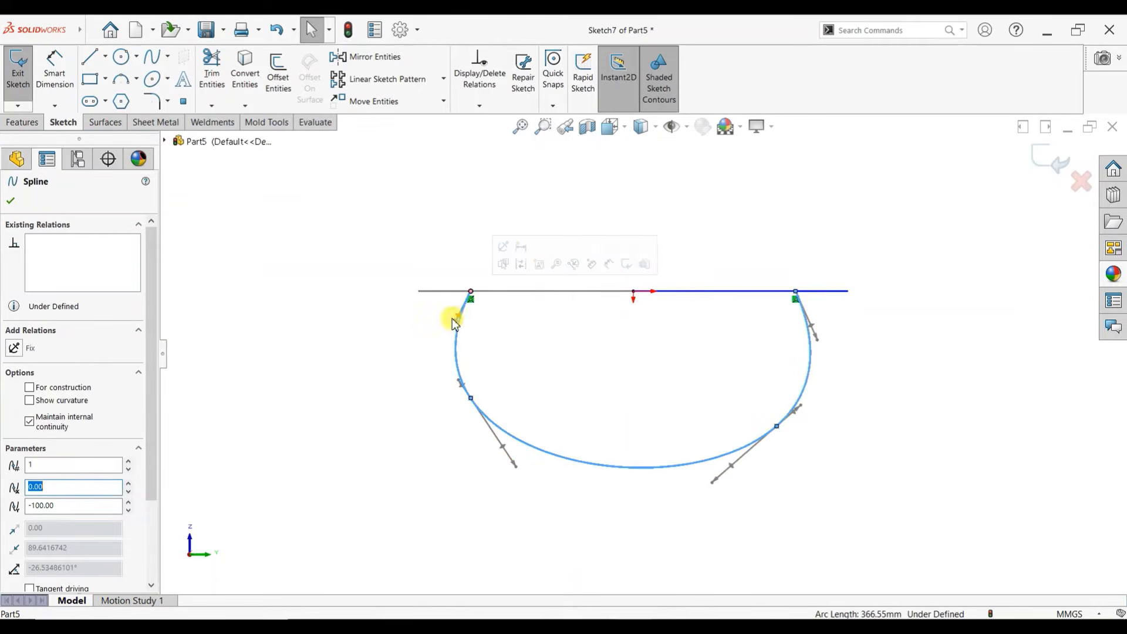
drag(460, 321, 471, 328)
click(553, 367)
scroll(494, 339, down, 2)
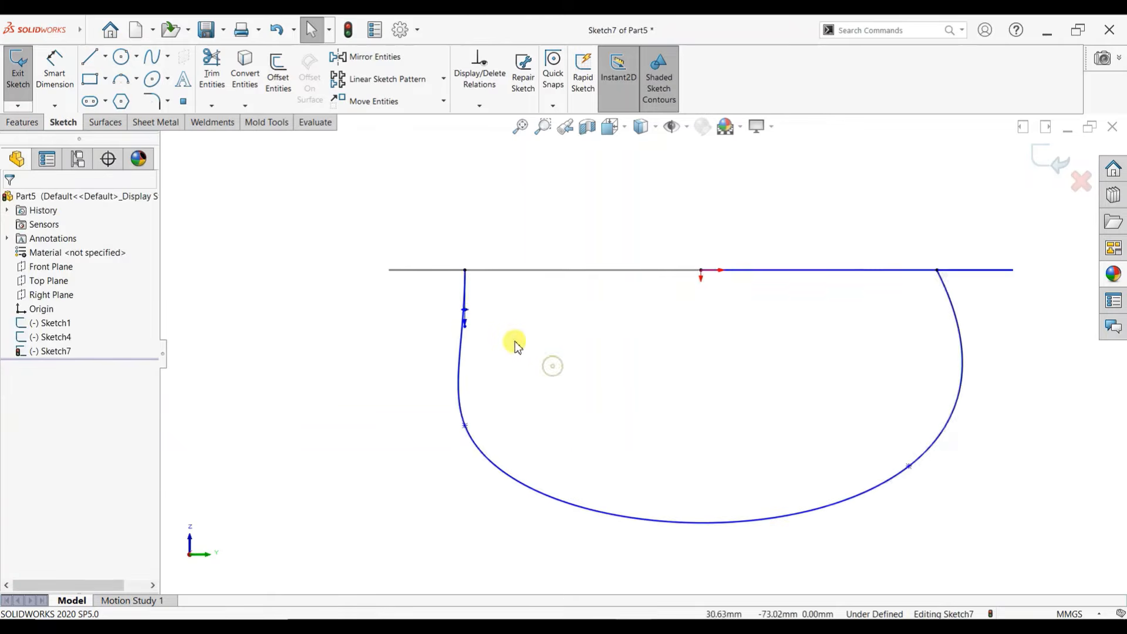
Try a Vertical relation on the tangent handle at the spline's left endpoint, and undo it.
click(467, 314)
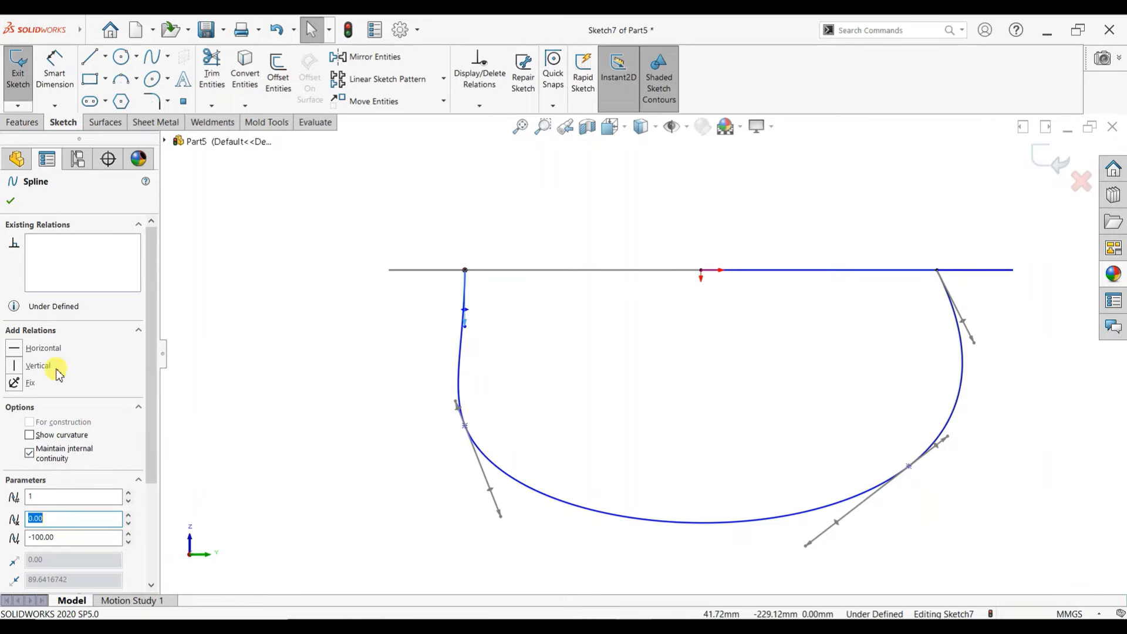
click(17, 365)
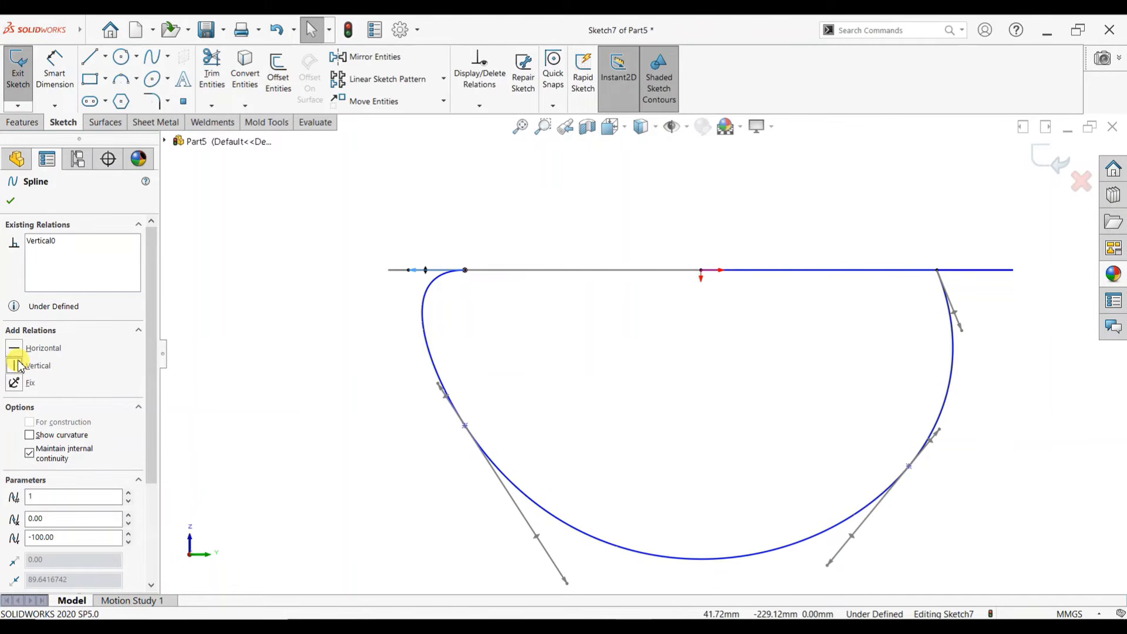
key(ctrl+z)
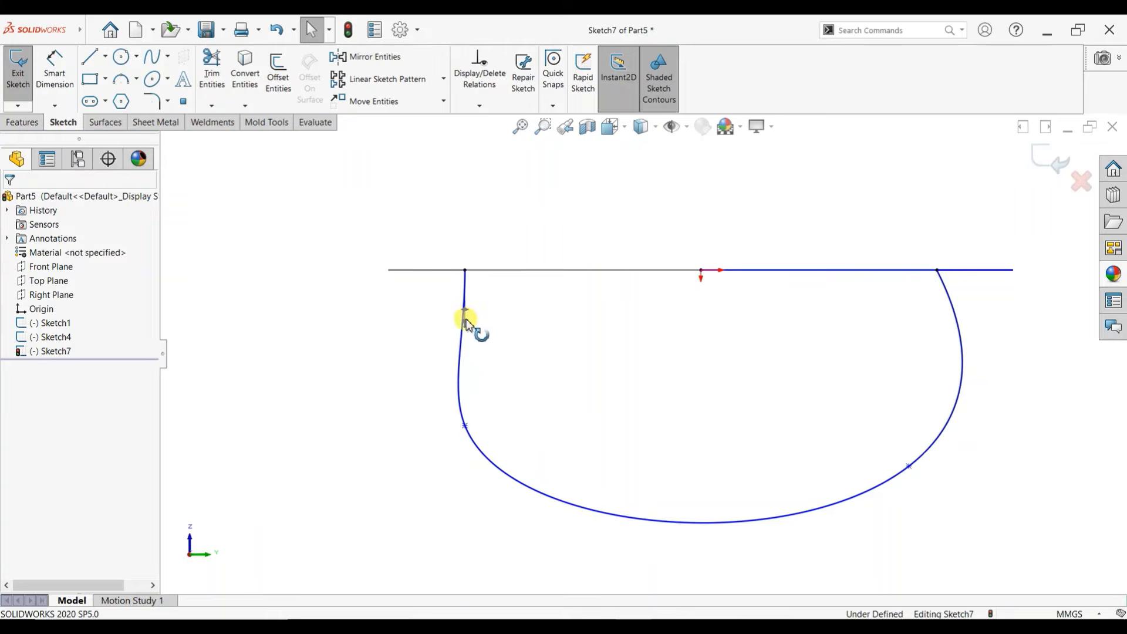
Add a Horizontal relation to the tangent handle at the spline's left endpoint.
click(465, 321)
click(466, 321)
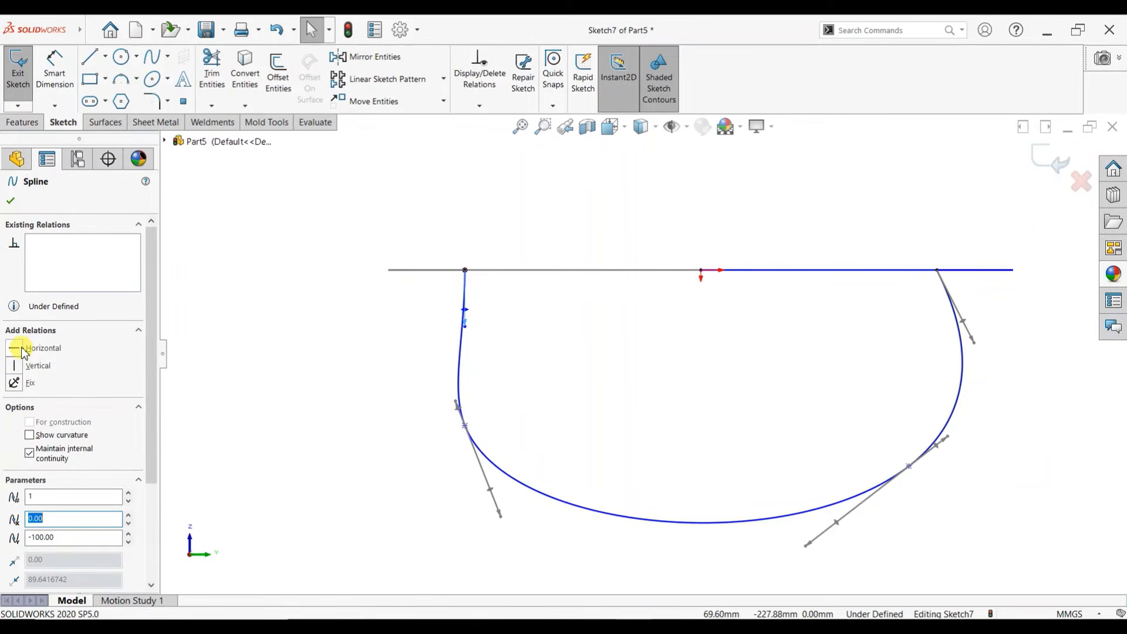
click(11, 201)
Add a Horizontal relation to the tangent handle at the spline's right endpoint so the curve leaves the outline straight down.
click(938, 271)
scroll(939, 303, up, 3)
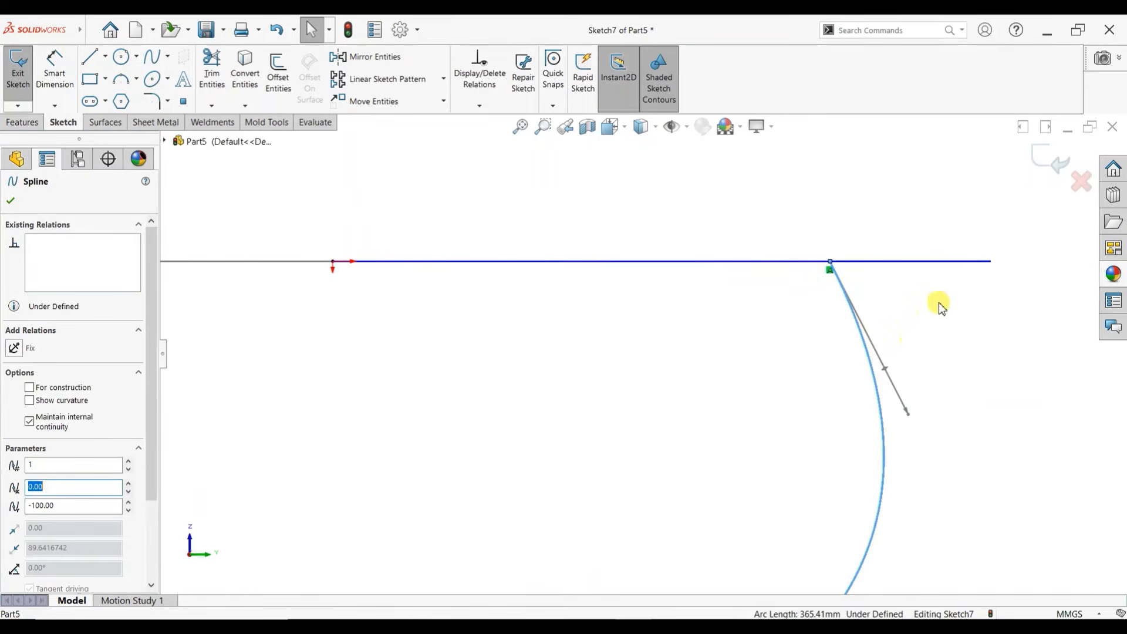
click(888, 373)
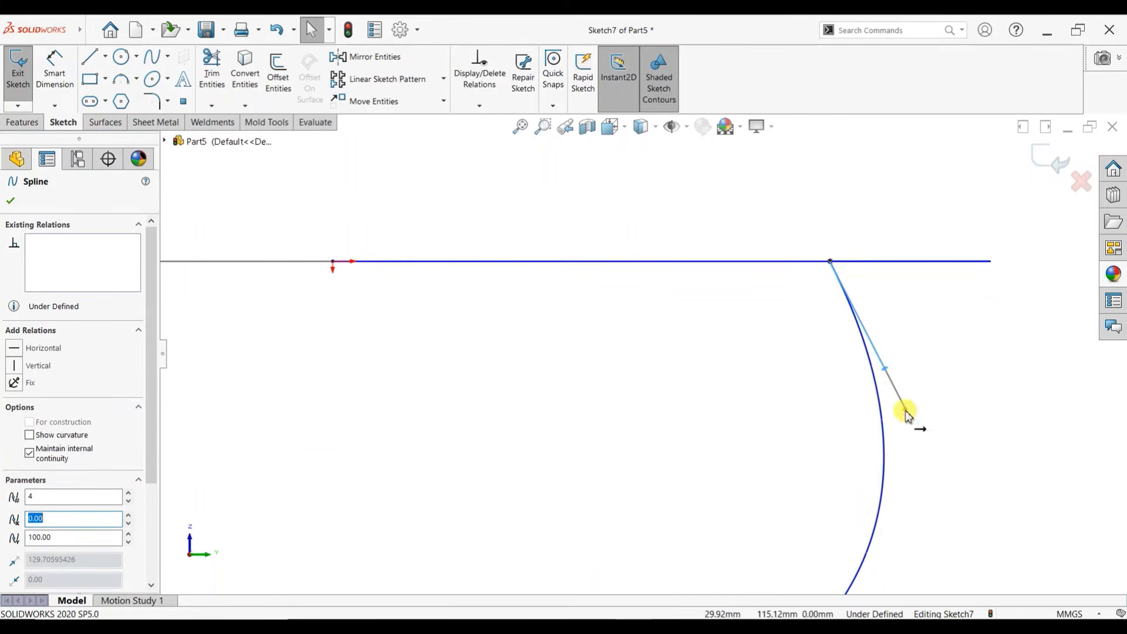
click(14, 351)
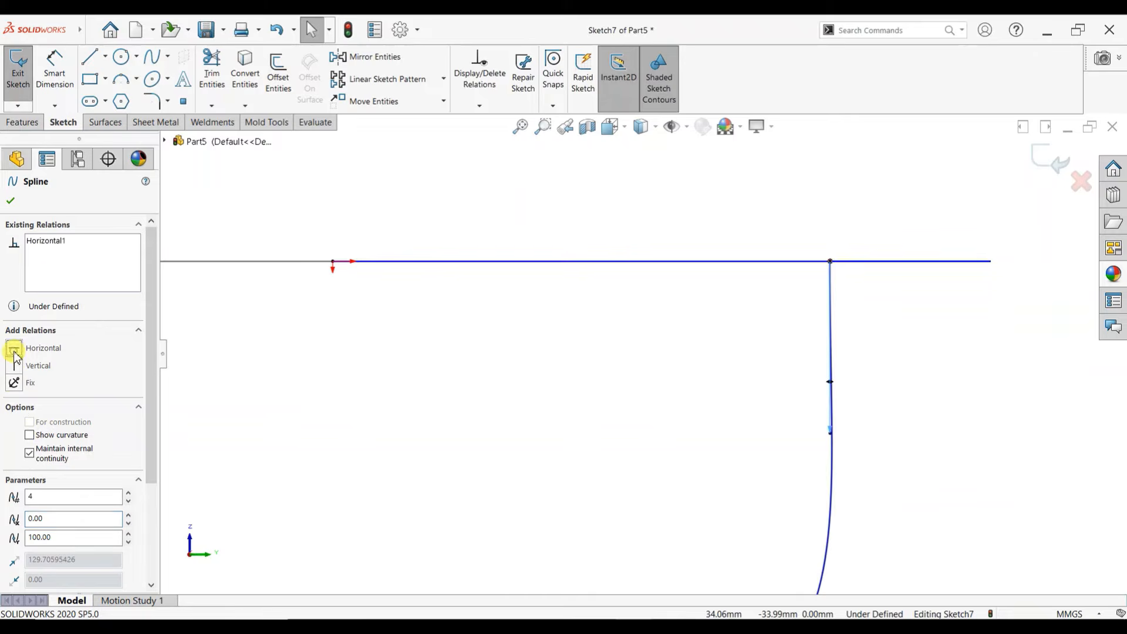
click(12, 200)
scroll(641, 354, down, 4)
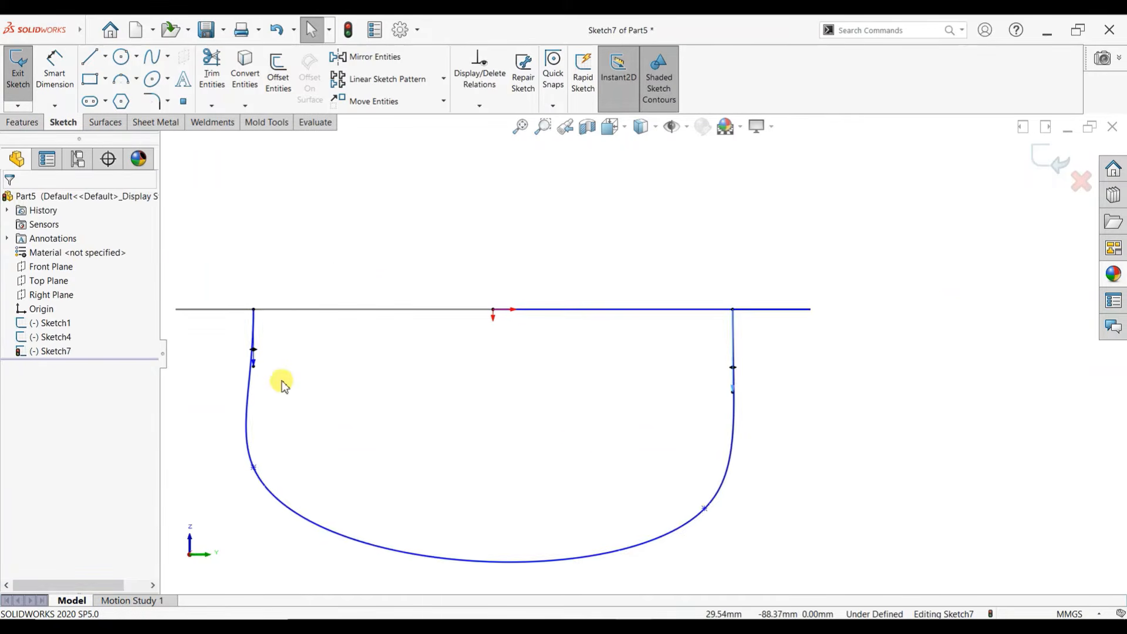
Lengthen the tangent handle at the spline's left endpoint downward.
scroll(270, 340, up, 1)
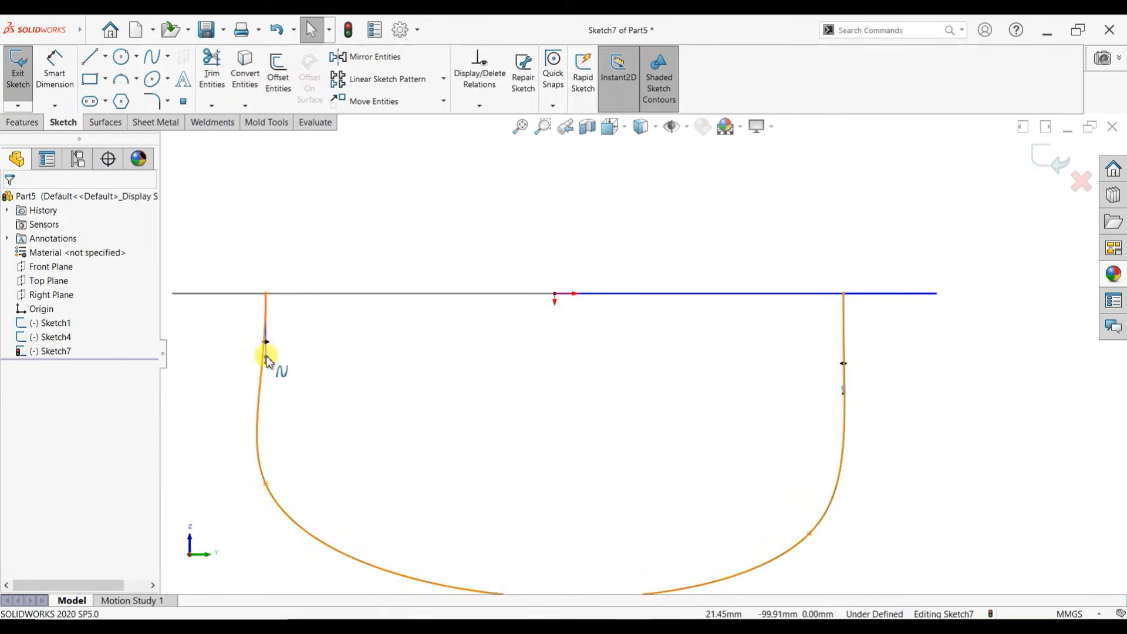
click(266, 358)
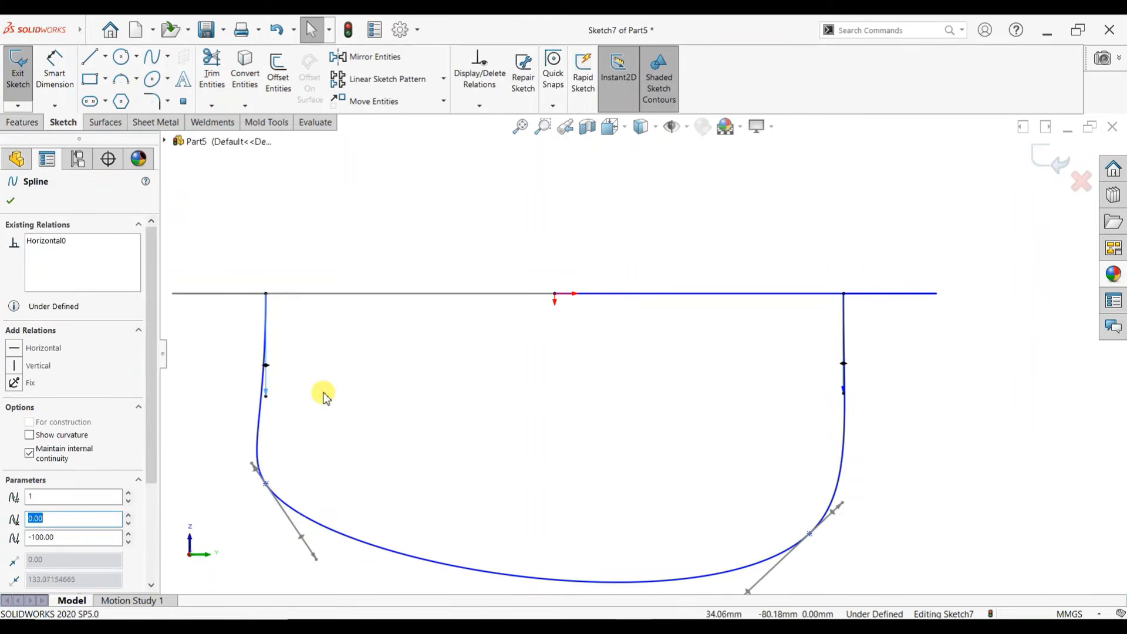
click(326, 398)
scroll(335, 409, down, 3)
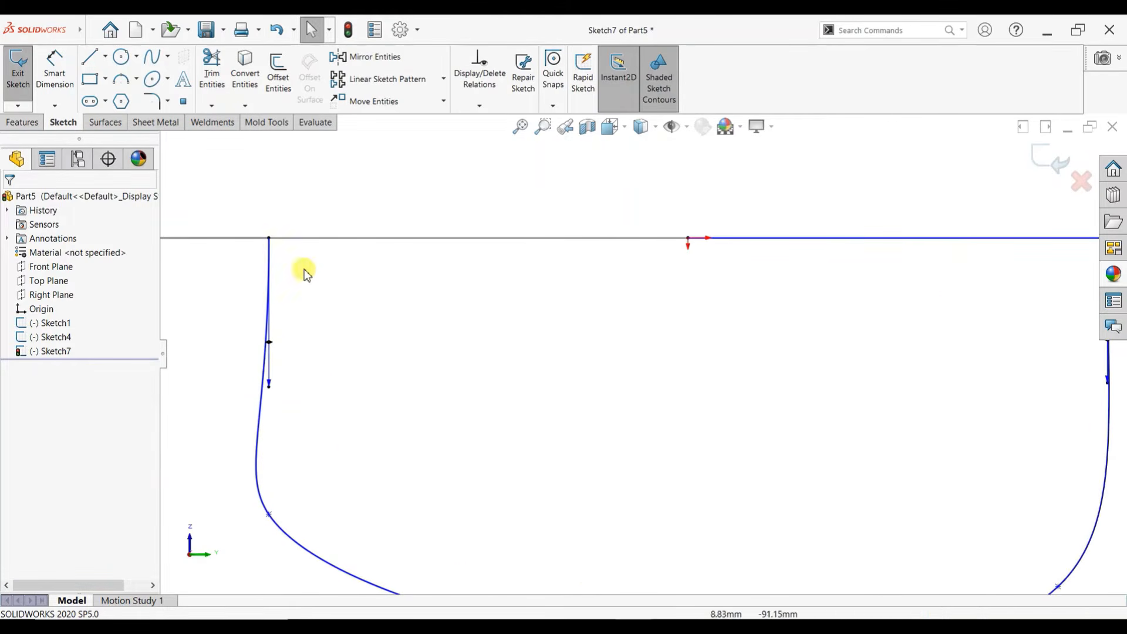
Add a Horizontal relation between the spline's left endpoint and the lower-left spline point.
click(269, 238)
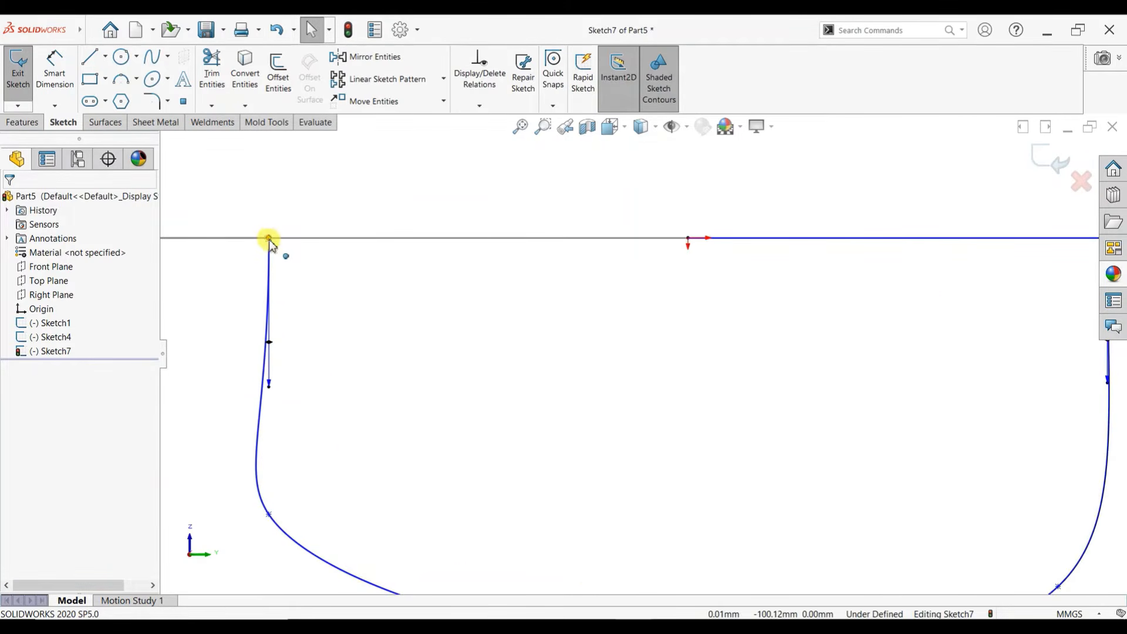
ctrl+click(268, 514)
click(16, 409)
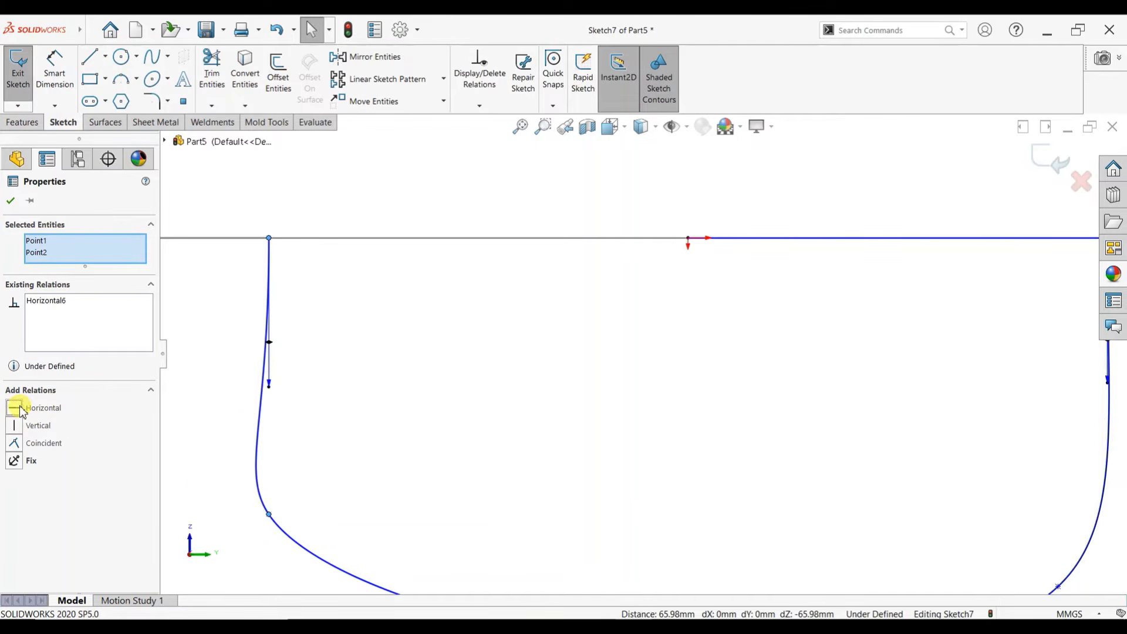
scroll(727, 447, up, 3)
scroll(865, 409, down, 2)
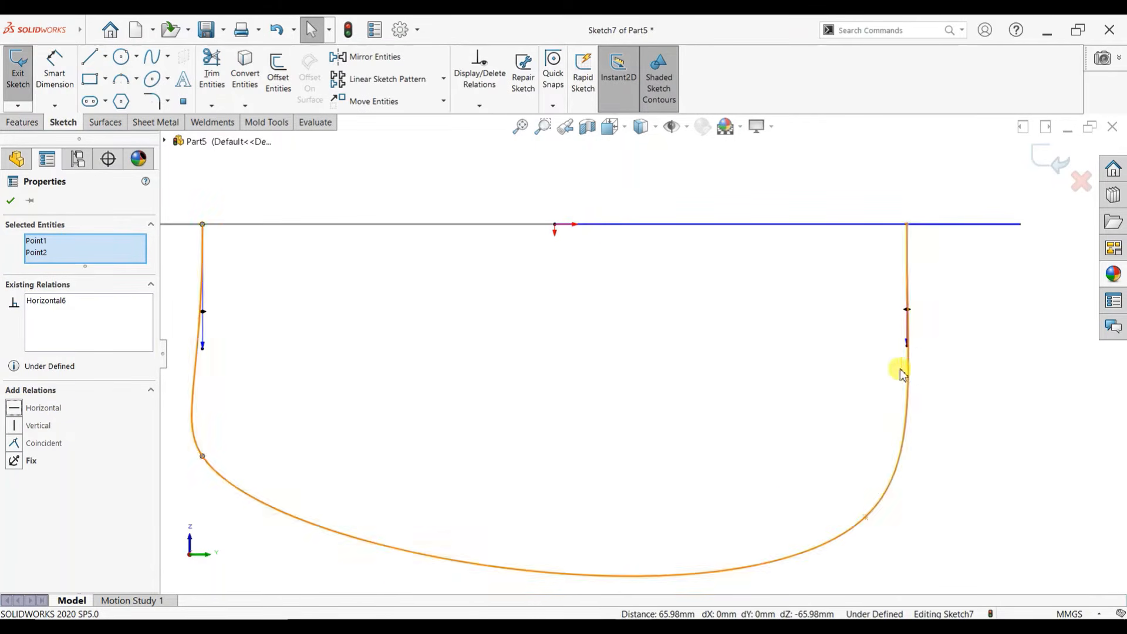
Add a Horizontal relation between the spline's right endpoint and the lower-right spline point.
click(866, 517)
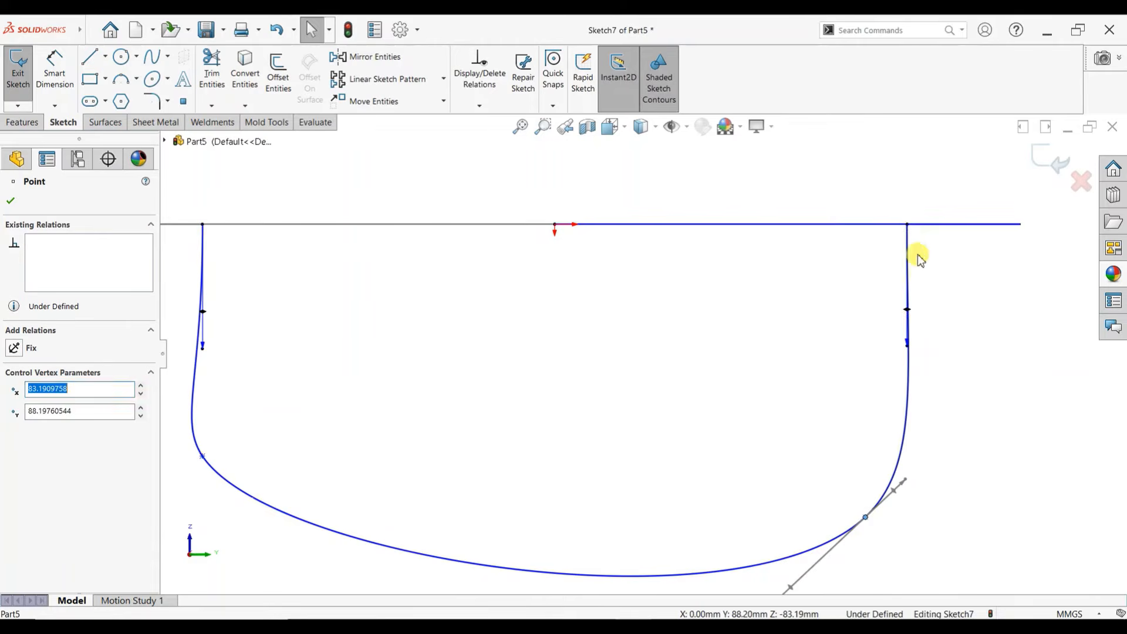
ctrl+click(908, 225)
click(16, 408)
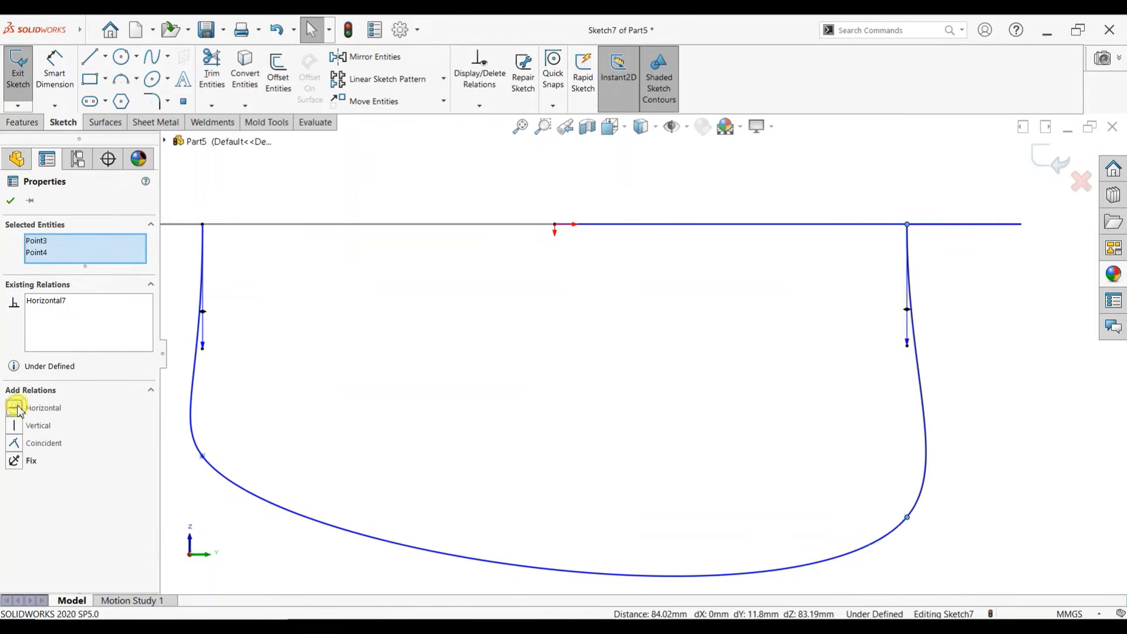
click(11, 201)
scroll(478, 433, up, 2)
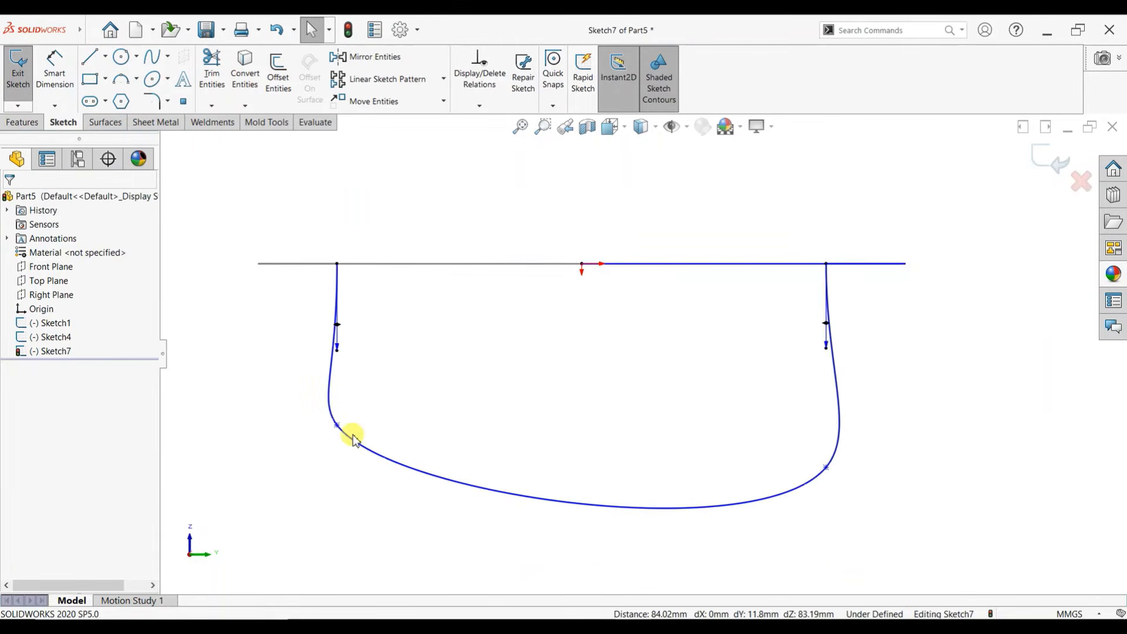
Add a Vertical relation between the two lower spline points so they sit at the same depth.
click(337, 425)
ctrl+click(825, 468)
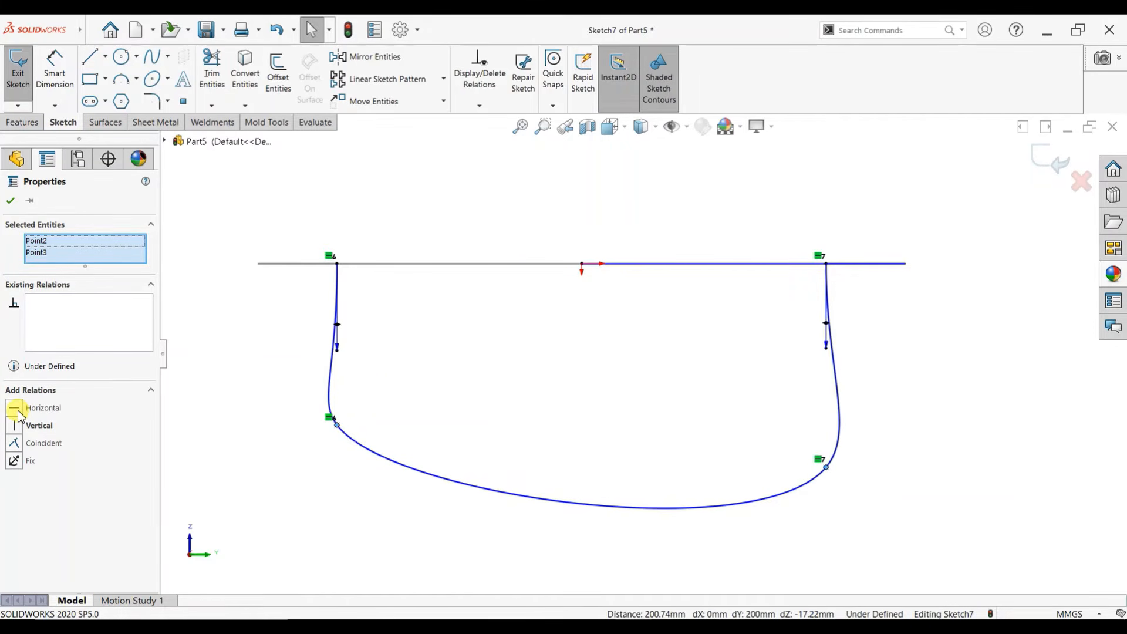
click(16, 426)
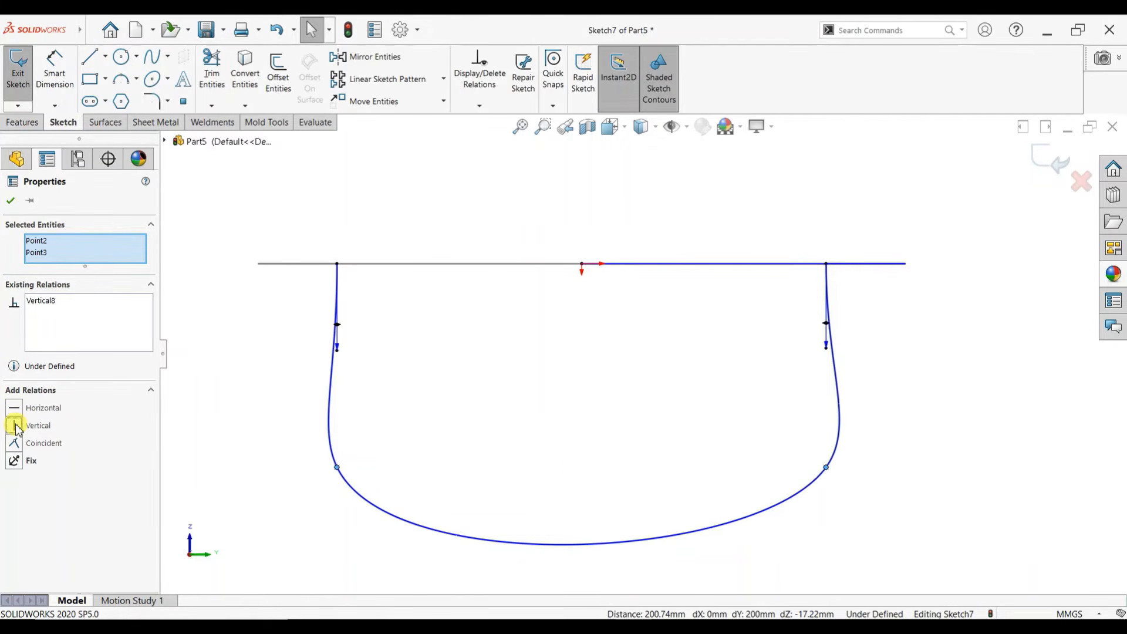
click(573, 468)
scroll(544, 367, down, 1)
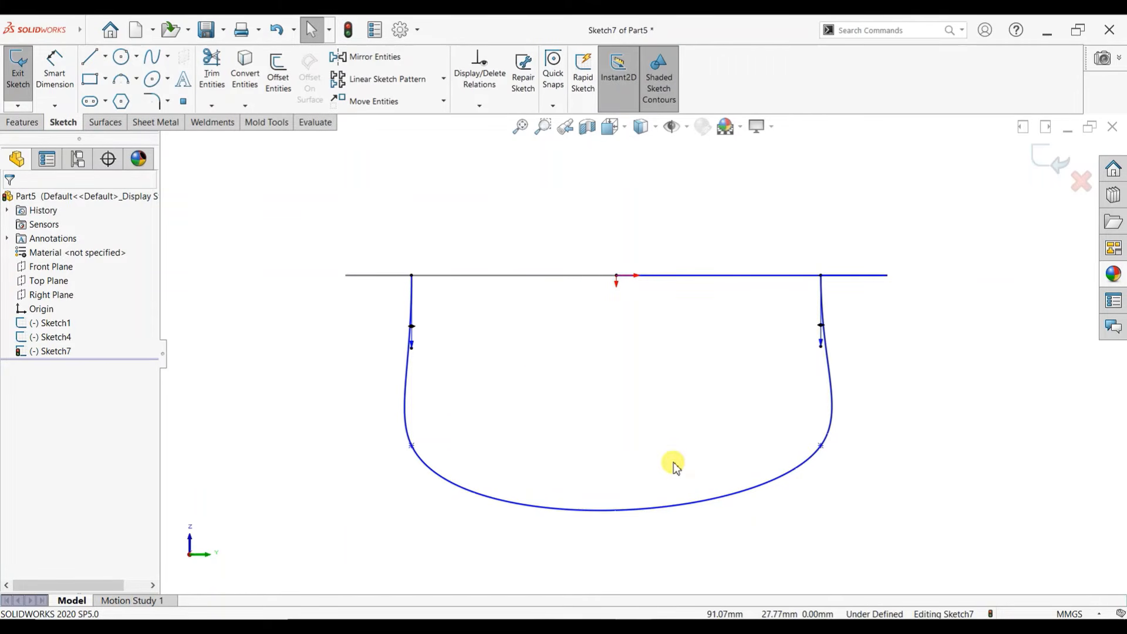
Dimension the vertical distance from the spline's left endpoint to the lower-left spline point and set it to 80 mm.
click(55, 70)
click(411, 275)
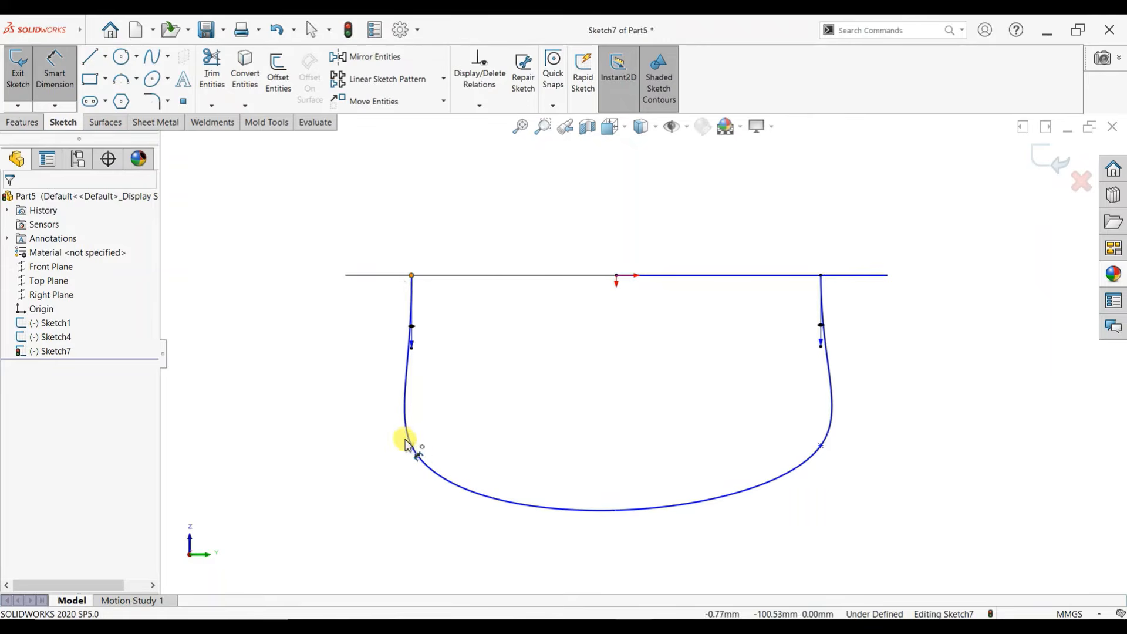
click(412, 446)
click(285, 372)
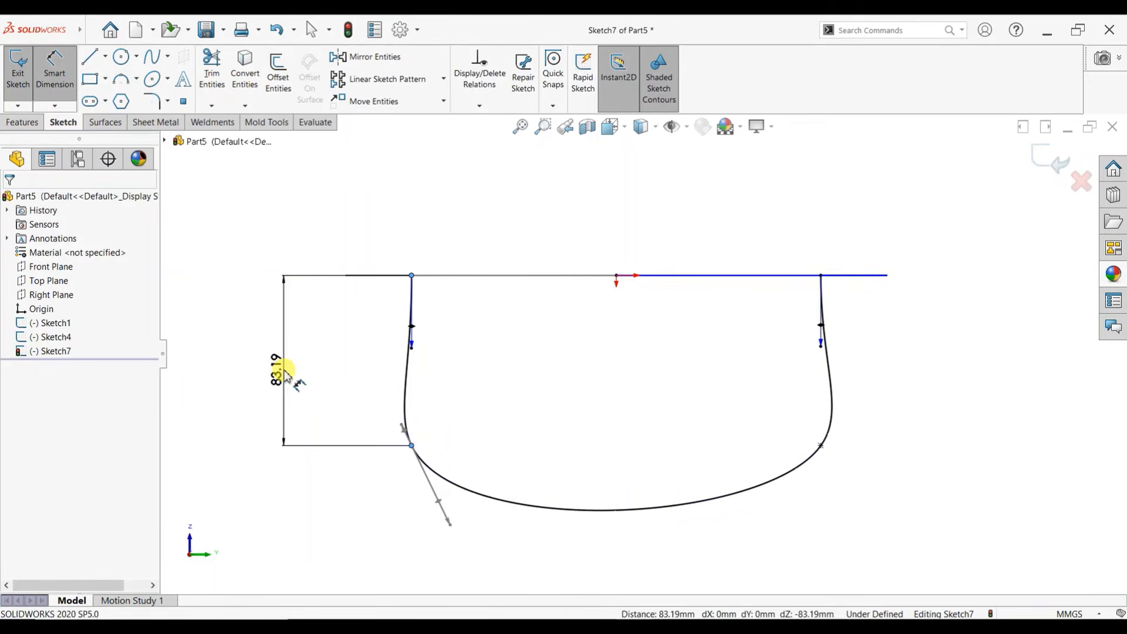
text(80)
key(Return)
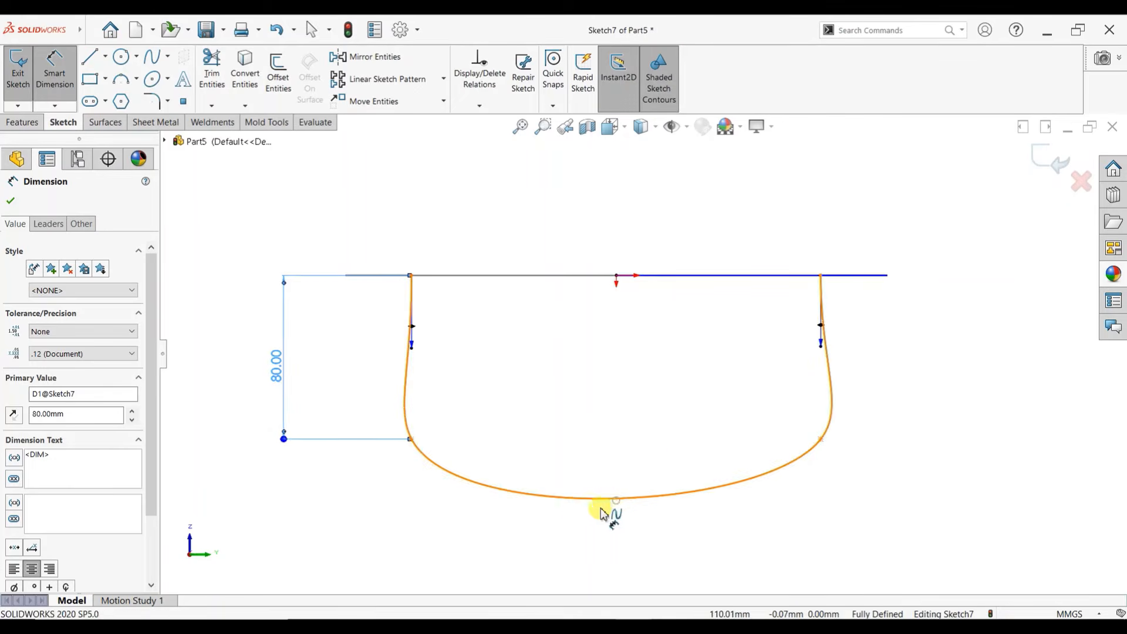
click(573, 530)
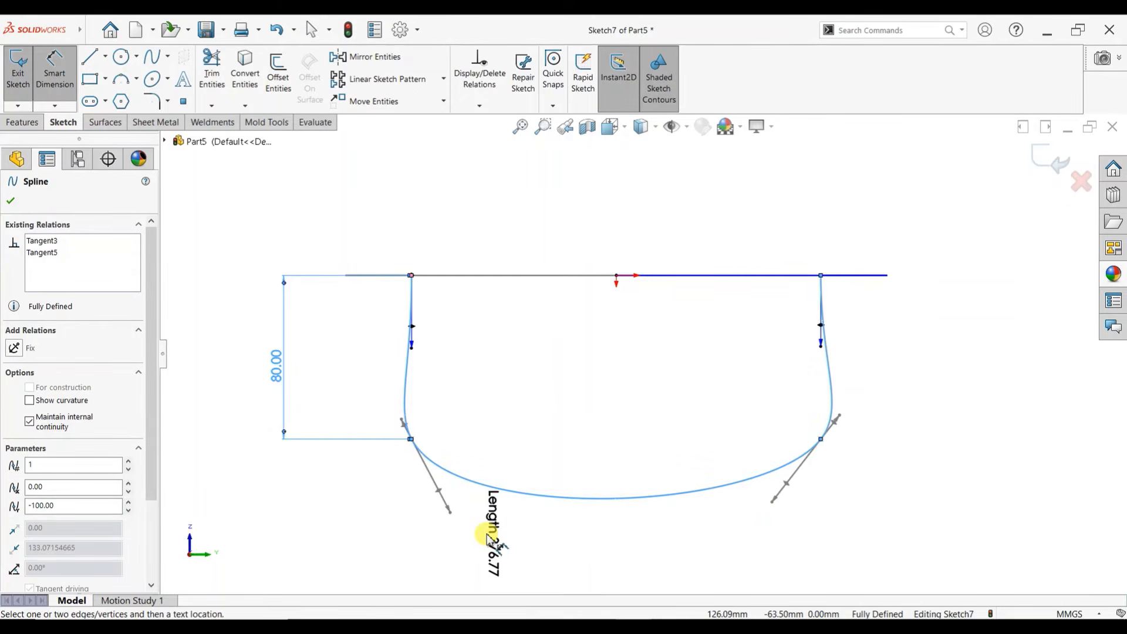
key(Escape)
Add a Horizontal relation to the tangent handle at the lower-left spline point.
click(412, 439)
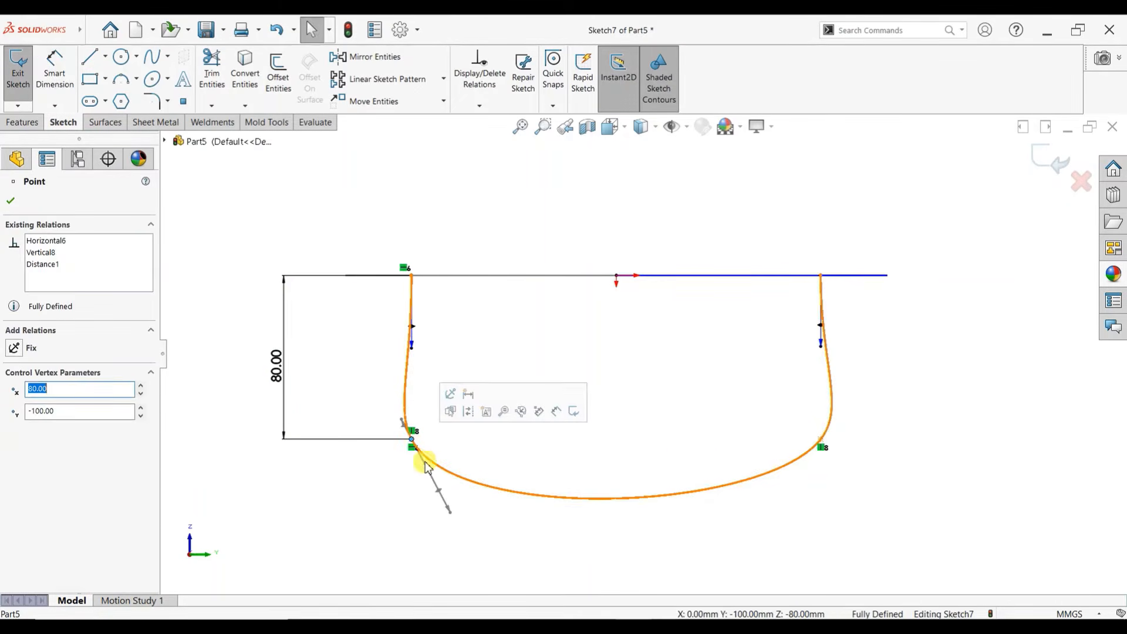
click(439, 492)
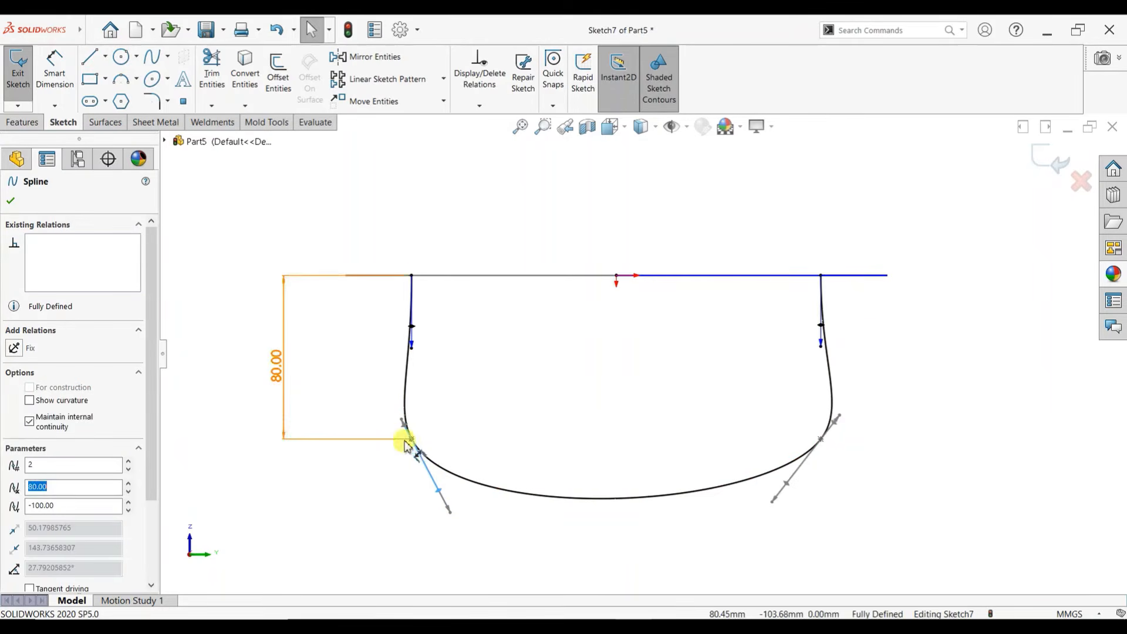
click(451, 512)
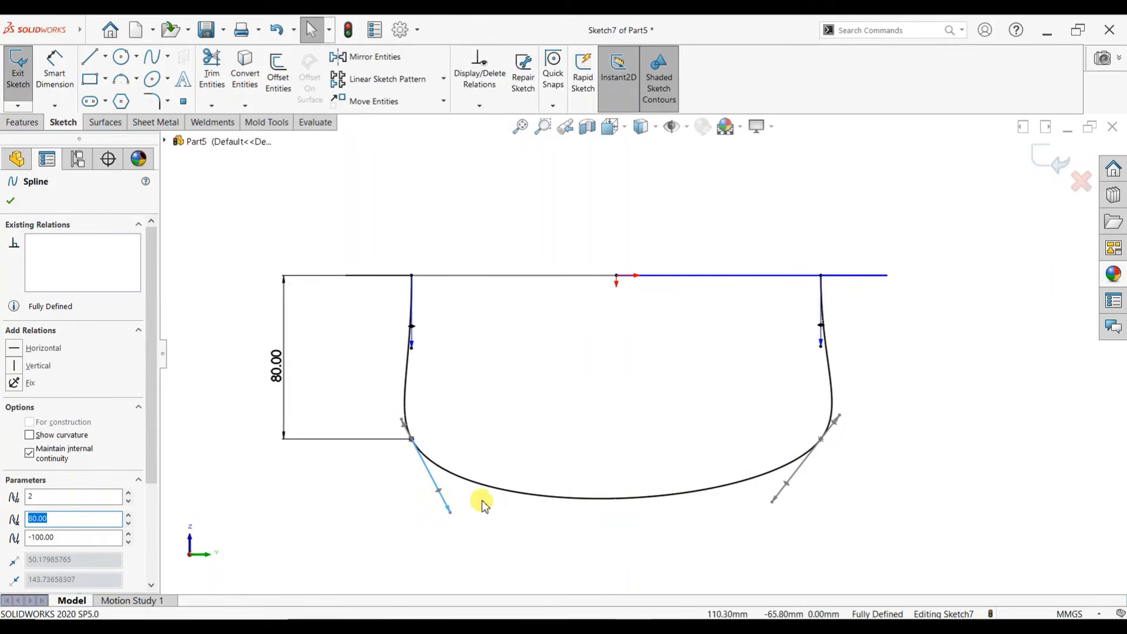
click(14, 348)
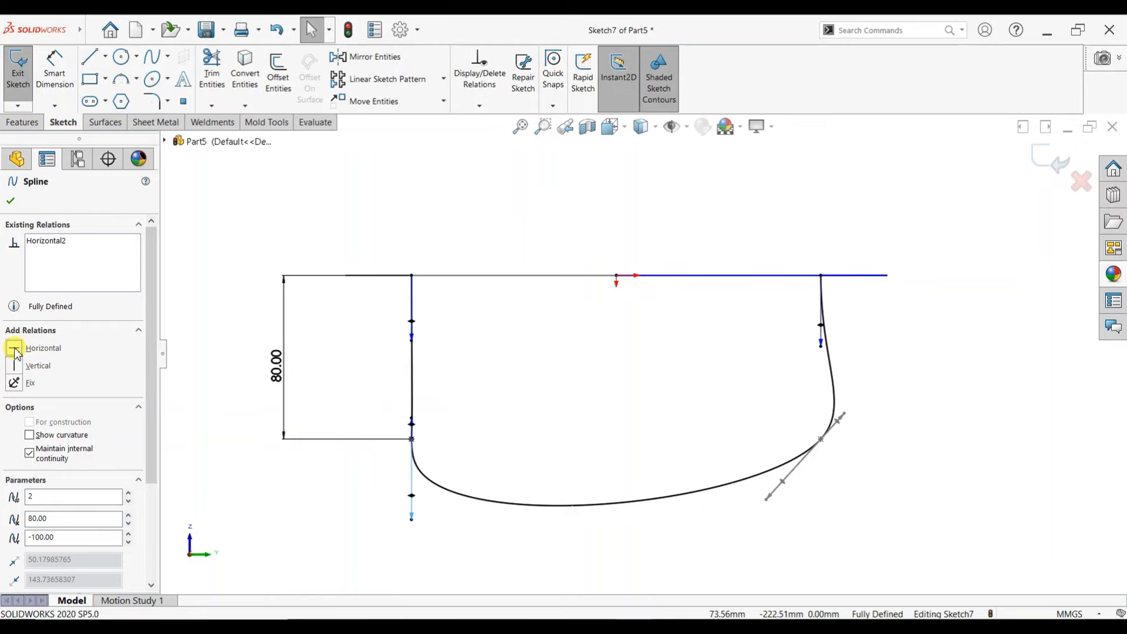
click(10, 203)
Add a Horizontal relation to the tangent handle at the lower-right spline point.
click(821, 438)
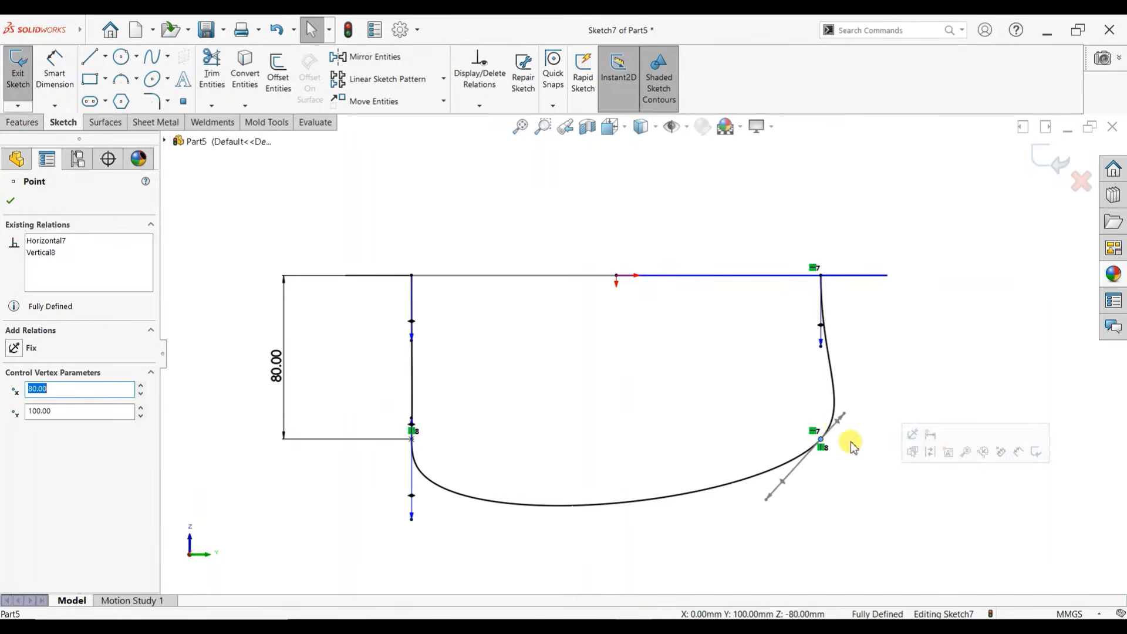
click(767, 498)
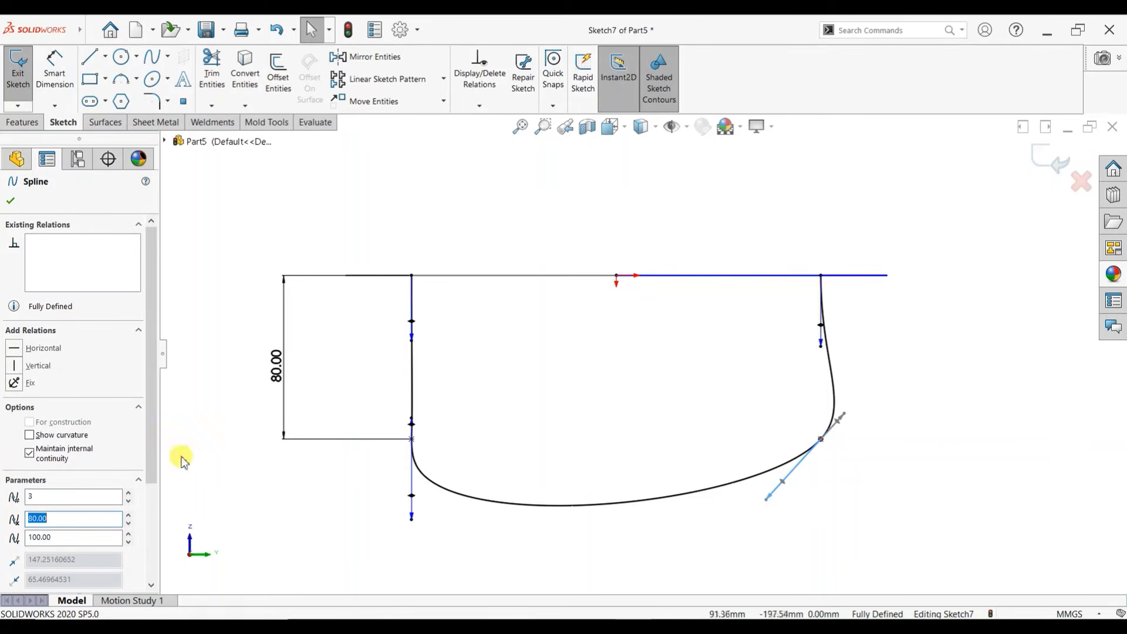
click(13, 350)
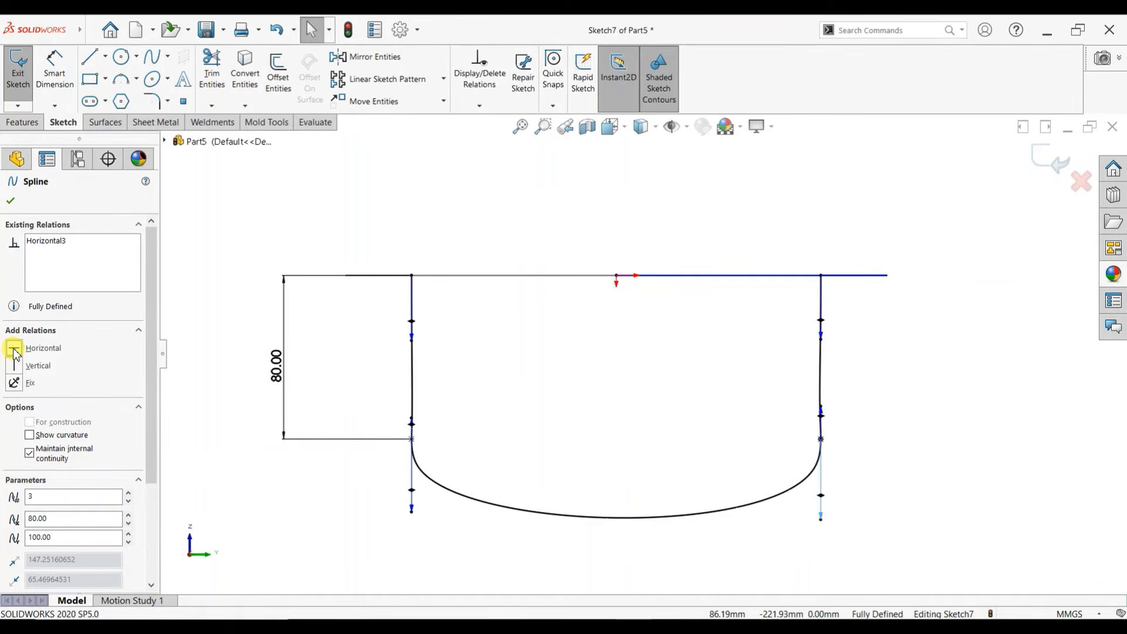
click(10, 200)
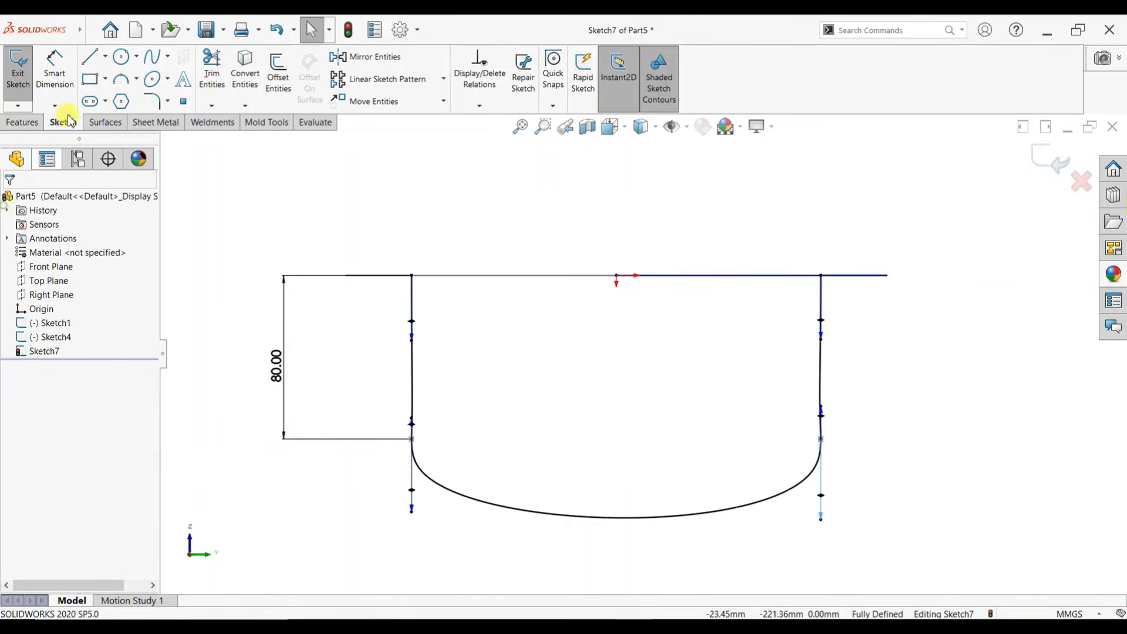
click(55, 67)
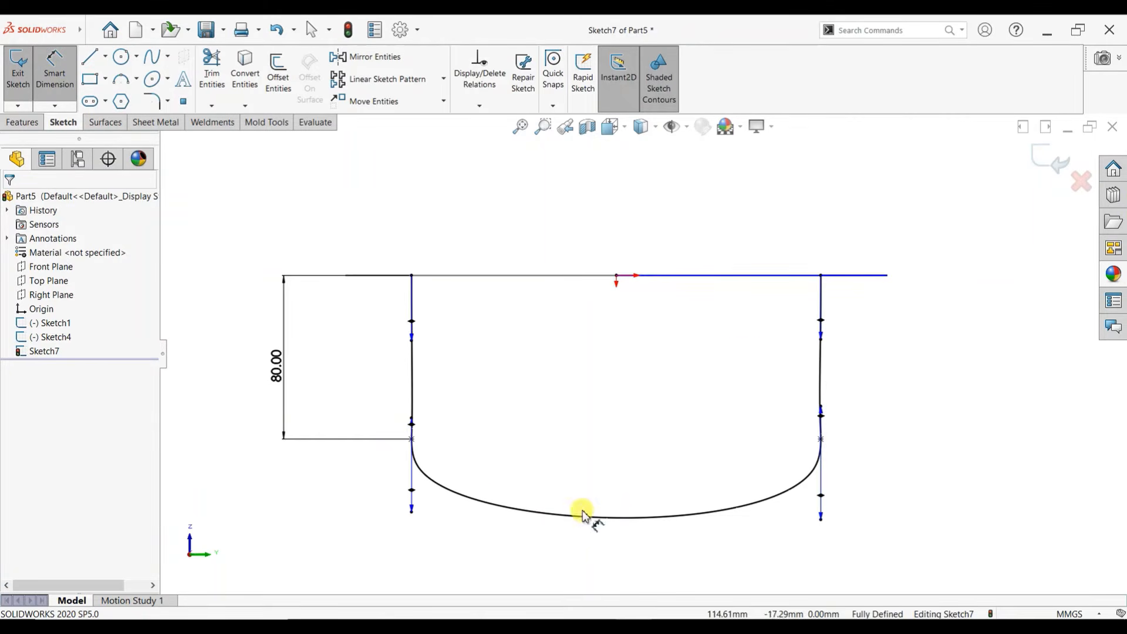
click(623, 517)
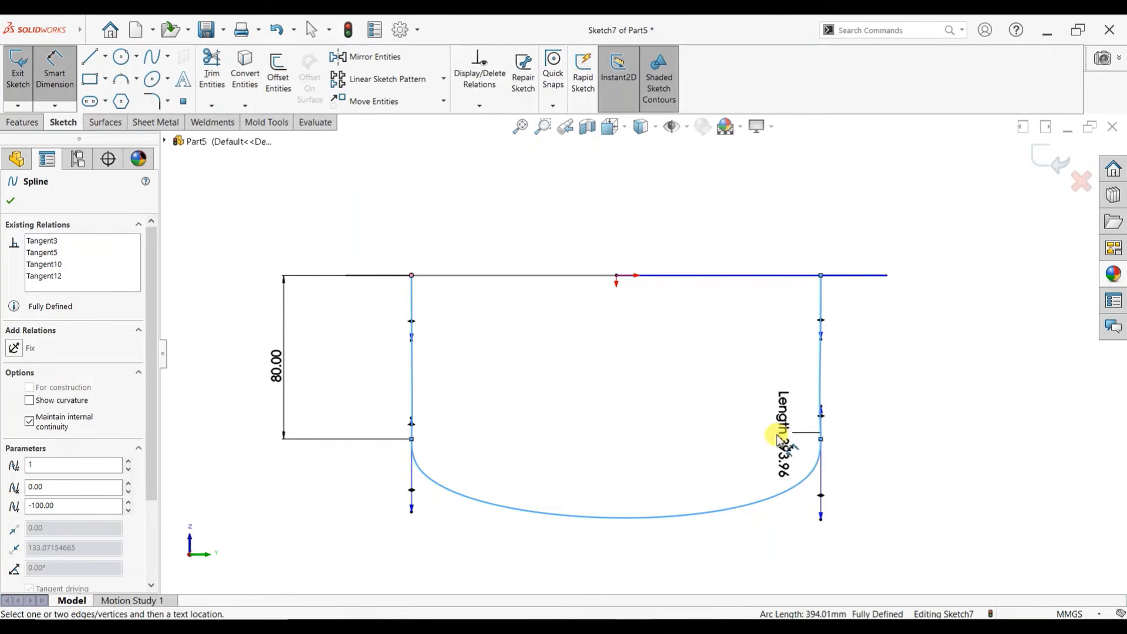
key(Escape)
Set the end profile's depth dimension to 75 mm and exit the sketch.
scroll(659, 428, up, 3)
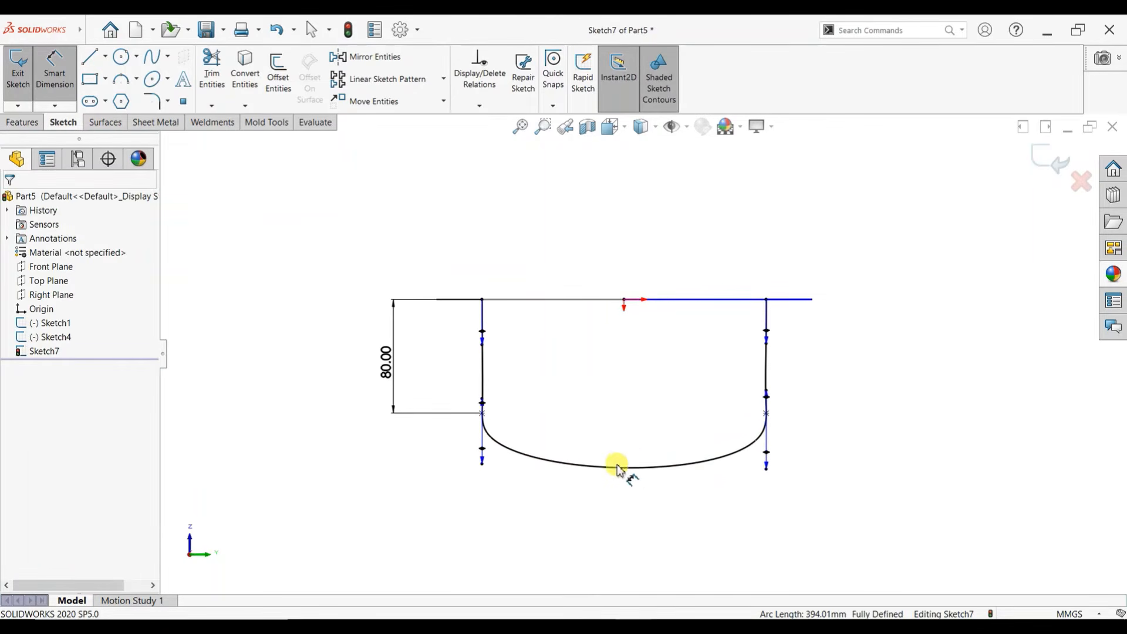
scroll(757, 331, up, 1)
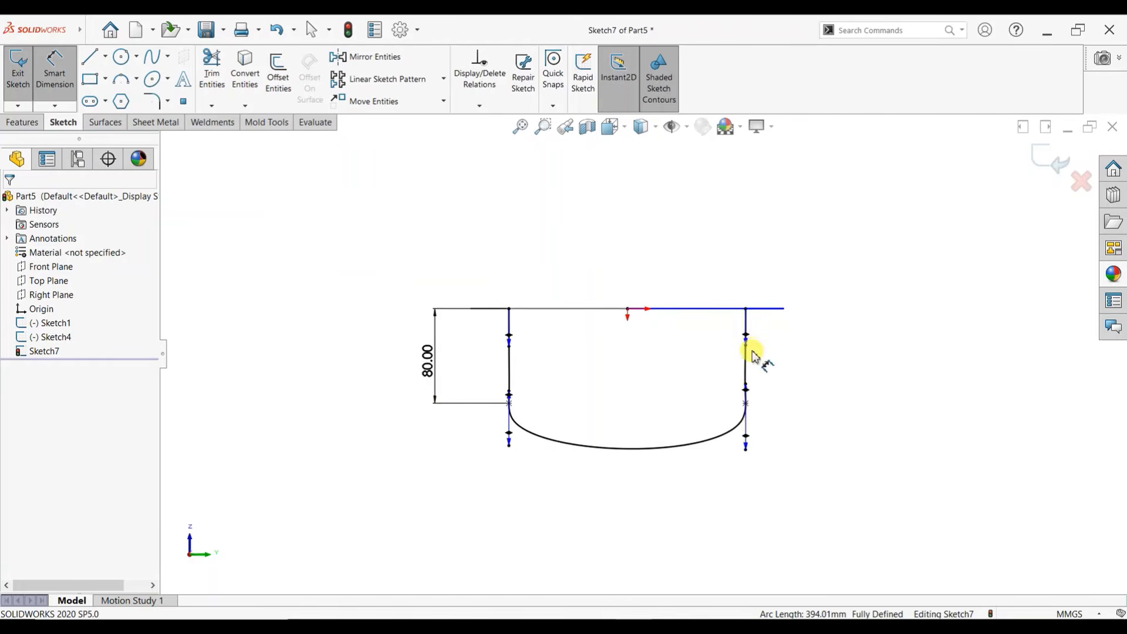
middle_drag(756, 356, 787, 388)
scroll(962, 357, up, 3)
scroll(962, 357, down, 1)
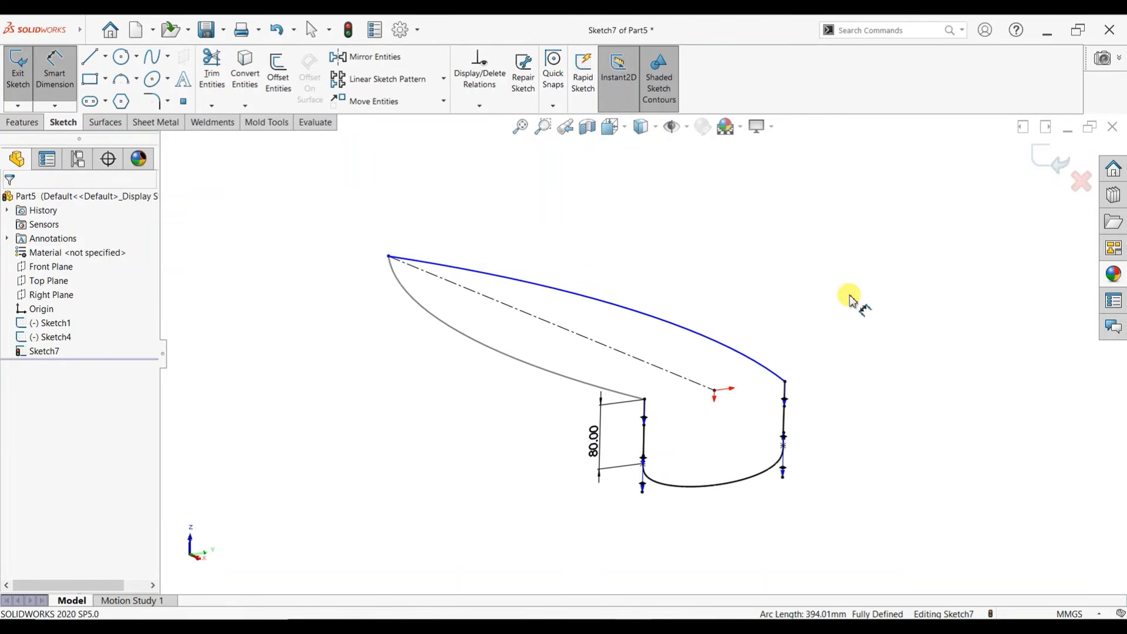
click(594, 441)
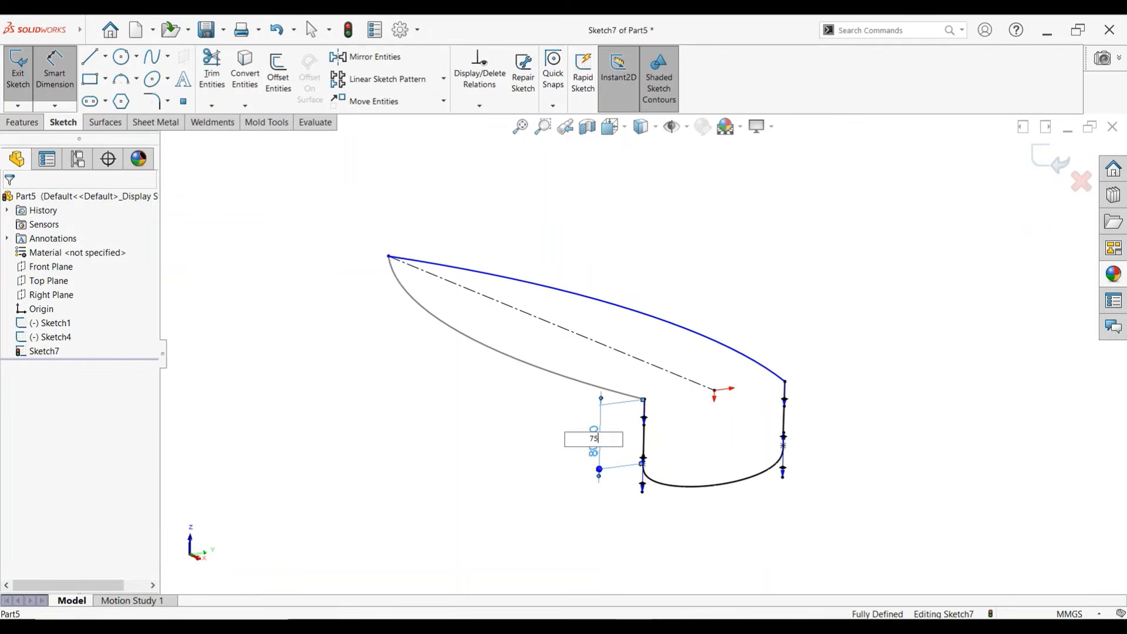
text(75)
key(Return)
click(878, 311)
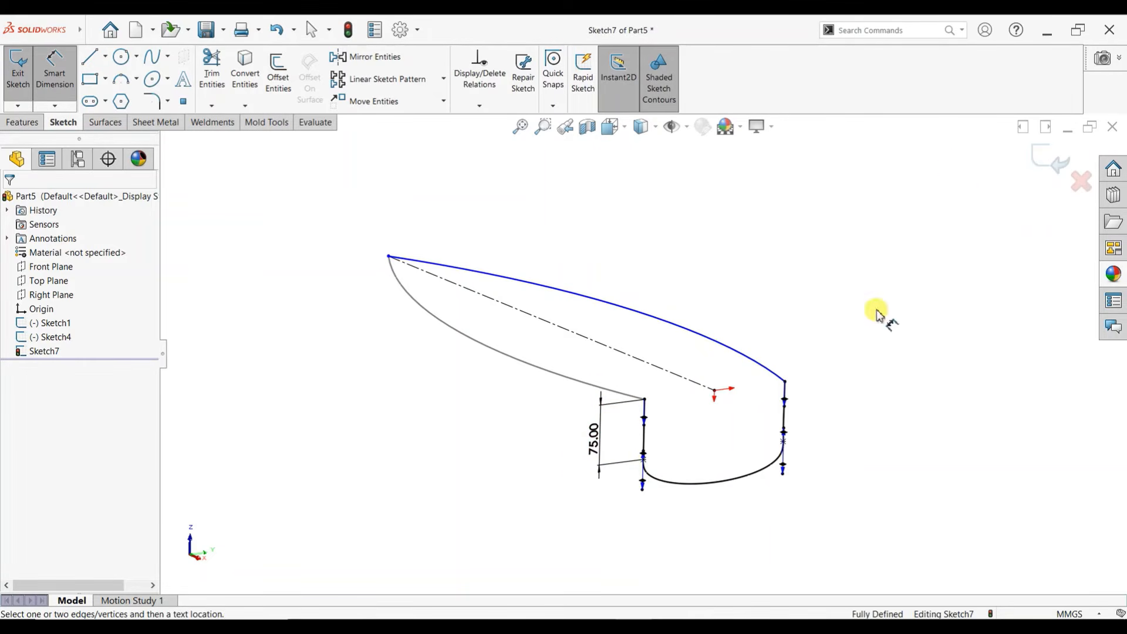
click(1040, 159)
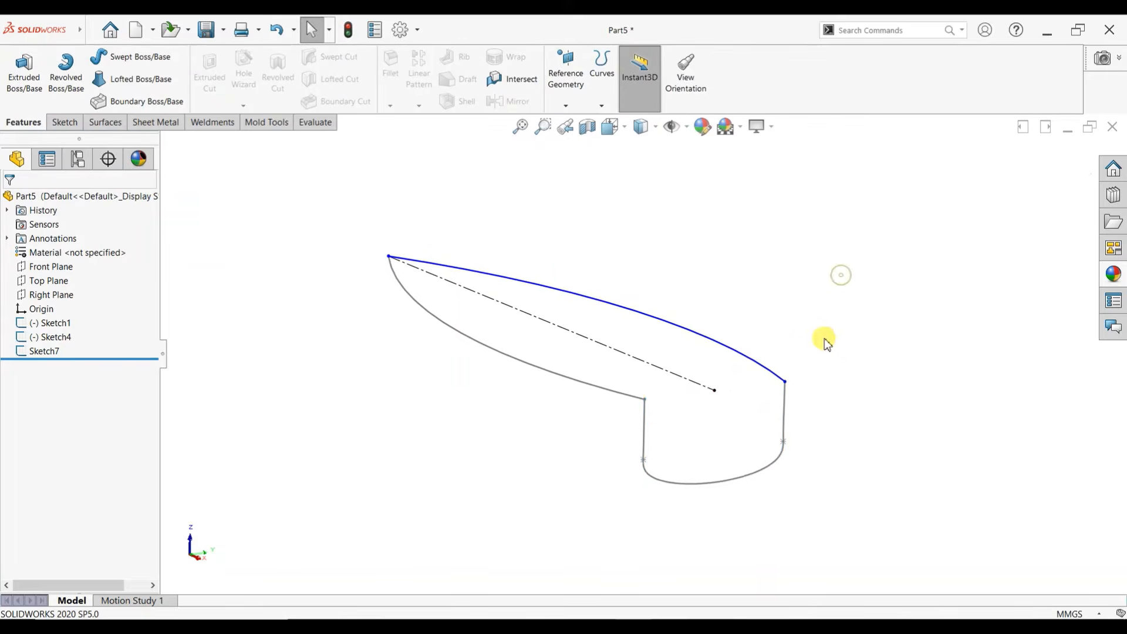
mouse_move(827, 344)
middle_down()
mouse_move(792, 297)
mouse_move(820, 376)
middle_up()
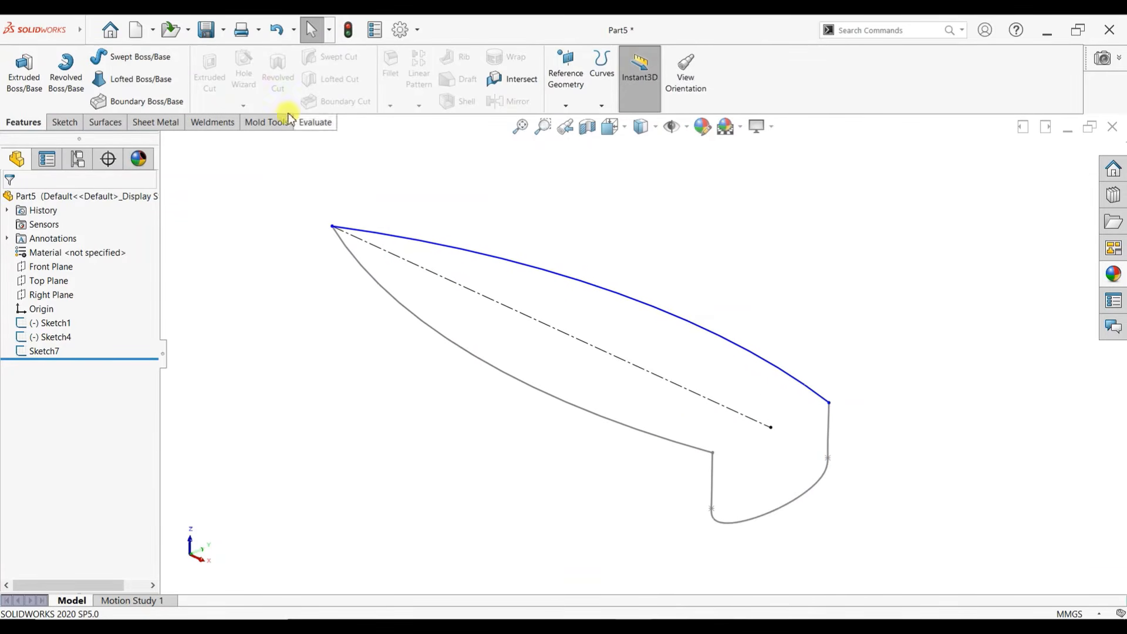
click(105, 122)
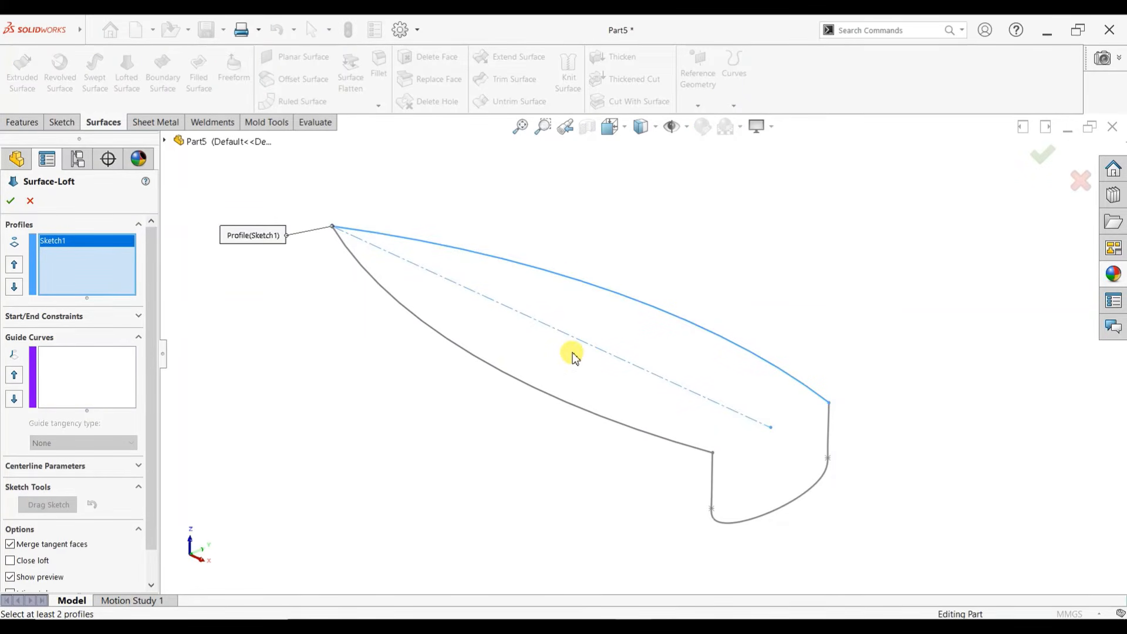
click(30, 202)
scroll(775, 325, up, 2)
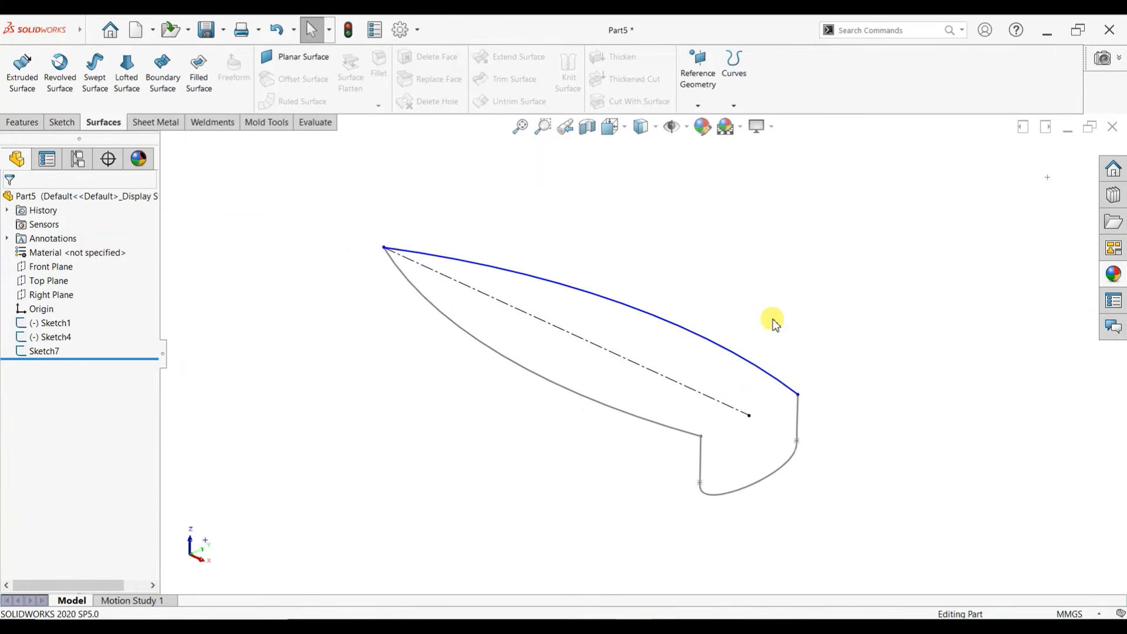
Sketch the keel curve on the Top Plane from R250 mm and R2500 mm arcs, with a 10° angle to the baseline at the stern.
mouse_move(600, 358)
middle_down()
mouse_move(649, 231)
mouse_move(640, 317)
middle_up()
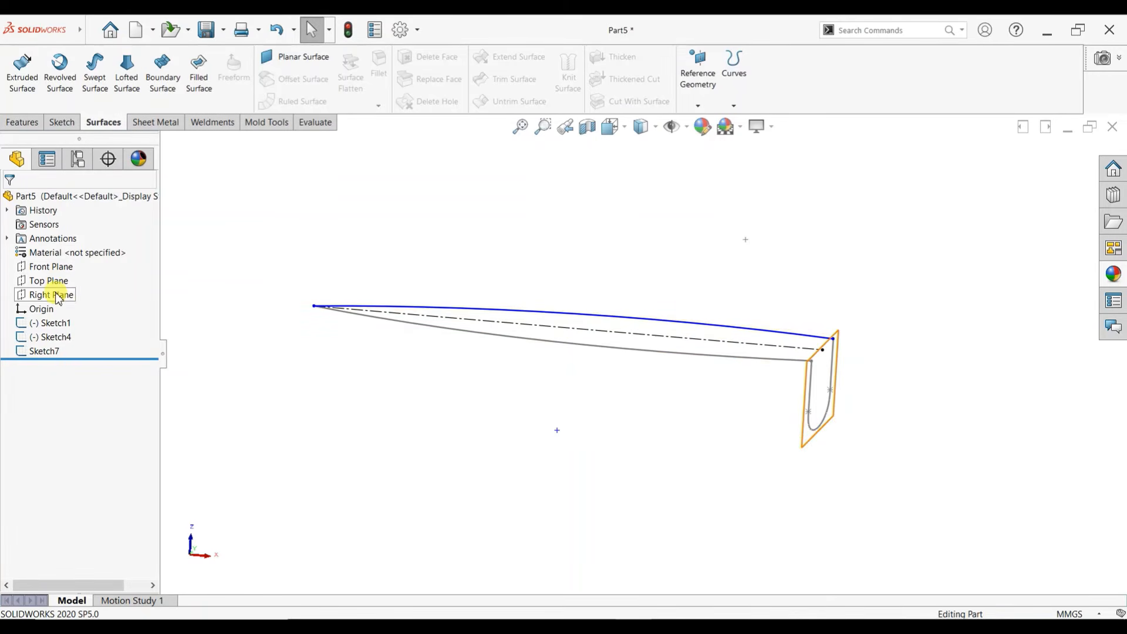
click(51, 281)
click(63, 269)
key(ctrl+8)
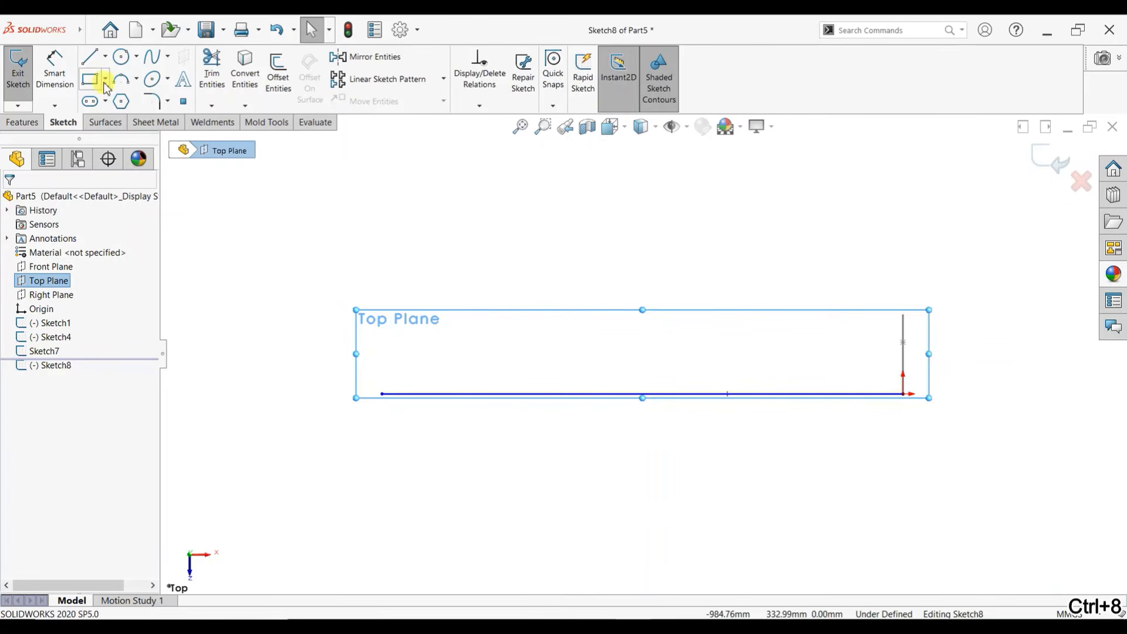
click(122, 83)
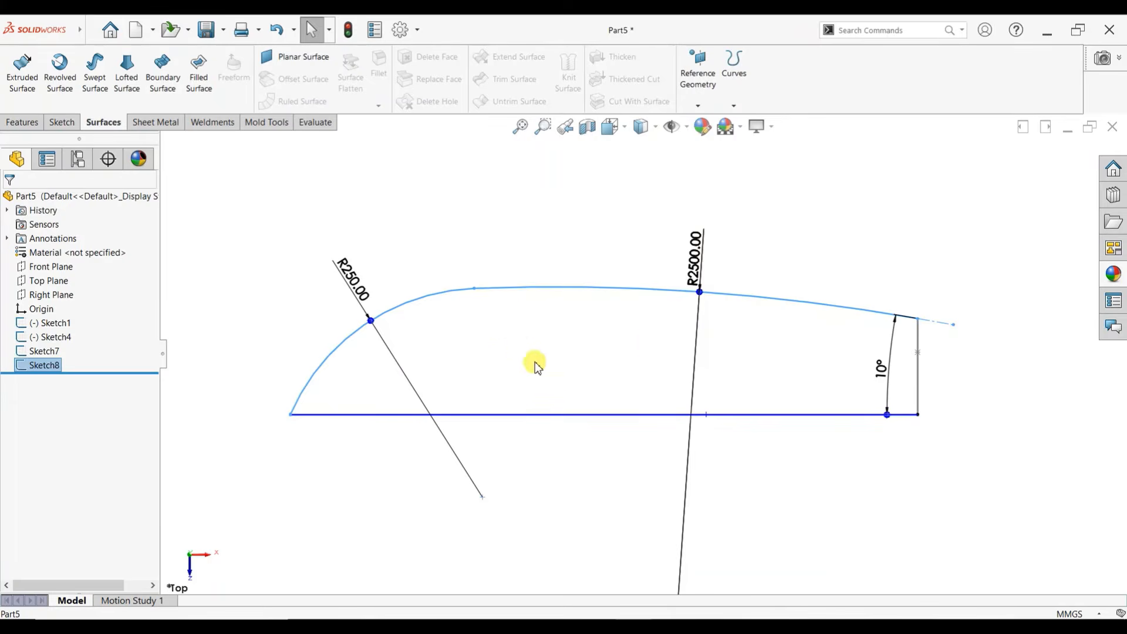
Create a lofted surface with Sketch1, keel curve Sketch8 and Sketch4 as profiles and end profile Sketch7 as the guide curve.
mouse_move(651, 441)
middle_down()
mouse_move(649, 189)
mouse_move(714, 456)
mouse_move(650, 295)
mouse_move(660, 395)
mouse_move(851, 276)
mouse_move(886, 387)
mouse_move(839, 306)
mouse_move(856, 354)
middle_up()
scroll(890, 344, down, 3)
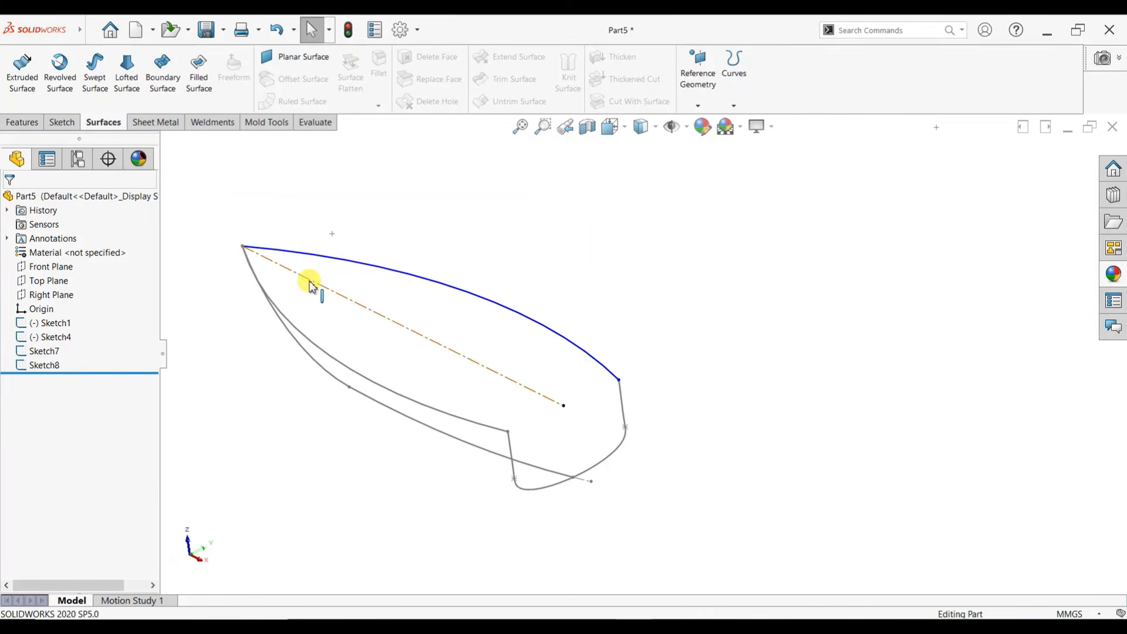
click(122, 90)
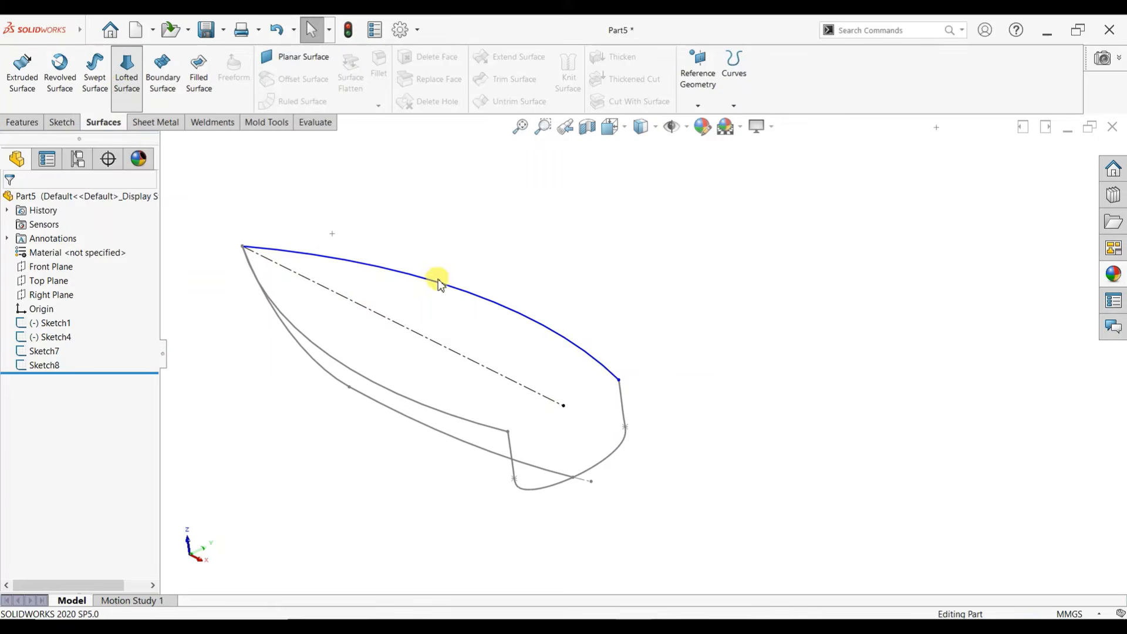
click(446, 290)
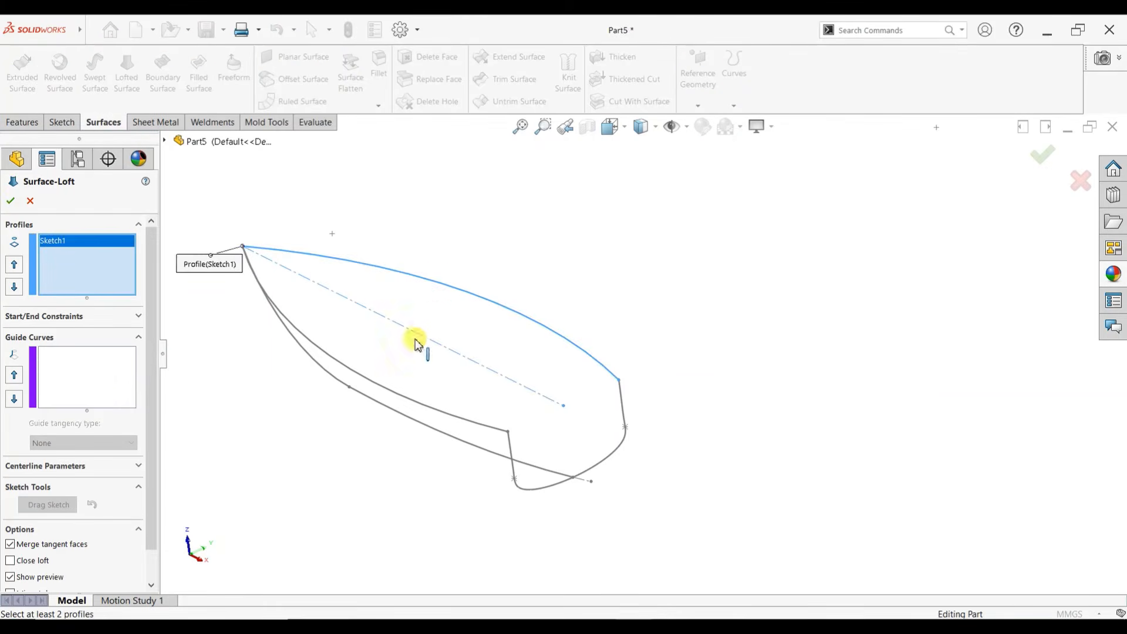
click(383, 412)
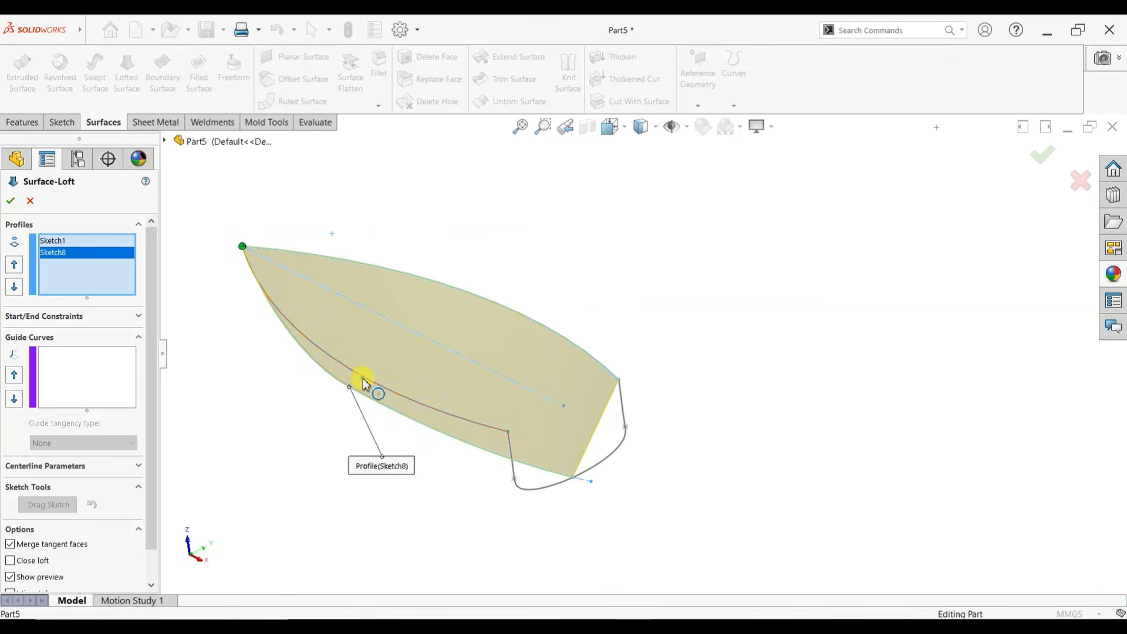
click(365, 383)
click(117, 366)
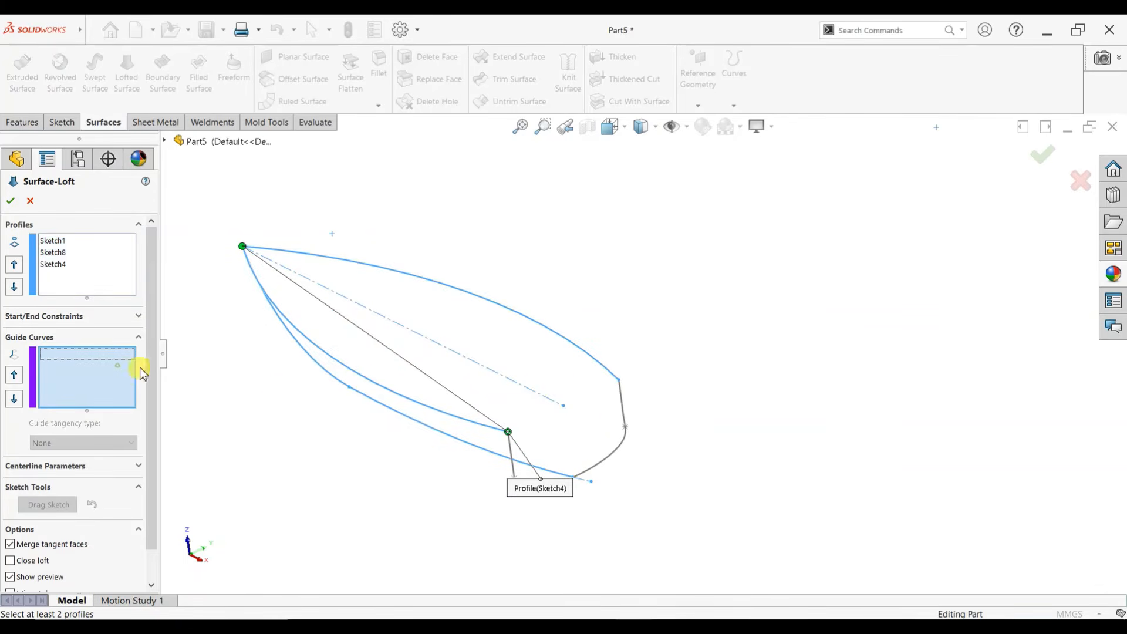
click(623, 415)
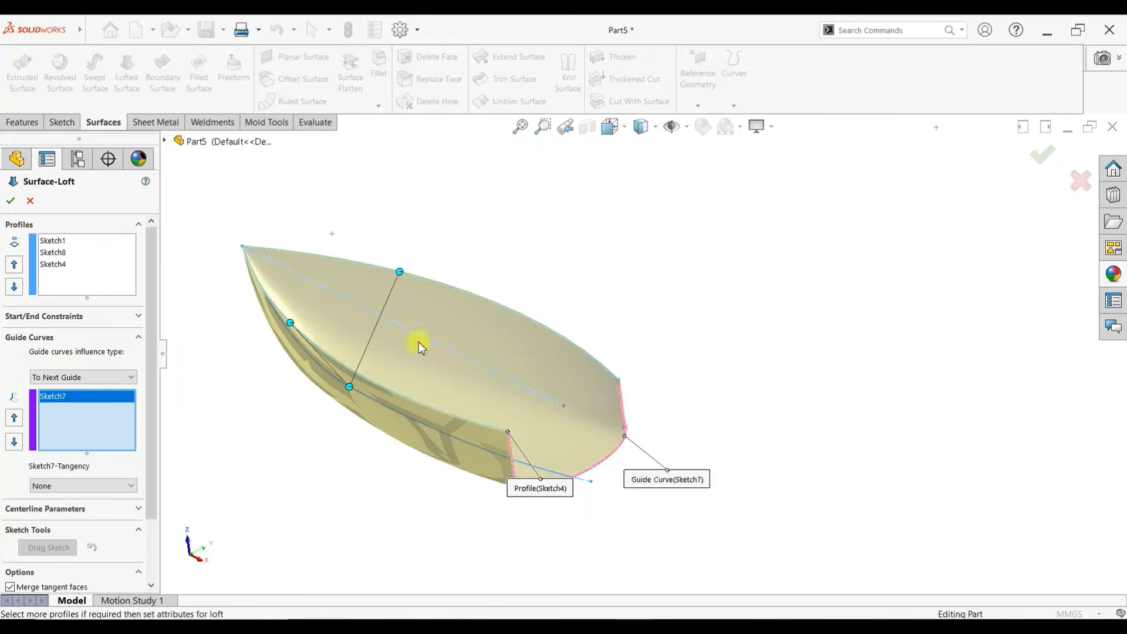
key(Return)
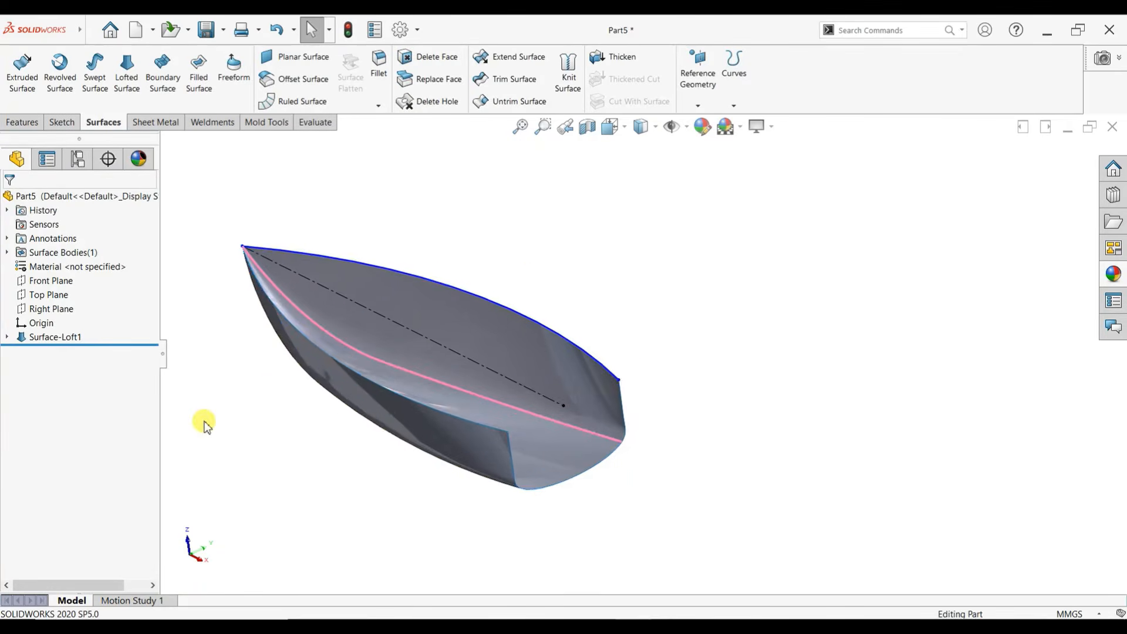
middle_drag(201, 423, 311, 317)
scroll(884, 253, down, 6)
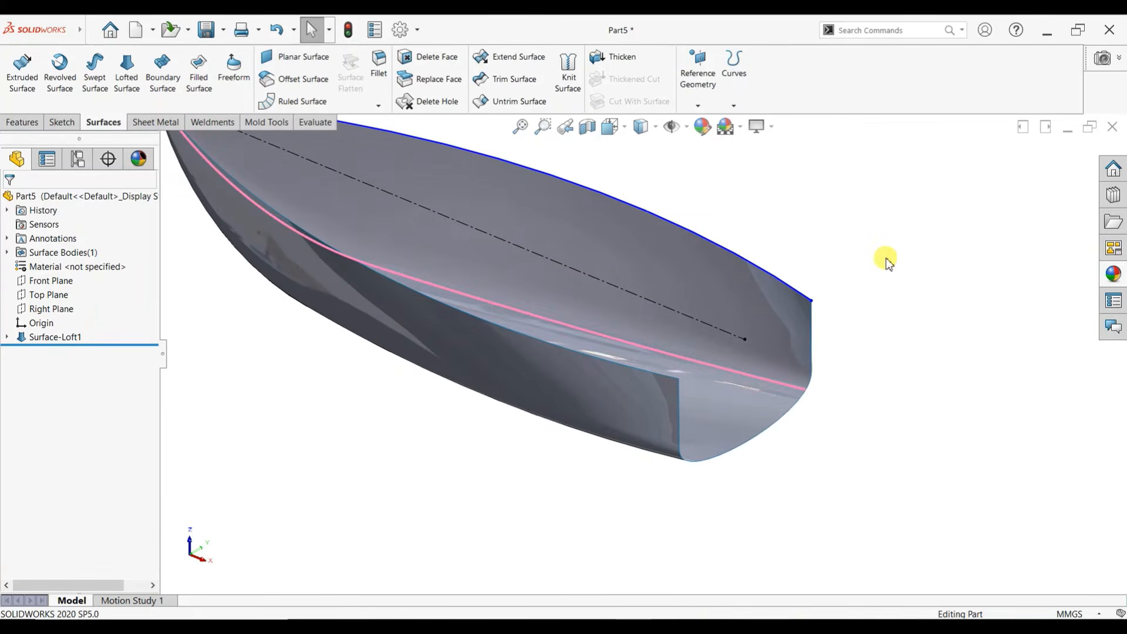
scroll(646, 400, down, 6)
scroll(681, 350, up, 10)
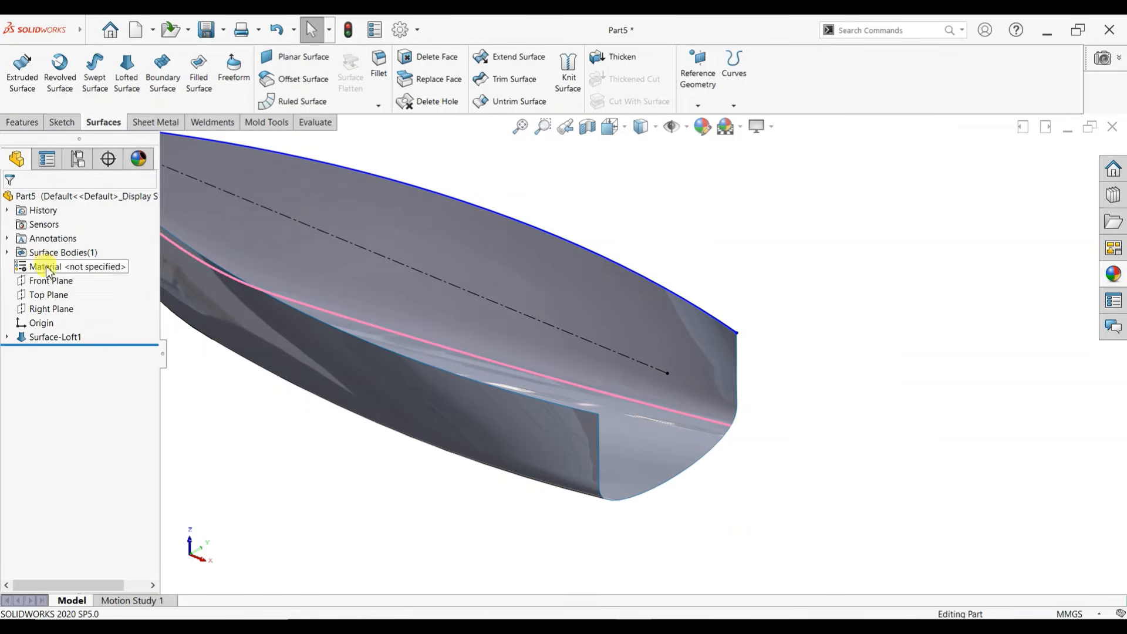
Start a sketch on the Right Plane and convert the hull's open stern edge into sketch geometry.
click(49, 309)
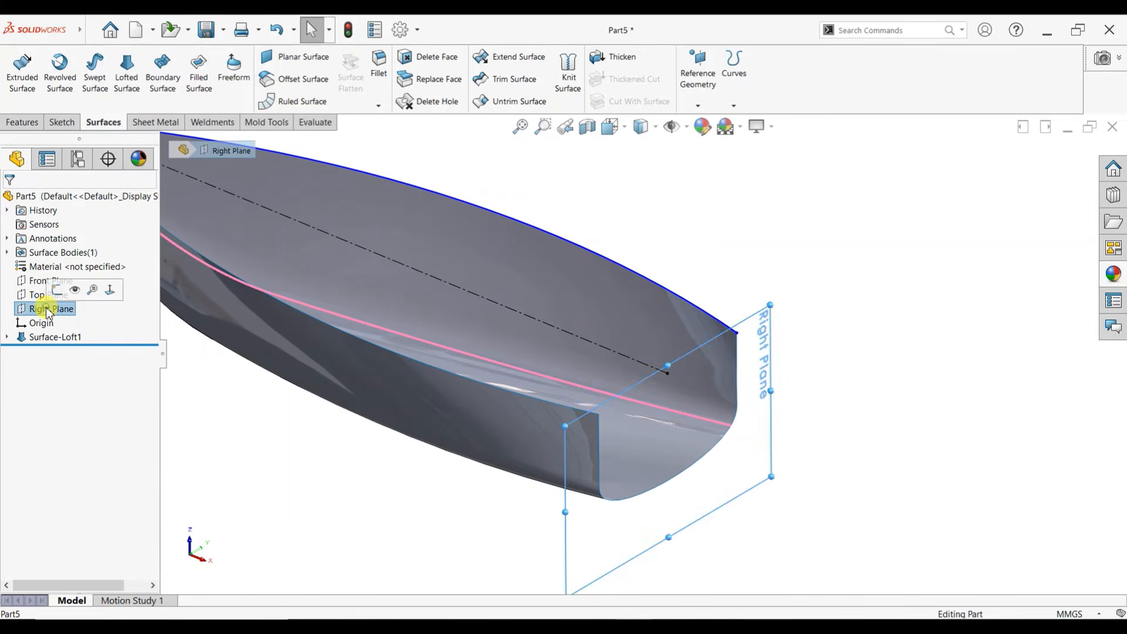
click(71, 124)
click(26, 86)
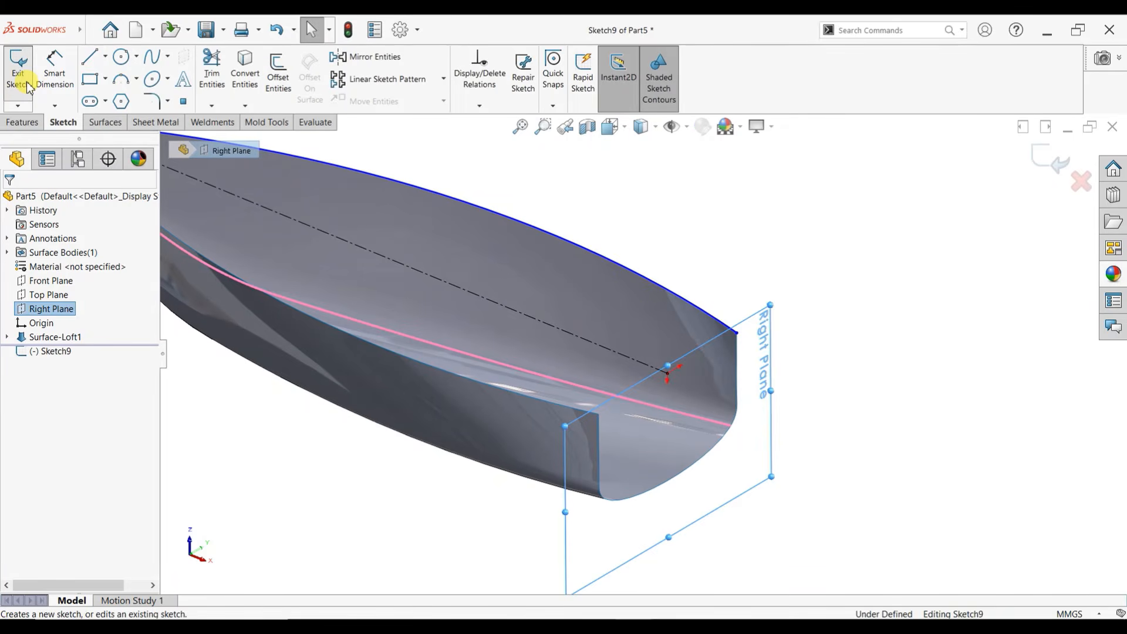
click(245, 83)
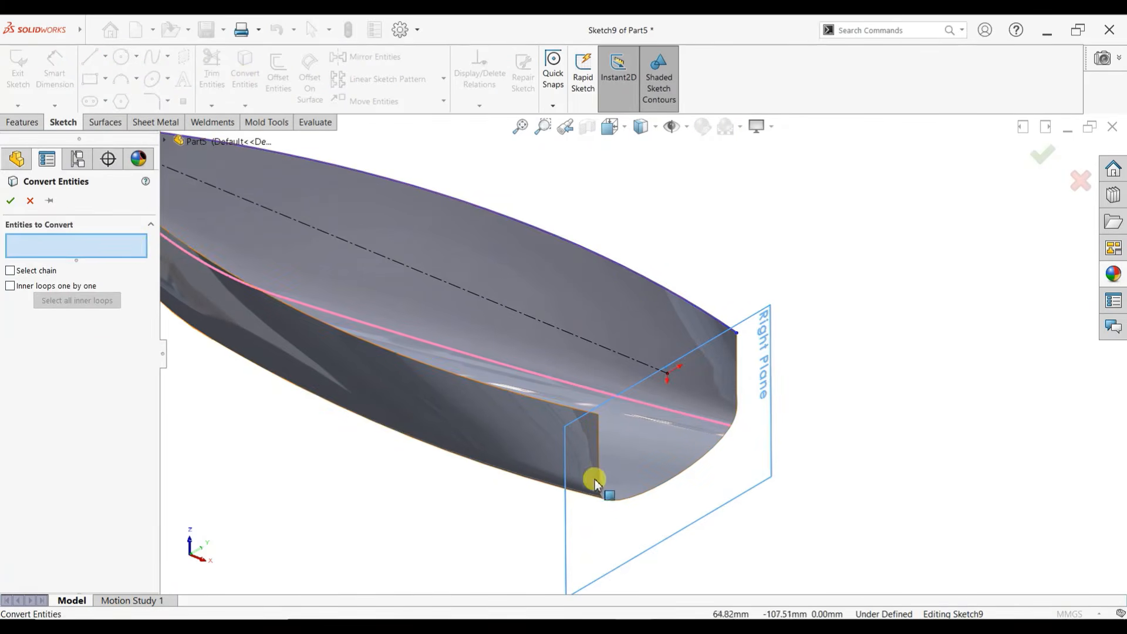
scroll(620, 469, up, 3)
click(615, 418)
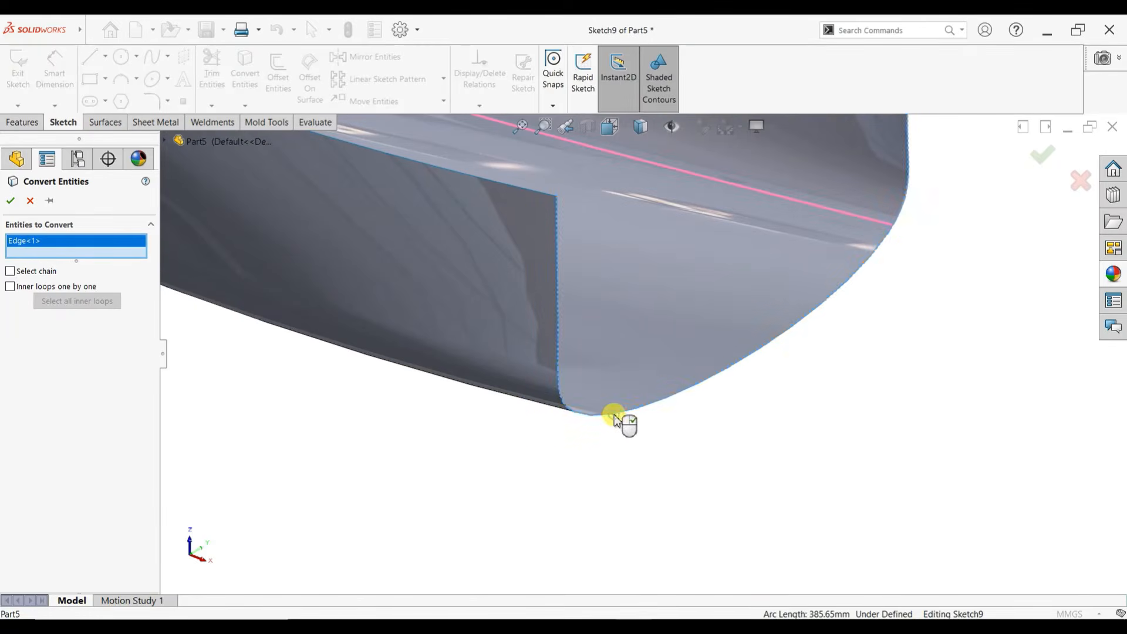
scroll(636, 182, up, 2)
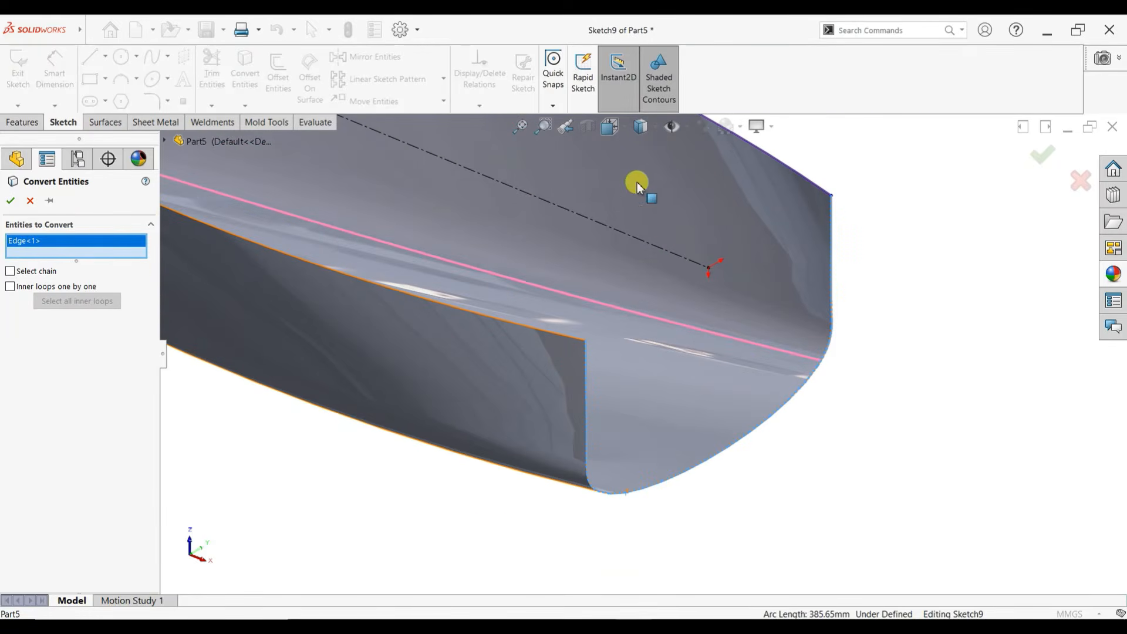
click(10, 203)
Close the stern profile with a straight line between the two upper endpoints of the converted edge.
click(90, 60)
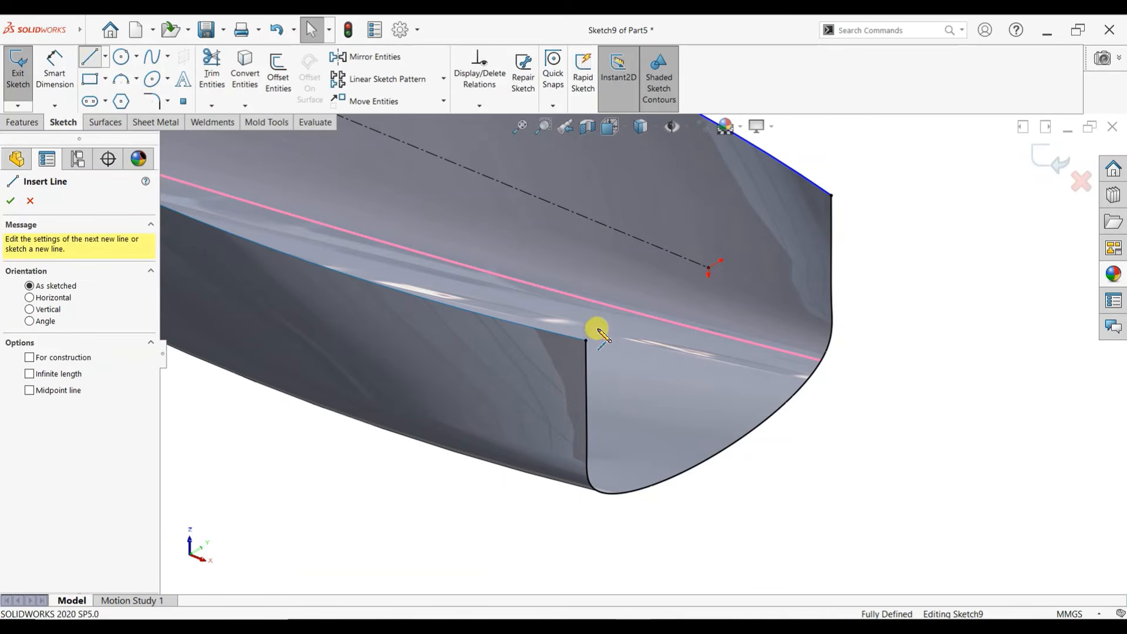
click(586, 340)
click(832, 196)
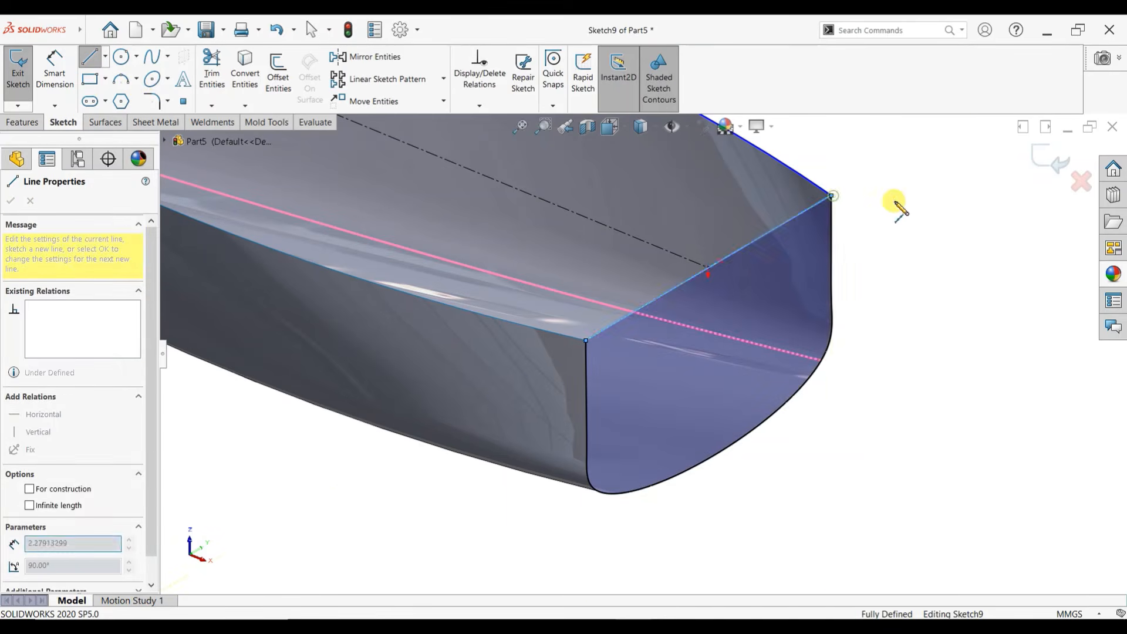
right_click(893, 206)
click(929, 212)
middle_drag(929, 213, 792, 254)
scroll(417, 193, down, 2)
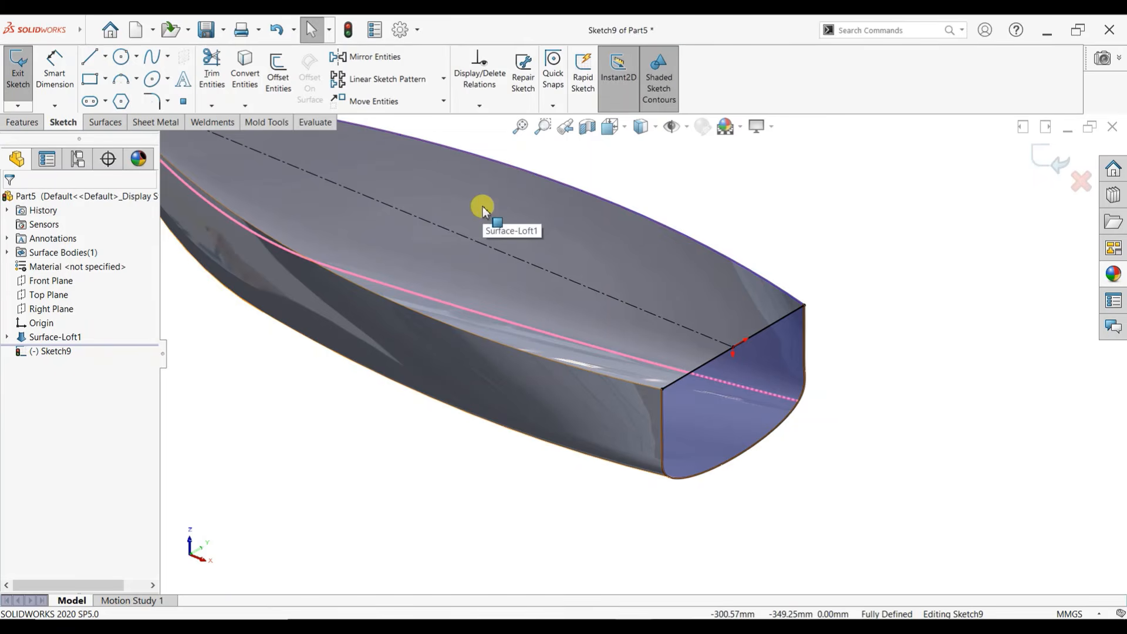
Create a planar surface from the closed stern sketch to cap the back of the hull.
click(24, 123)
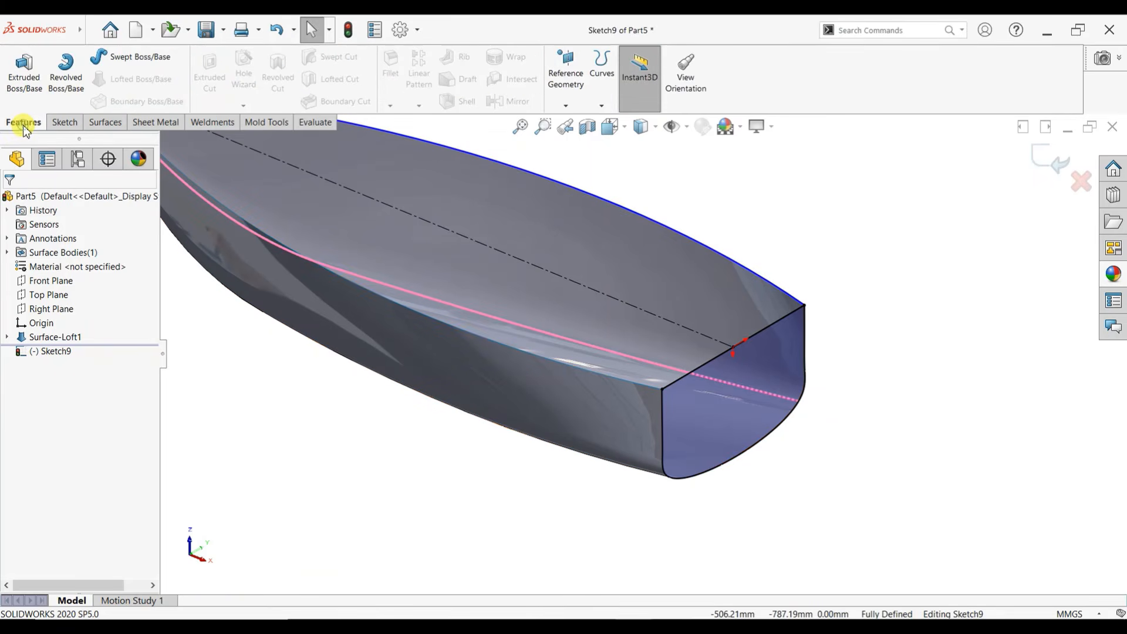
click(98, 125)
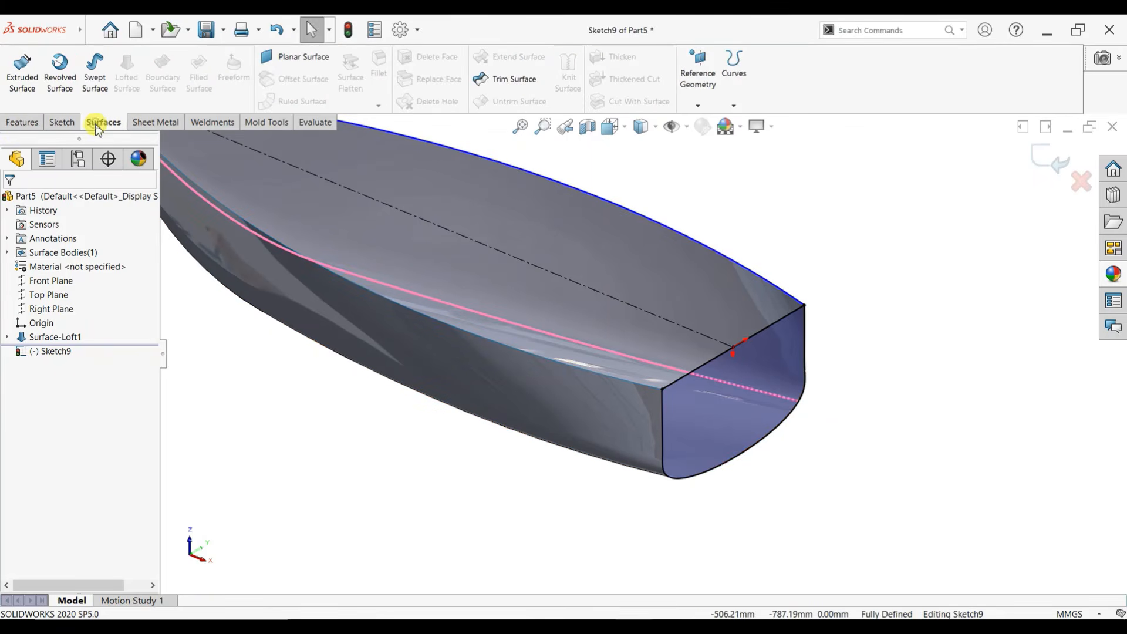
click(270, 57)
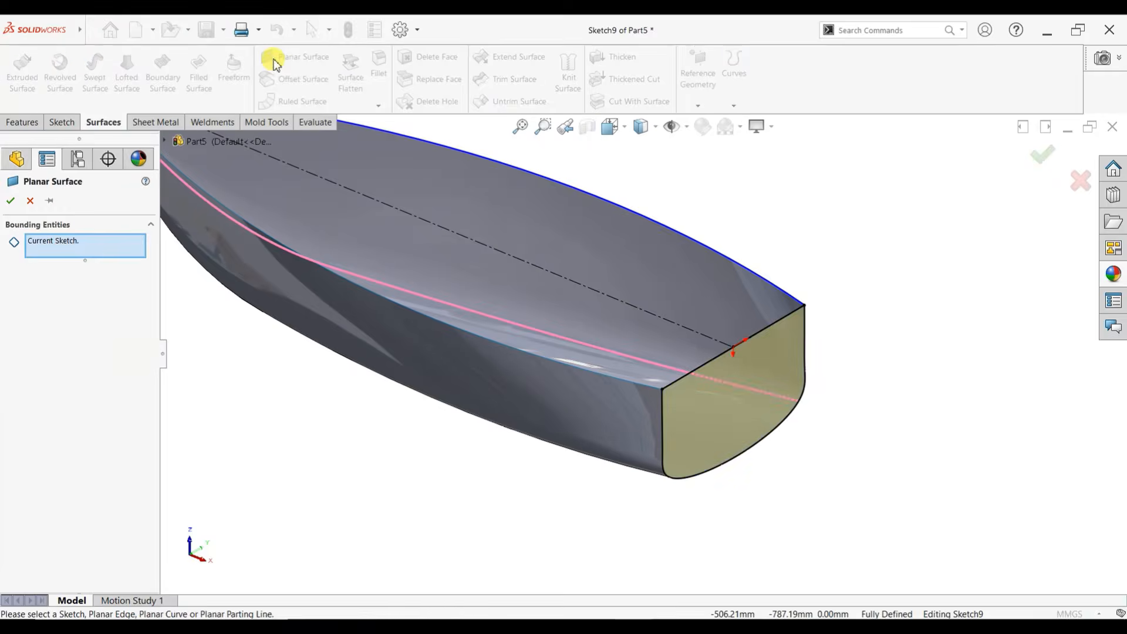
click(13, 200)
scroll(666, 327, up, 2)
scroll(482, 221, down, 1)
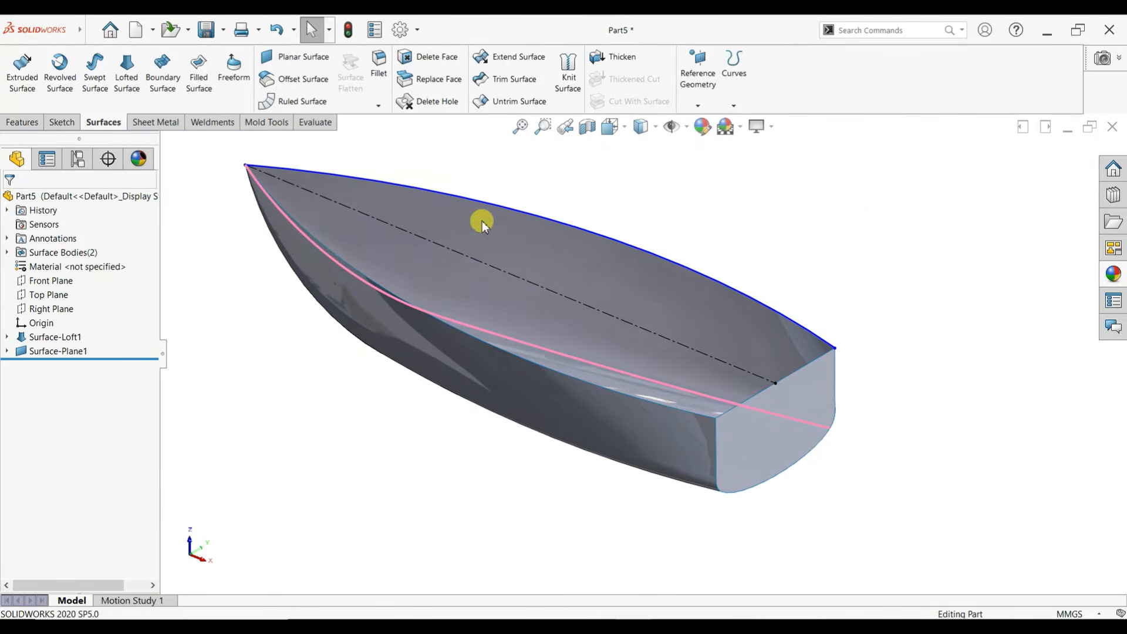
Hide the side-outline sketches and the dash-dot centreline displayed on the hull.
click(522, 277)
click(715, 389)
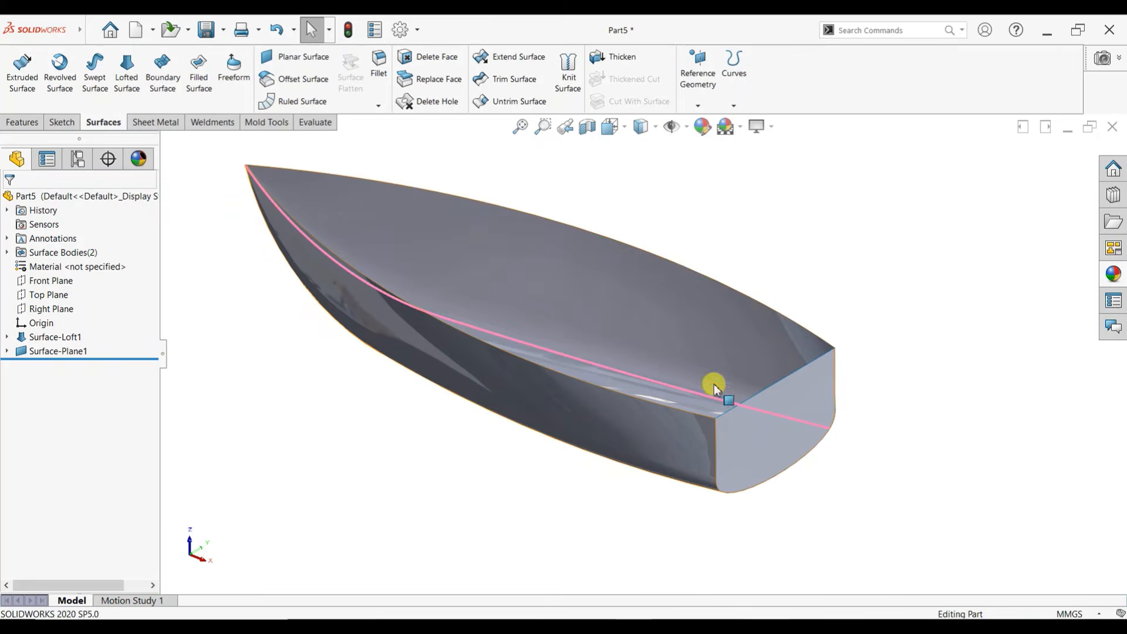
click(936, 319)
middle_drag(905, 378, 763, 276)
key(space)
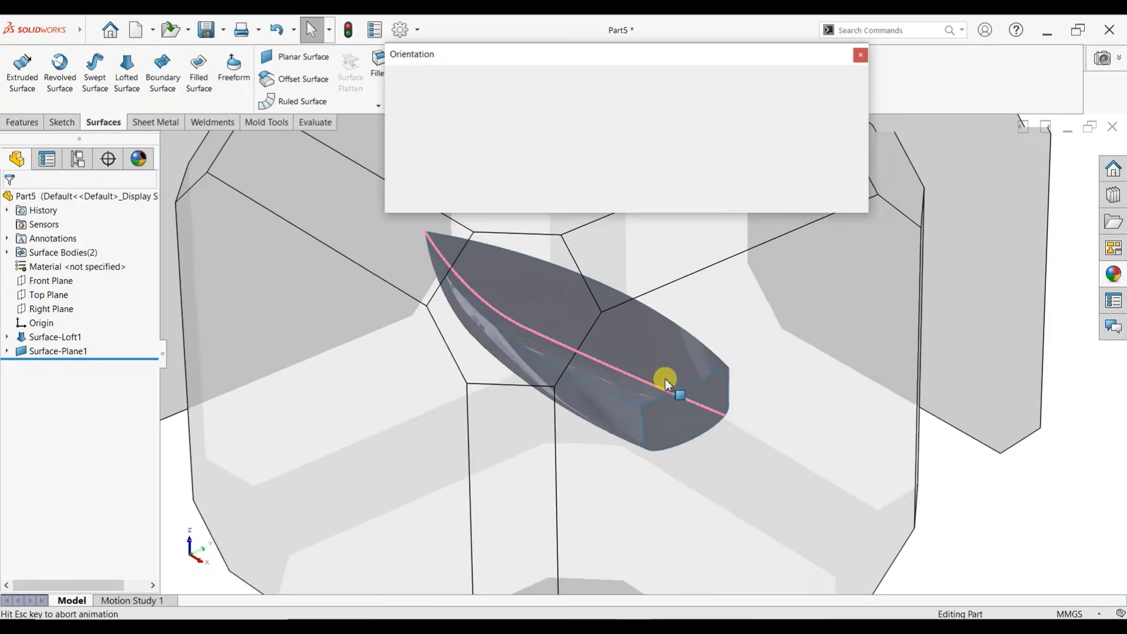
click(480, 403)
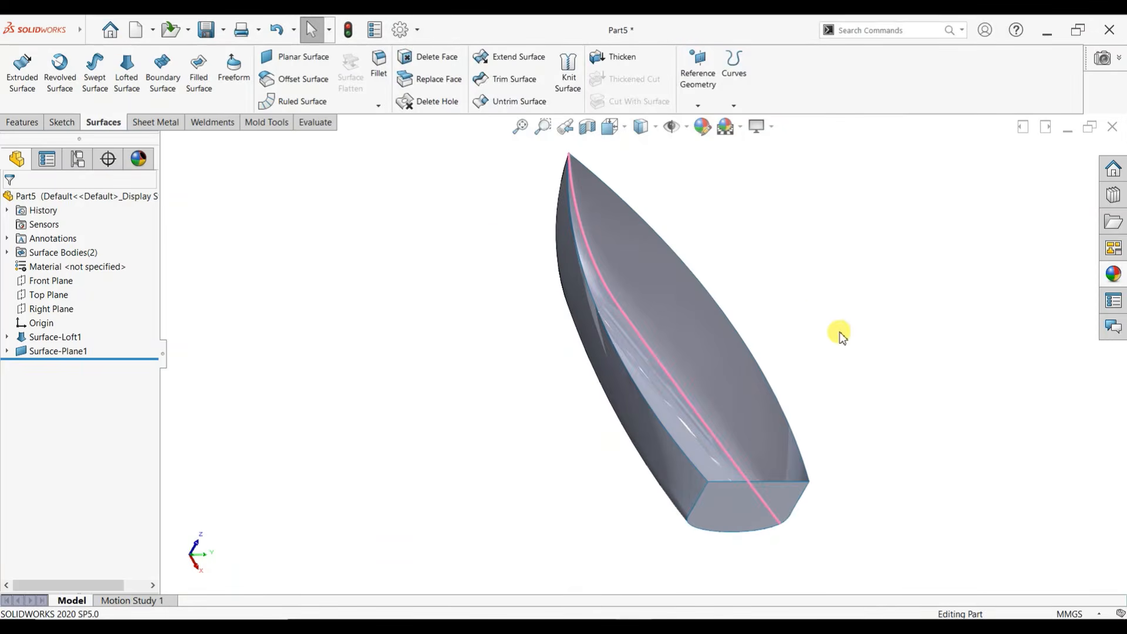
middle_drag(840, 335, 860, 399)
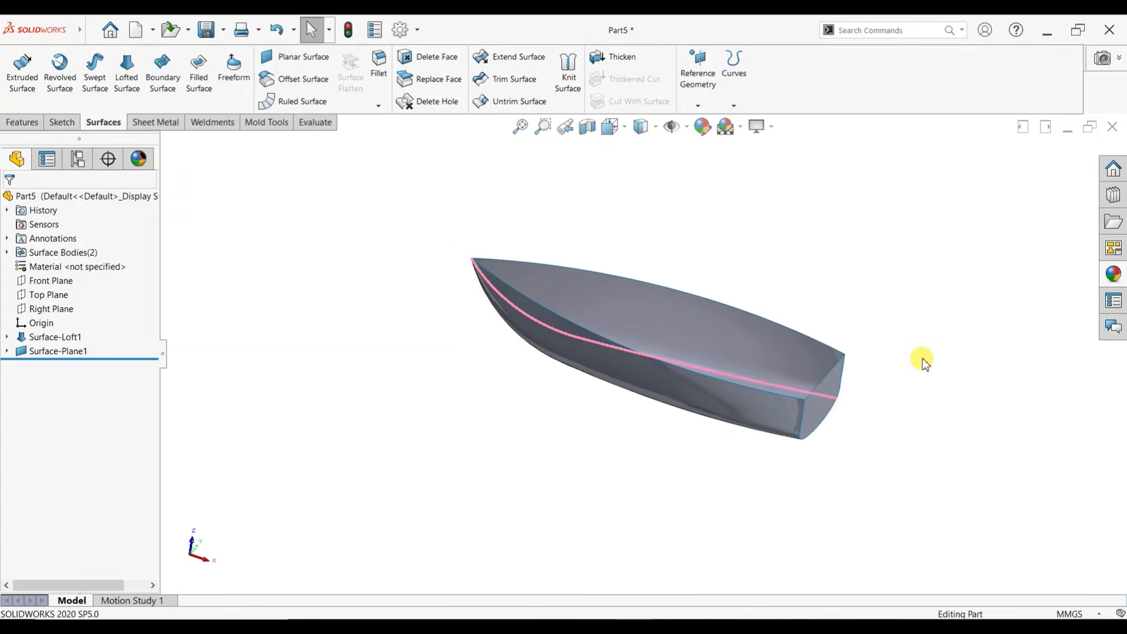
scroll(789, 308, down, 3)
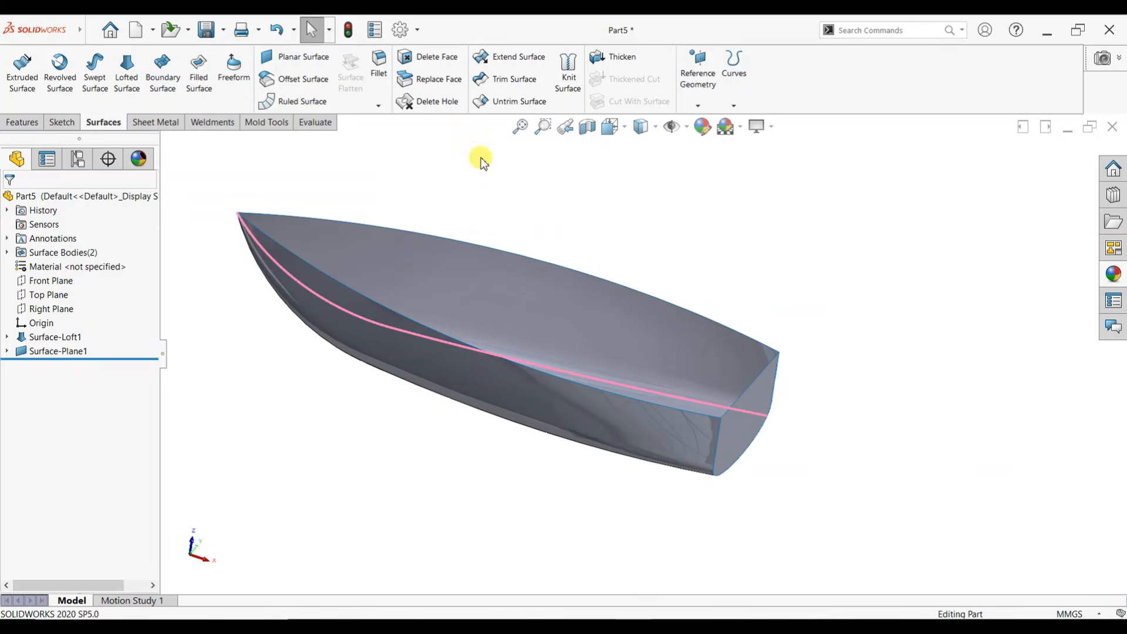
Try to thicken the lofted hull surface by 10 mm, testing the one-sided and both-sides options.
click(617, 56)
click(519, 298)
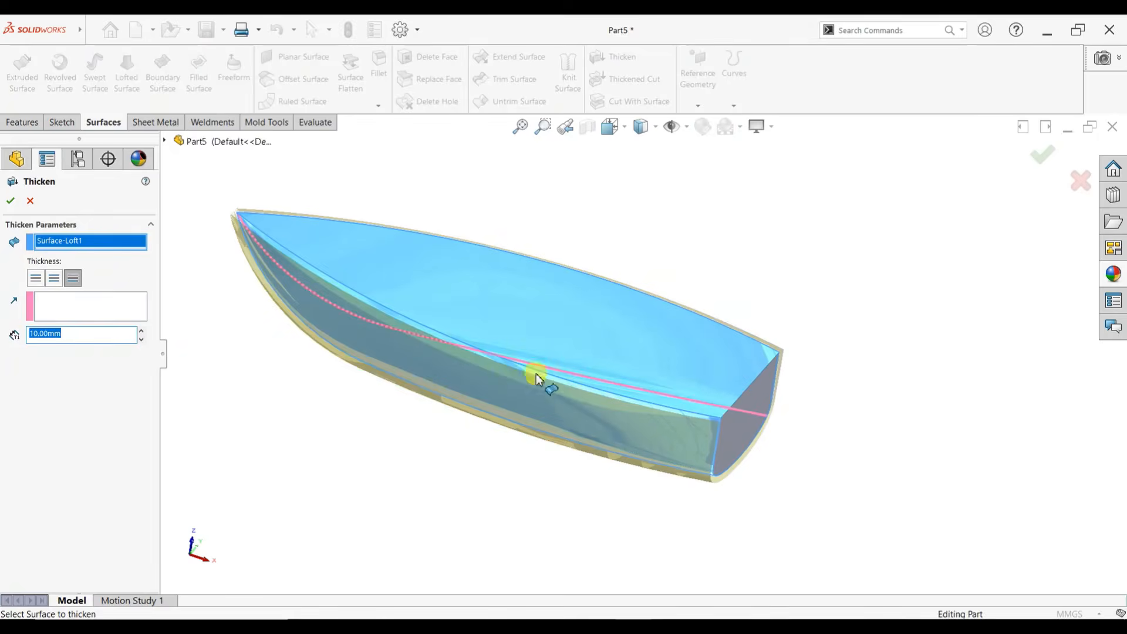
scroll(660, 433, down, 2)
scroll(731, 416, down, 2)
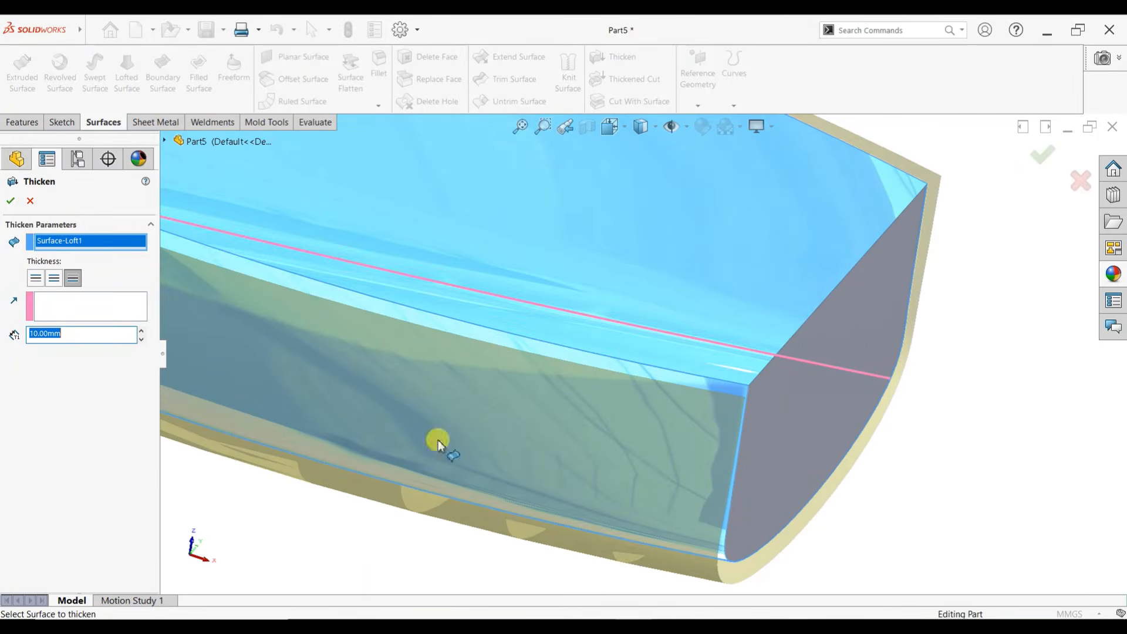
click(53, 281)
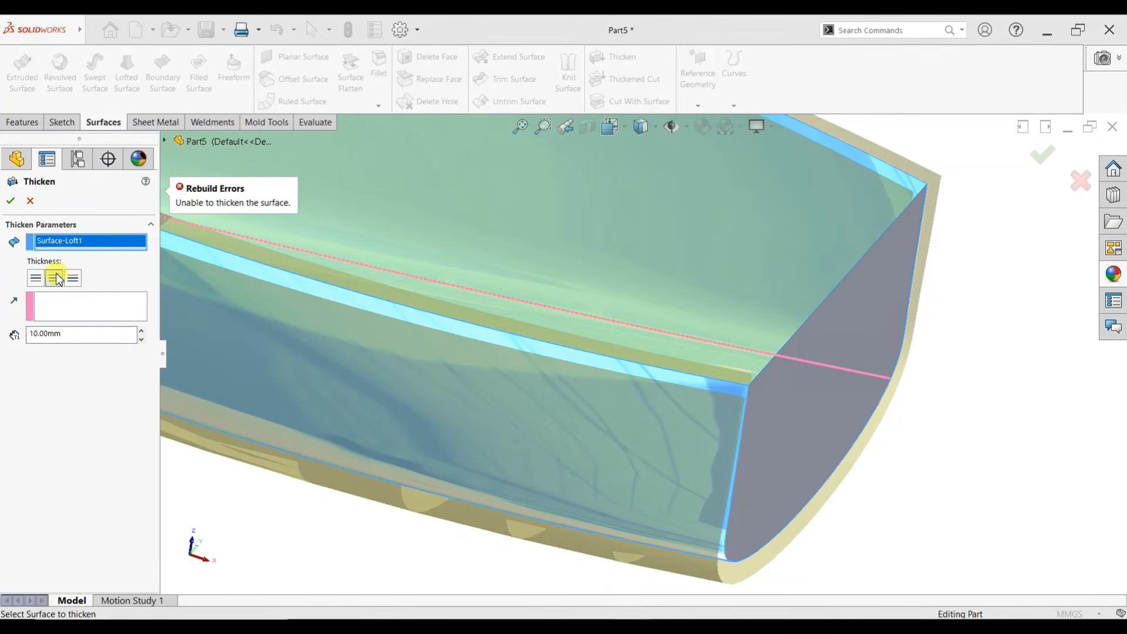
click(36, 280)
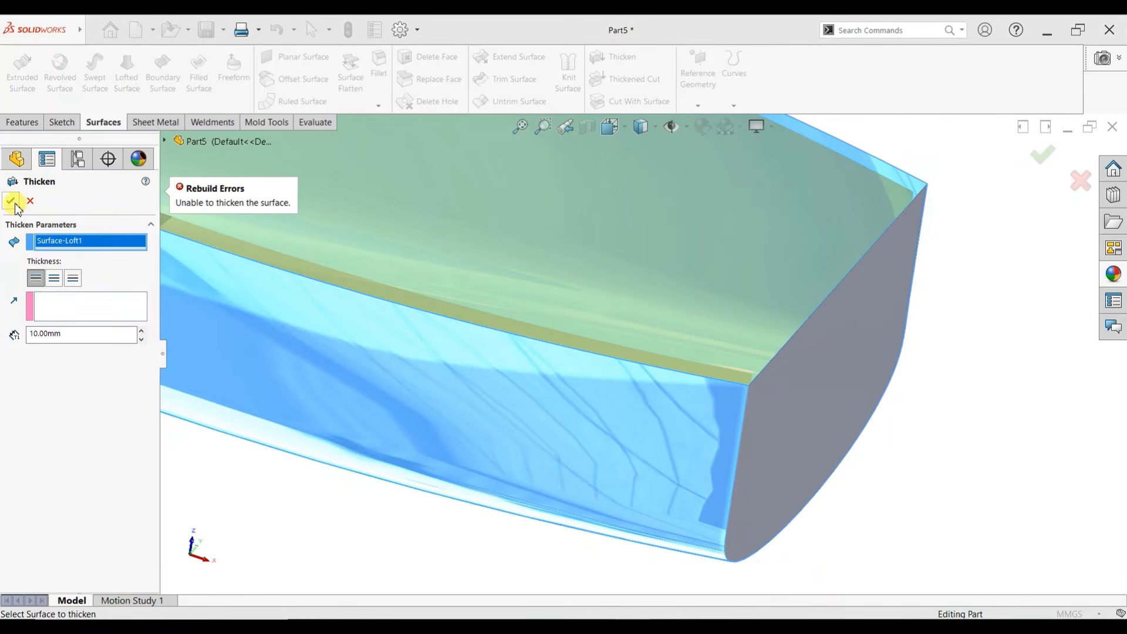
click(73, 280)
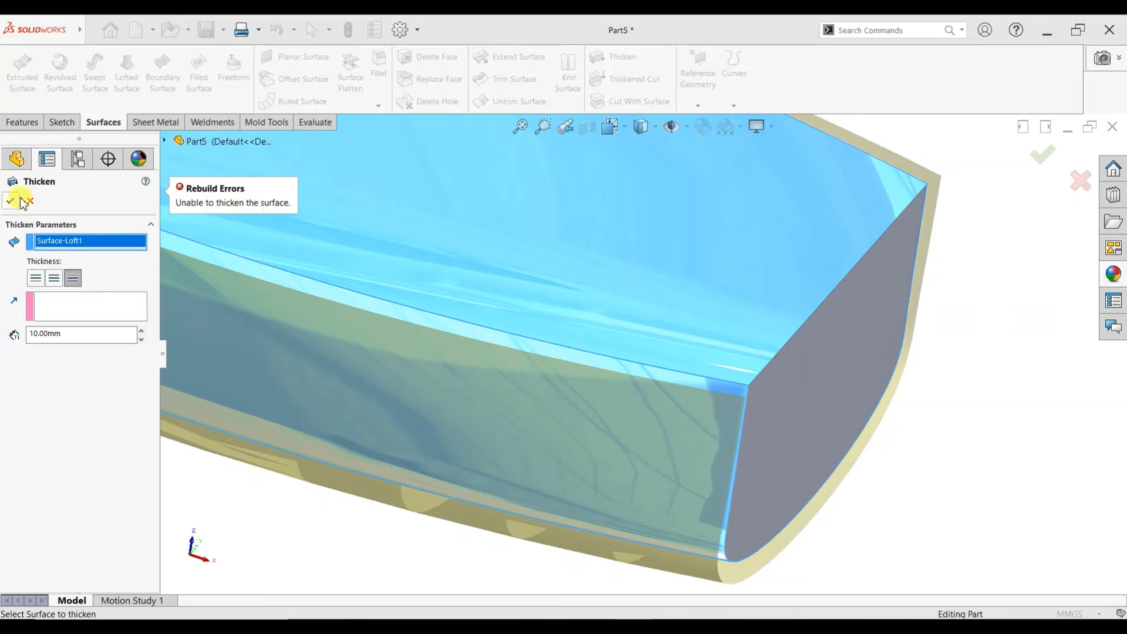
click(27, 202)
Apply a dark brown wood appearance from the Organic > Wood library to the whole part.
key(f)
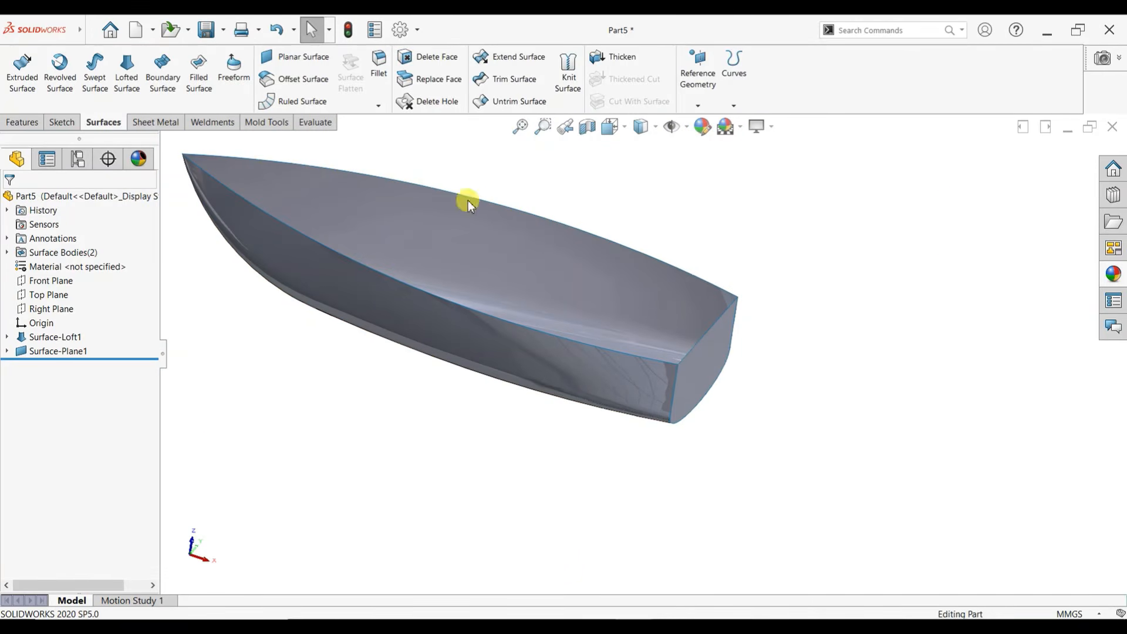
mouse_move(680, 212)
middle_down()
mouse_move(707, 206)
mouse_move(684, 217)
mouse_move(687, 231)
middle_up()
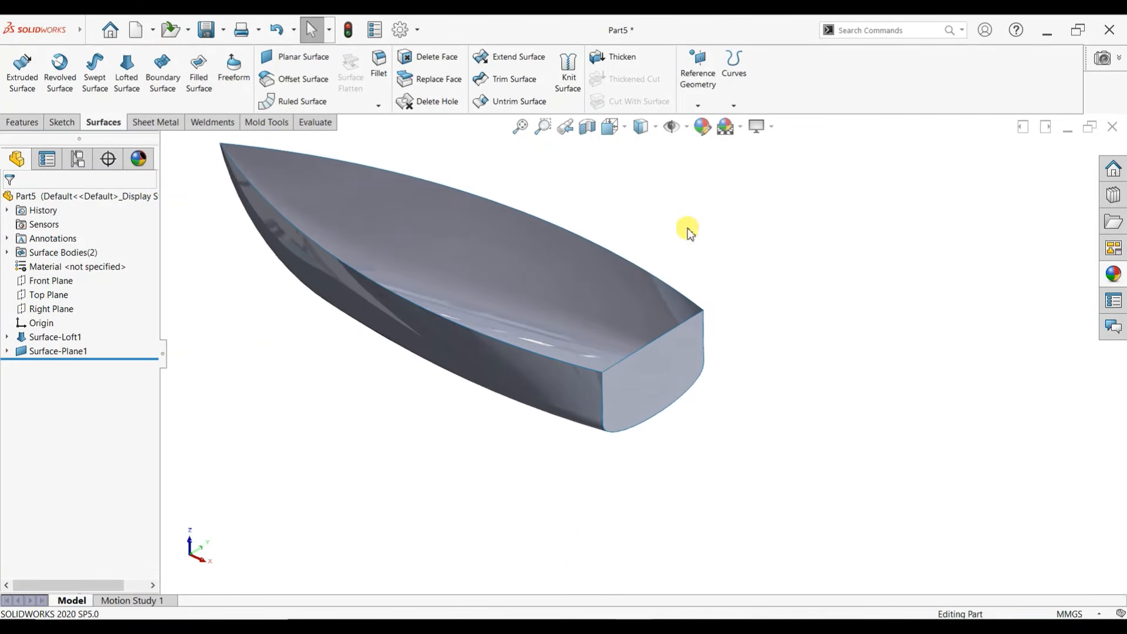
scroll(366, 206, up, 3)
scroll(341, 199, down, 4)
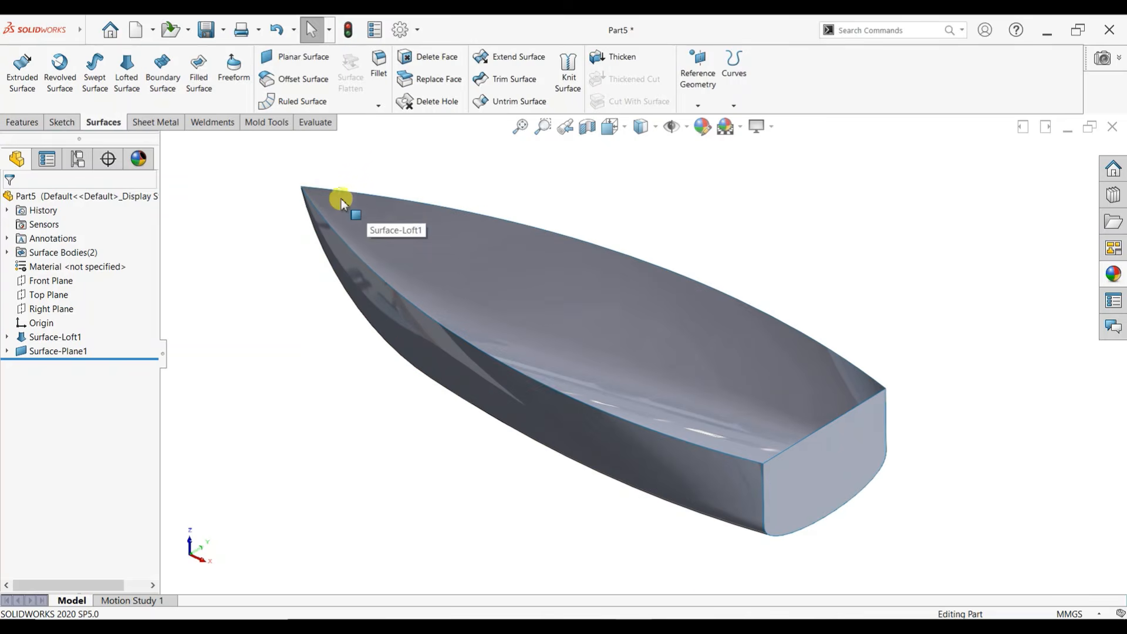
click(1114, 273)
scroll(1064, 211, down, 5)
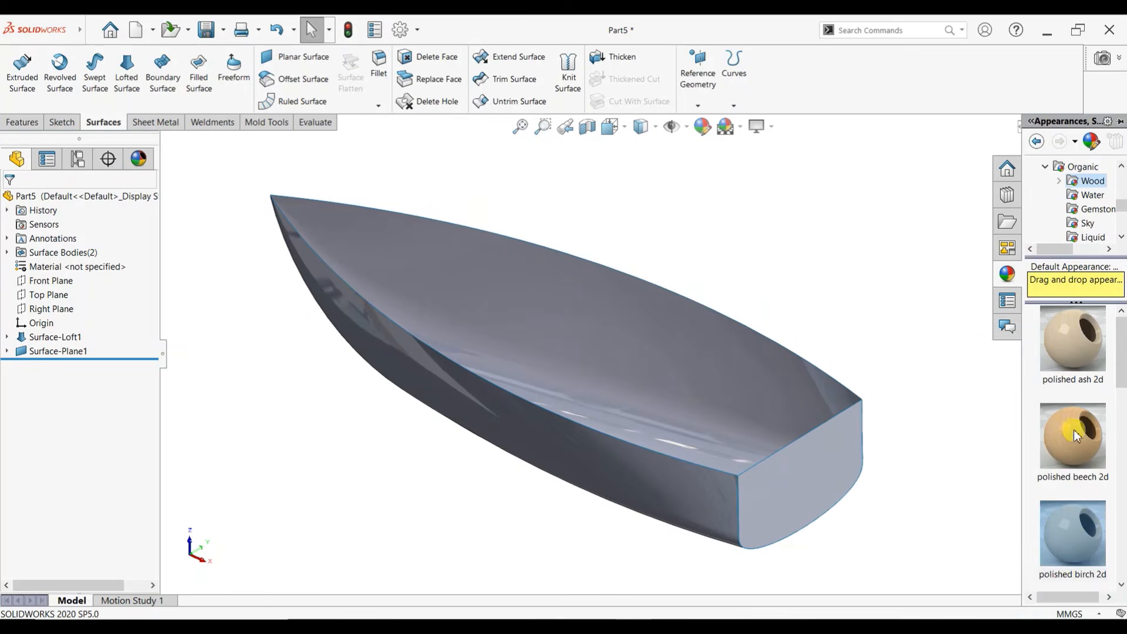
scroll(1076, 433, down, 3)
drag(1068, 446, 781, 411)
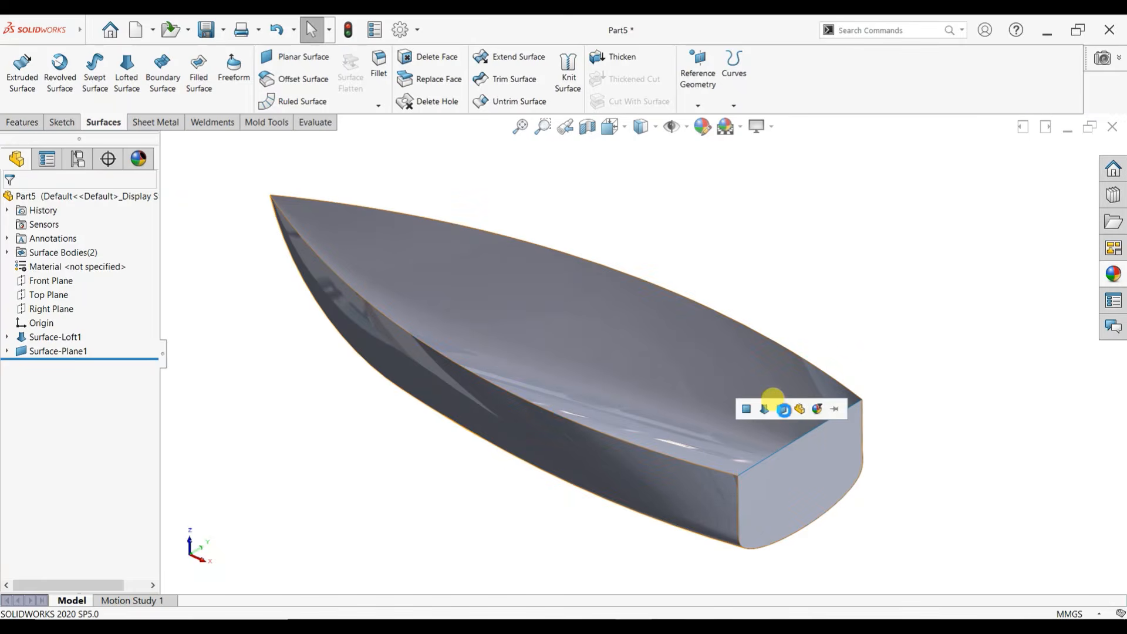
click(800, 409)
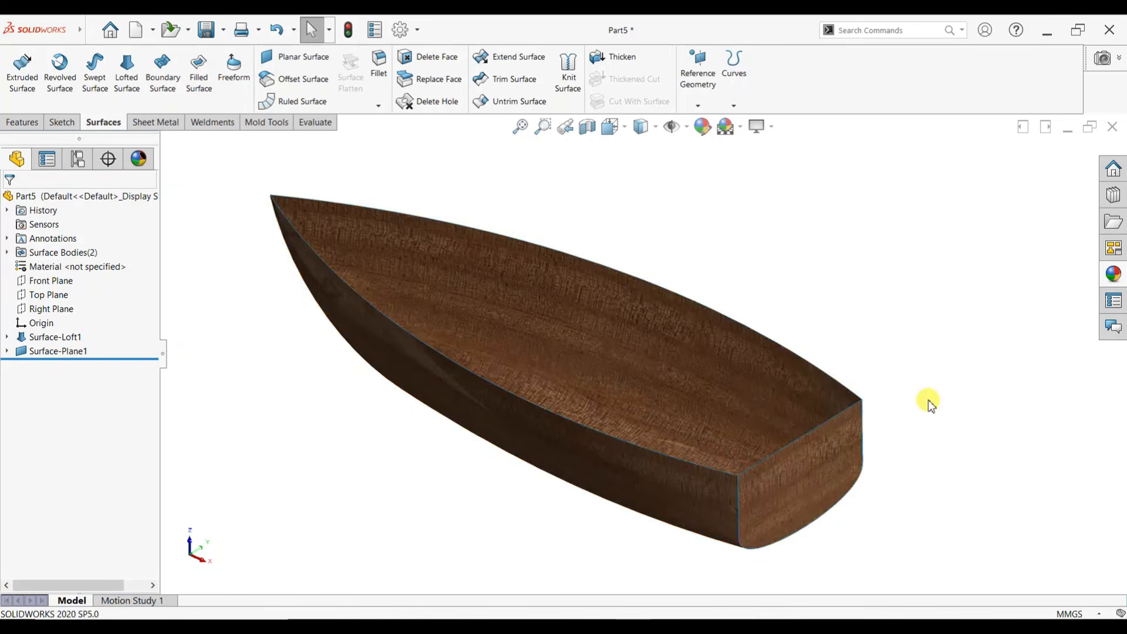
Turn on Ambient Occlusion for the display of the wooden hull.
scroll(920, 406, down, 2)
scroll(877, 470, up, 2)
middle_drag(865, 443, 644, 426)
click(757, 126)
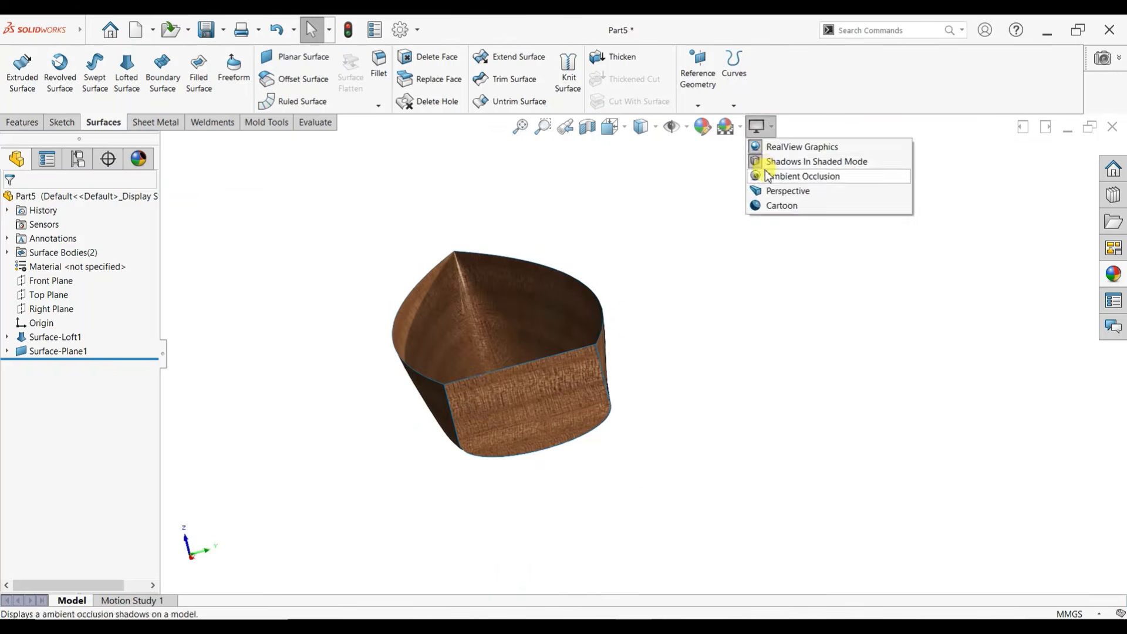
click(763, 173)
Hide the feature tree to enlarge the graphics area and inspect the finished hull from several angles.
mouse_move(649, 365)
middle_down()
mouse_move(702, 393)
mouse_move(773, 342)
mouse_move(790, 290)
mouse_move(763, 254)
mouse_move(666, 232)
mouse_move(585, 194)
mouse_move(523, 194)
mouse_move(468, 270)
middle_up()
middle_drag(439, 455, 622, 336)
key(F9)
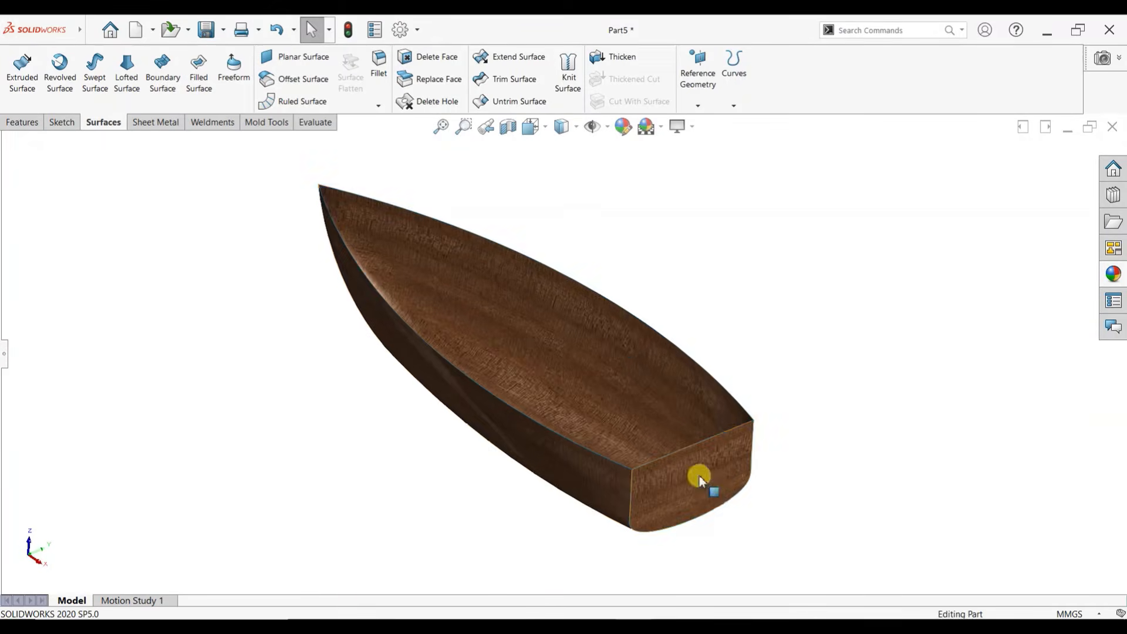
key(z)
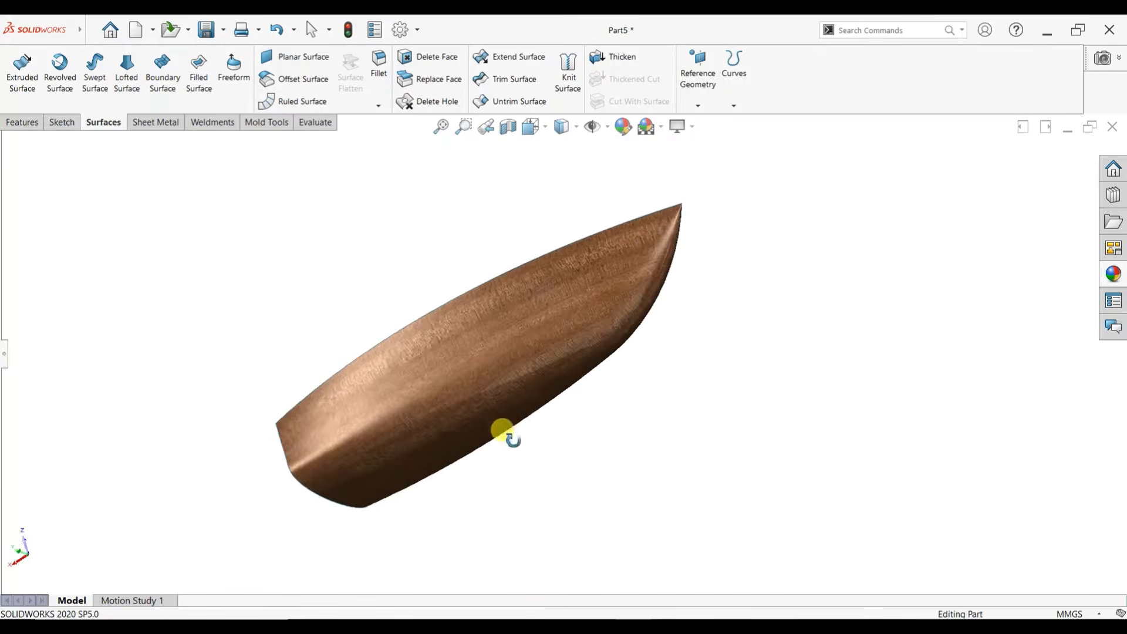